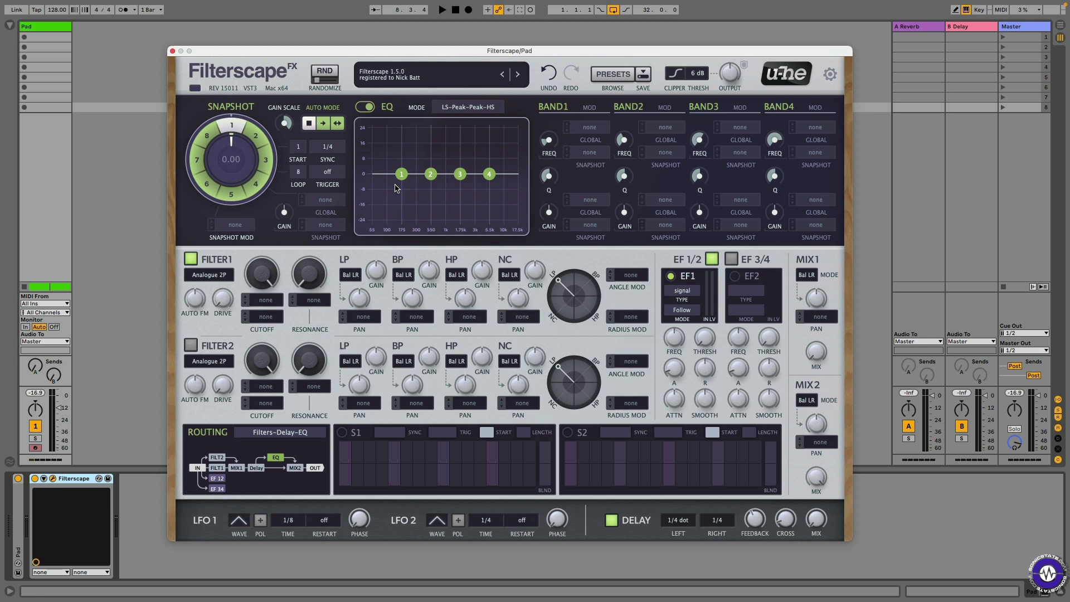
Play the loop, then try raising EQ band 2 and lowering band 3
{"action": "key", "text": "space"}
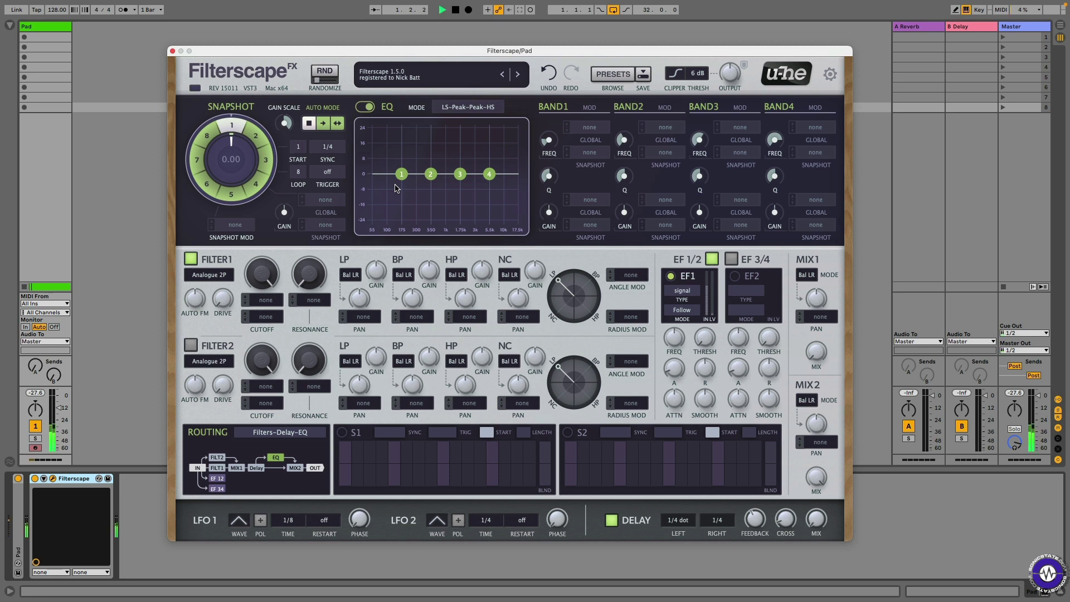
{"action": "key", "text": "space"}
{"action": "left_click_drag", "start_coordinate": [431, 175], "coordinate": [412, 141]}
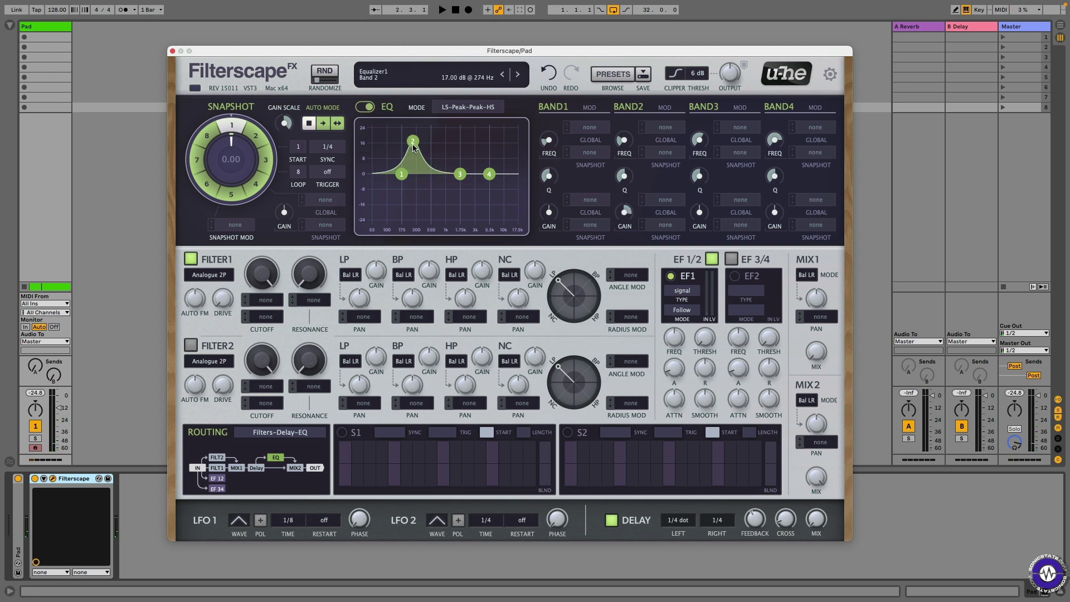
{"action": "left_click_drag", "start_coordinate": [459, 174], "coordinate": [474, 207]}
Audition again, then reshape band 2 into a dip near 300 Hz and band 3 into a boost near 3 kHz
{"action": "key", "text": "space"}
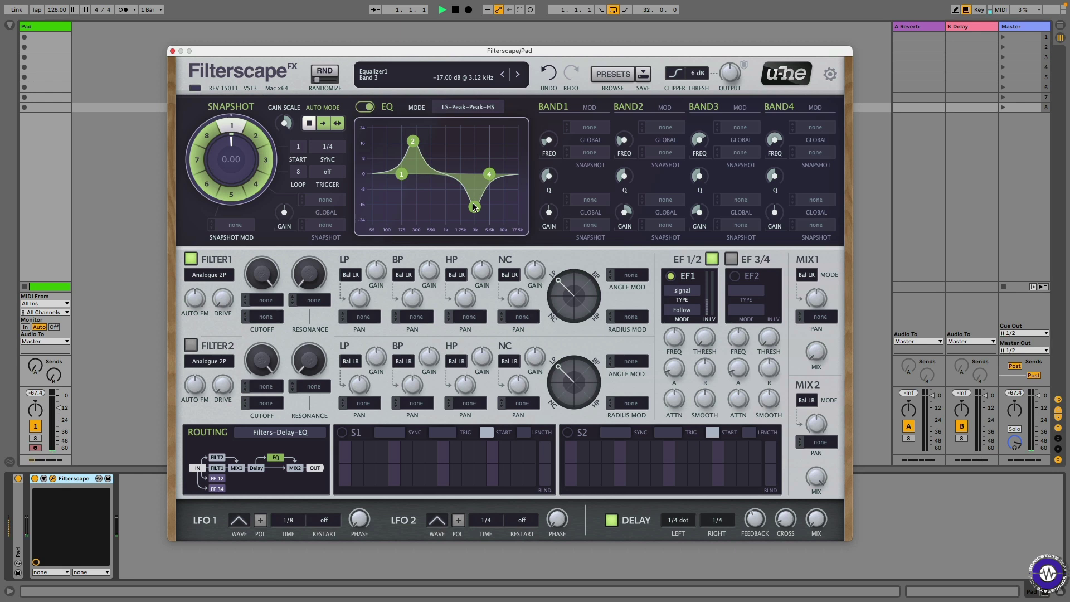
{"action": "key", "text": "space"}
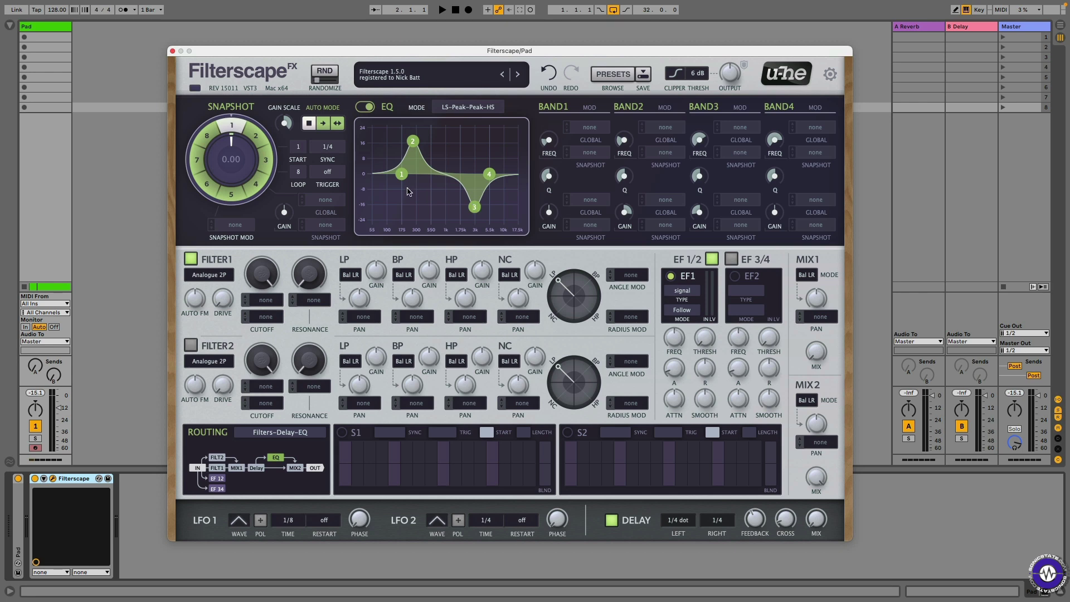
{"action": "left_click_drag", "start_coordinate": [438, 177], "coordinate": [412, 206]}
{"action": "left_click_drag", "start_coordinate": [460, 174], "coordinate": [482, 139]}
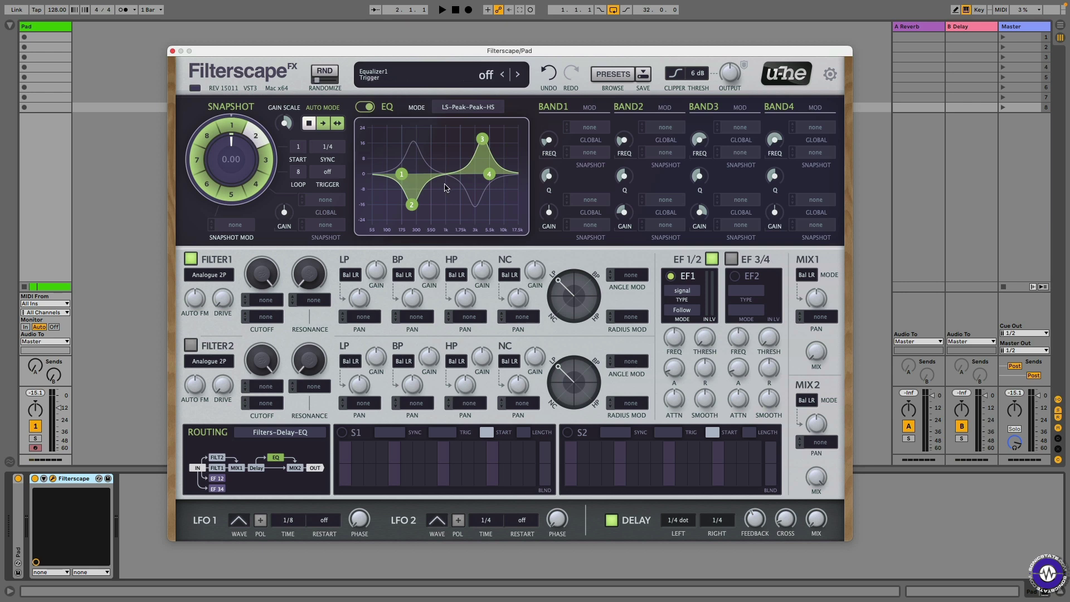
Assign LFO 1 as the snapshot morph modulation source at amount 1.20
{"action": "left_click", "coordinate": [233, 225]}
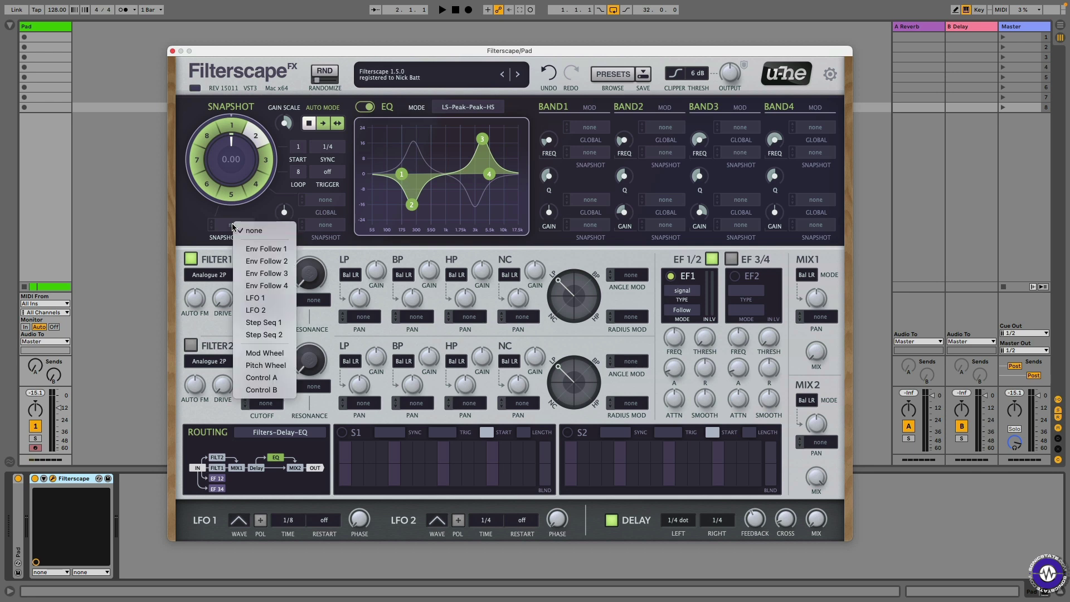
{"action": "left_click", "coordinate": [270, 298]}
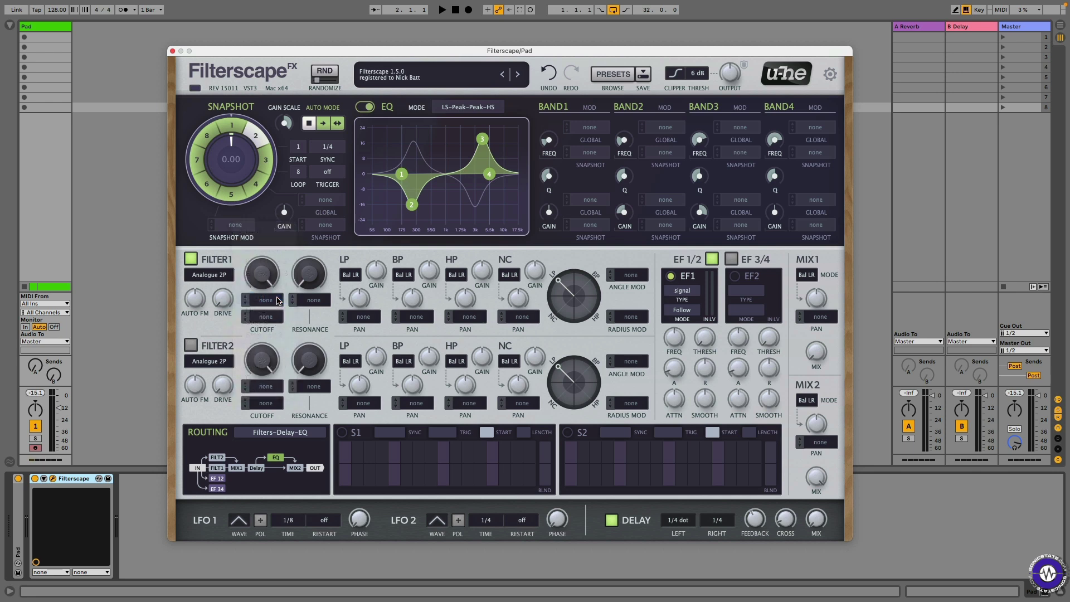
{"action": "left_click_drag", "start_coordinate": [215, 229], "coordinate": [214, 217]}
Set LFO 1 Time to 1/1, morph snapshots to 0.60, and reduce the modulation amount to 0.80
{"action": "left_click", "coordinate": [288, 519]}
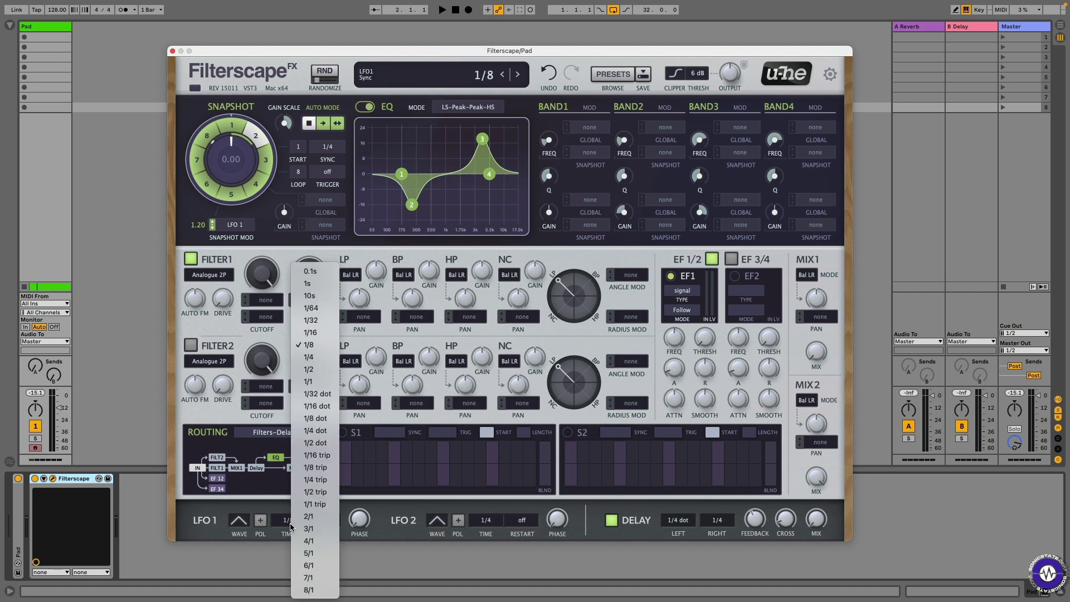
{"action": "left_click", "coordinate": [307, 382]}
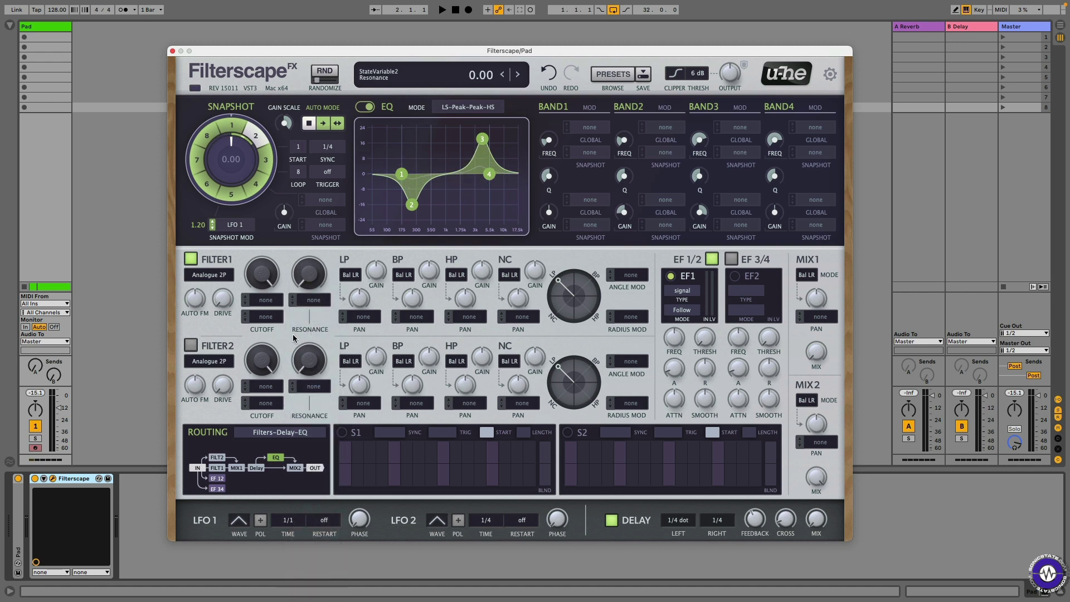
{"action": "left_click_drag", "start_coordinate": [226, 162], "coordinate": [228, 139]}
{"action": "mouse_move", "coordinate": [212, 224]}
{"action": "left_mouse_down"}
{"action": "mouse_move", "coordinate": [212, 238]}
{"action": "mouse_move", "coordinate": [212, 229]}
{"action": "left_mouse_up"}
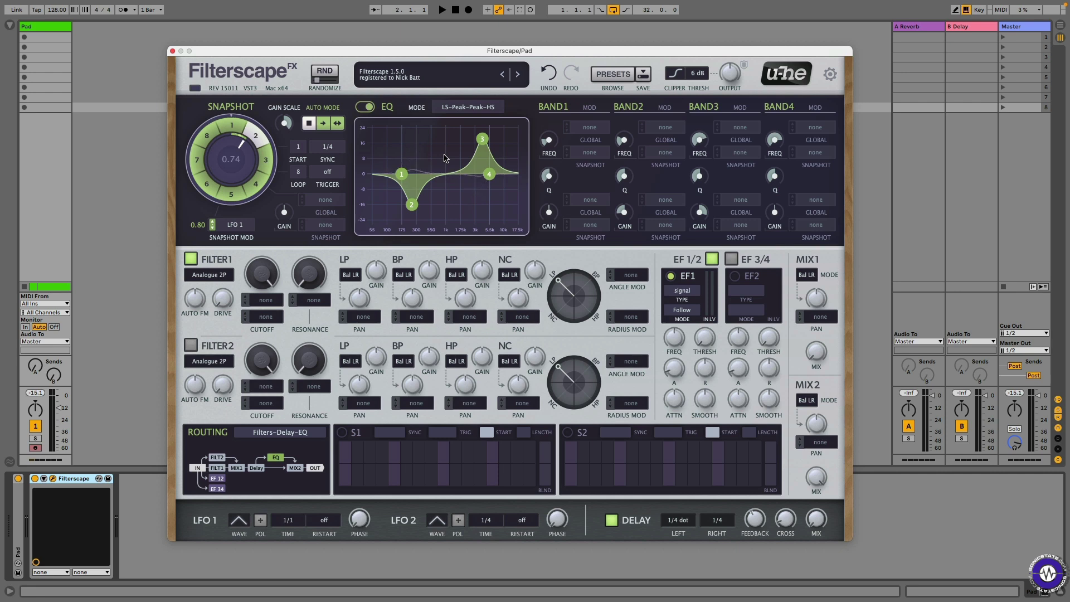
{"action": "key", "text": "space"}
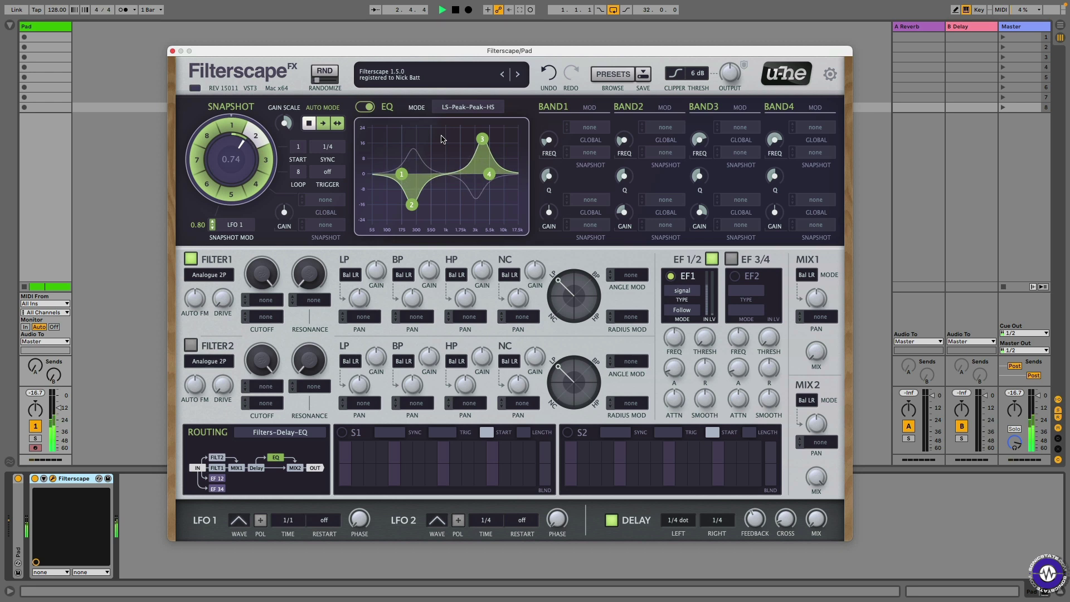
{"action": "key", "text": "space"}
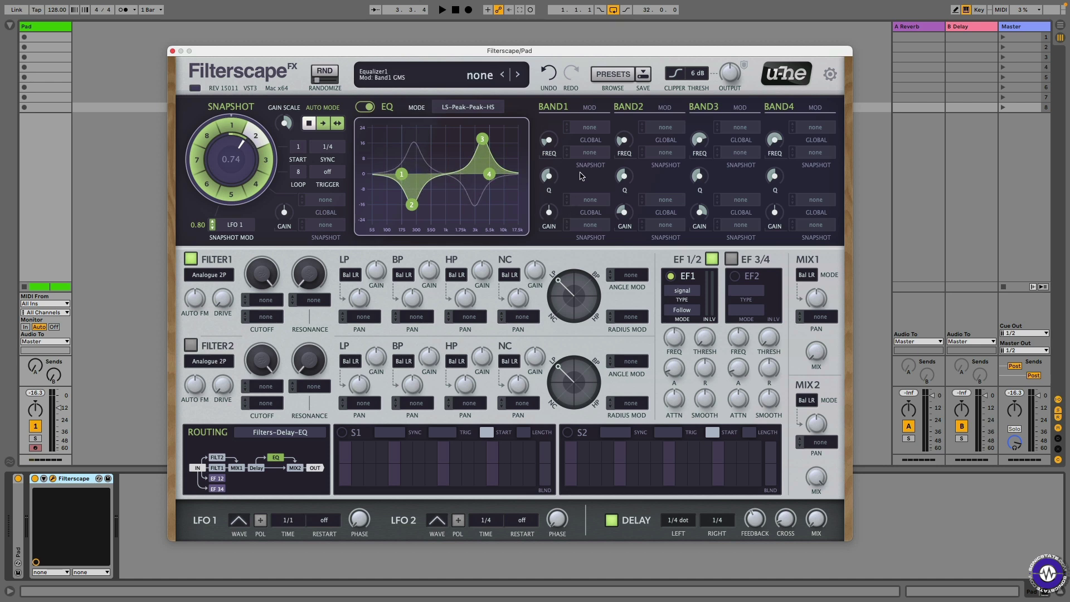
Switch the EQ mode to LP-BP-BP-HP and start playback to hear it
{"action": "left_click", "coordinate": [455, 108]}
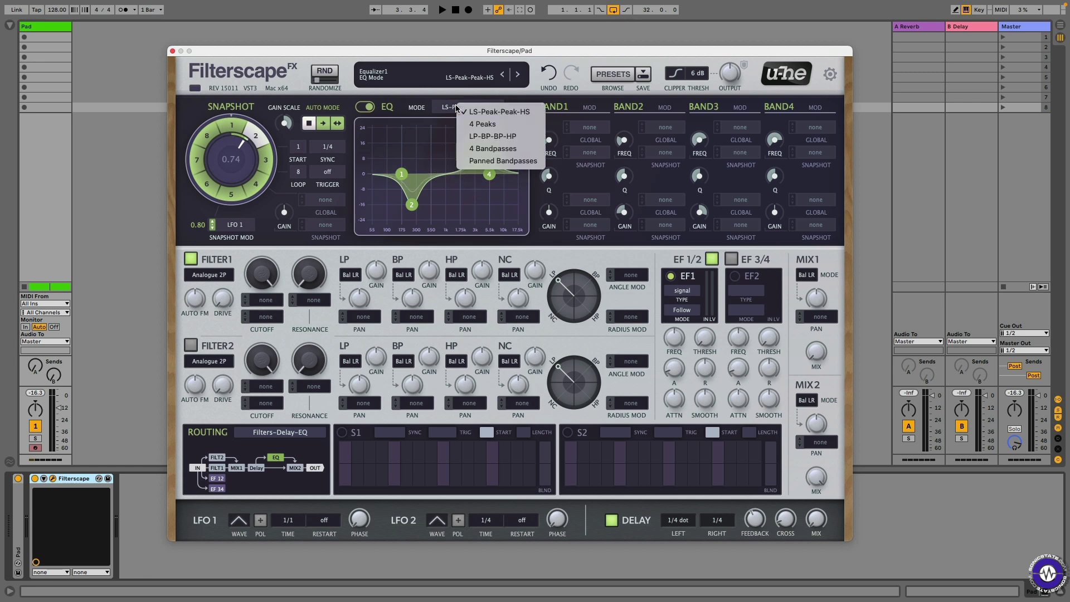
{"action": "left_click", "coordinate": [517, 140]}
{"action": "key", "text": "space"}
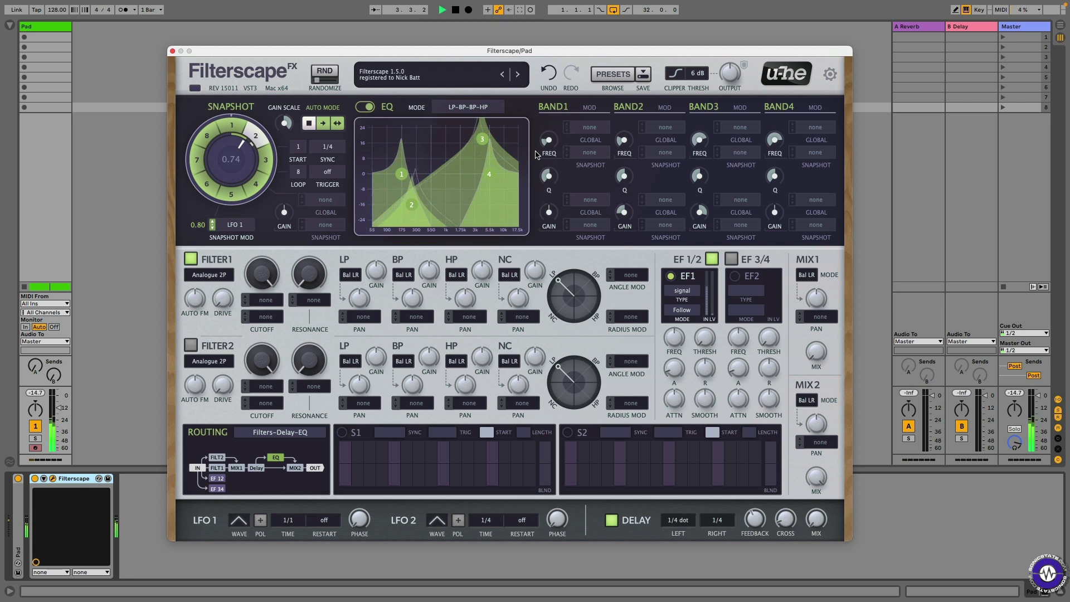
Load the Female A formant preset onto the EQ and recall snapshot 1
{"action": "right_click", "coordinate": [428, 163]}
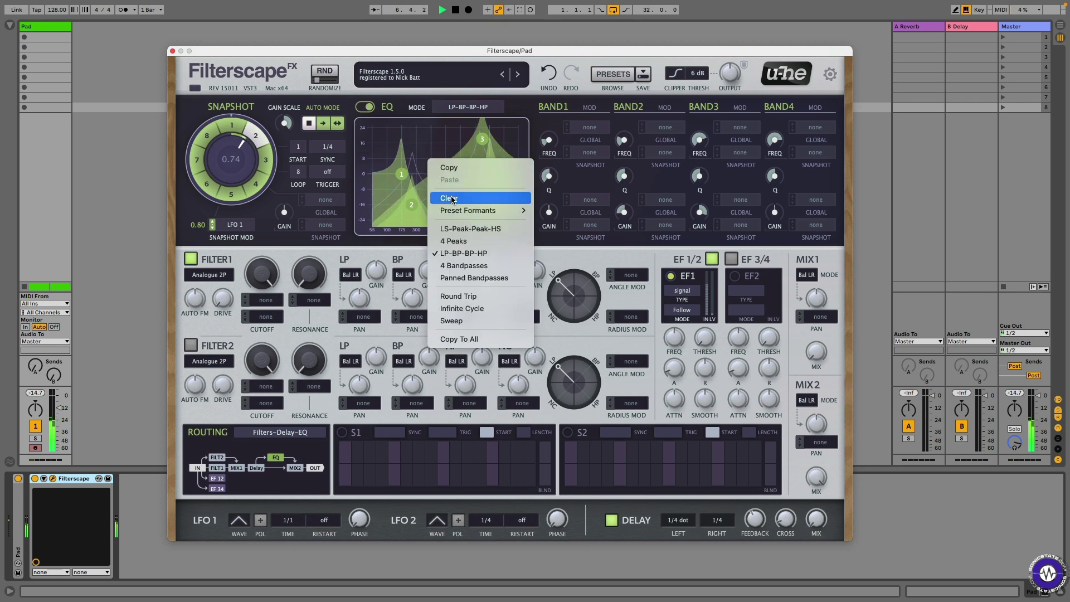
{"action": "mouse_move", "coordinate": [455, 213]}
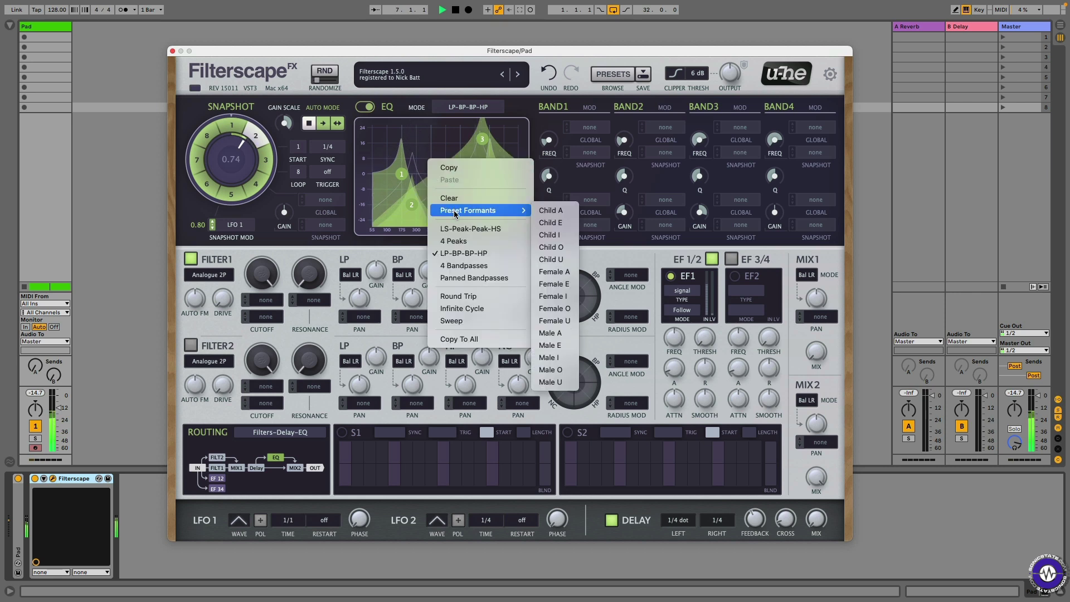
{"action": "left_click", "coordinate": [571, 272]}
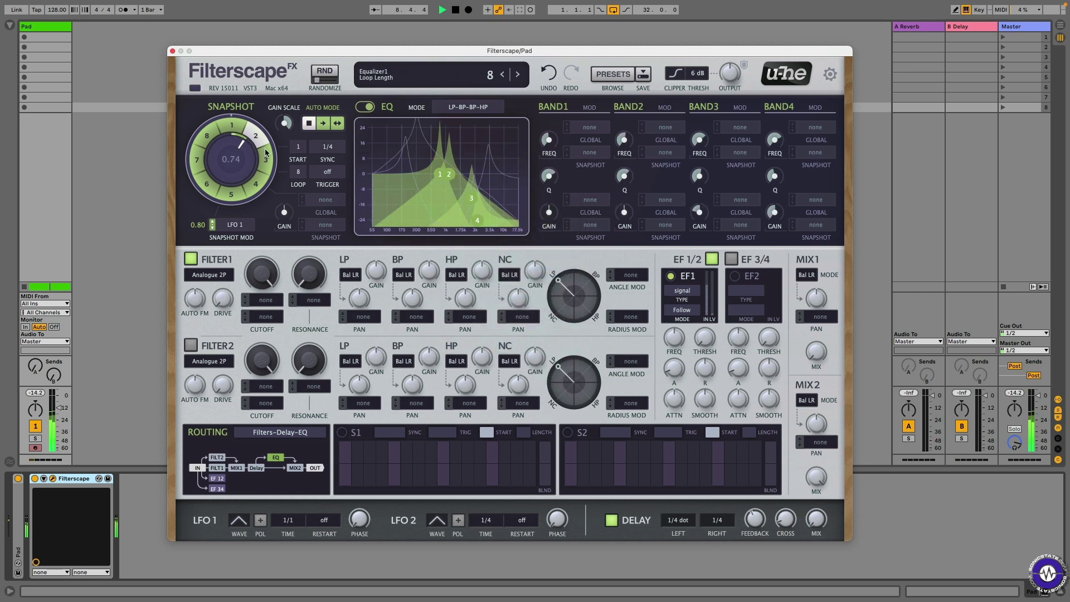
{"action": "left_click", "coordinate": [231, 127]}
Load the Male O formant preset, then stop playback and switch the EQ off
{"action": "right_click", "coordinate": [427, 168]}
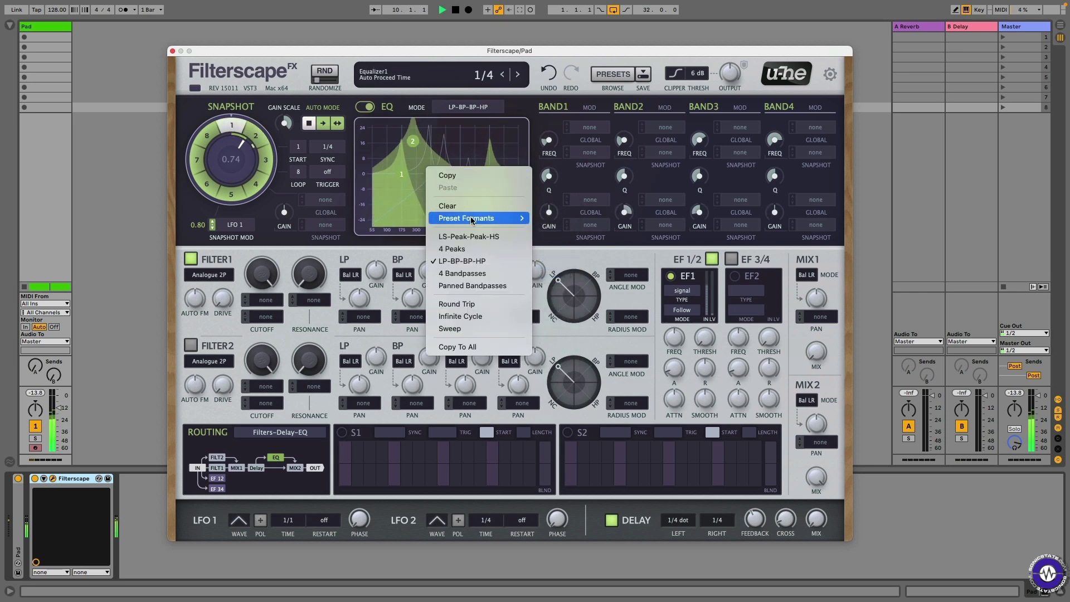
{"action": "mouse_move", "coordinate": [491, 218]}
{"action": "left_click", "coordinate": [549, 377]}
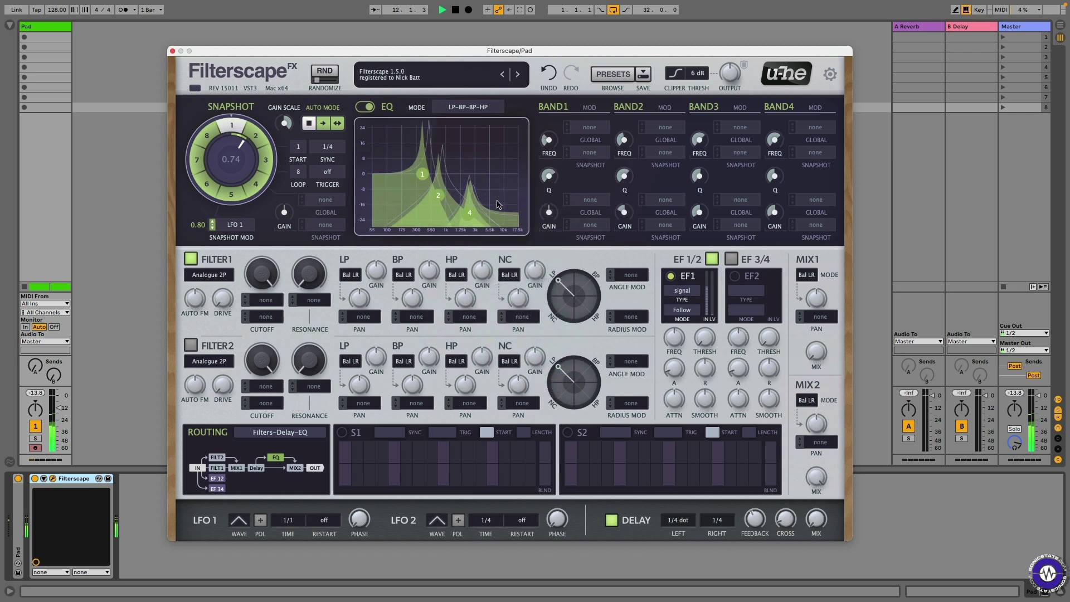
{"action": "key", "text": "space"}
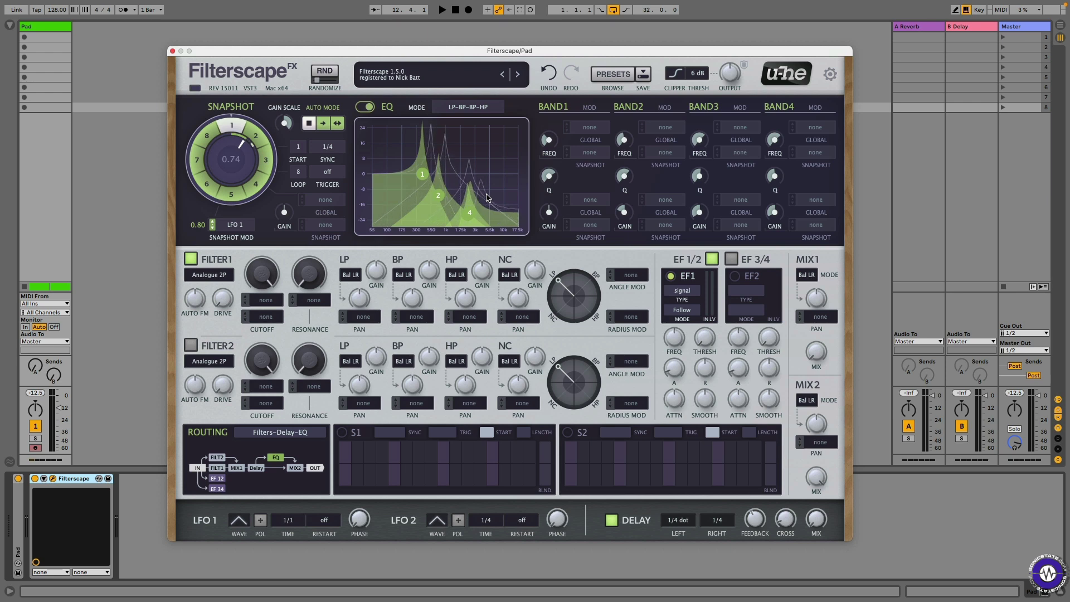
{"action": "left_click", "coordinate": [364, 107]}
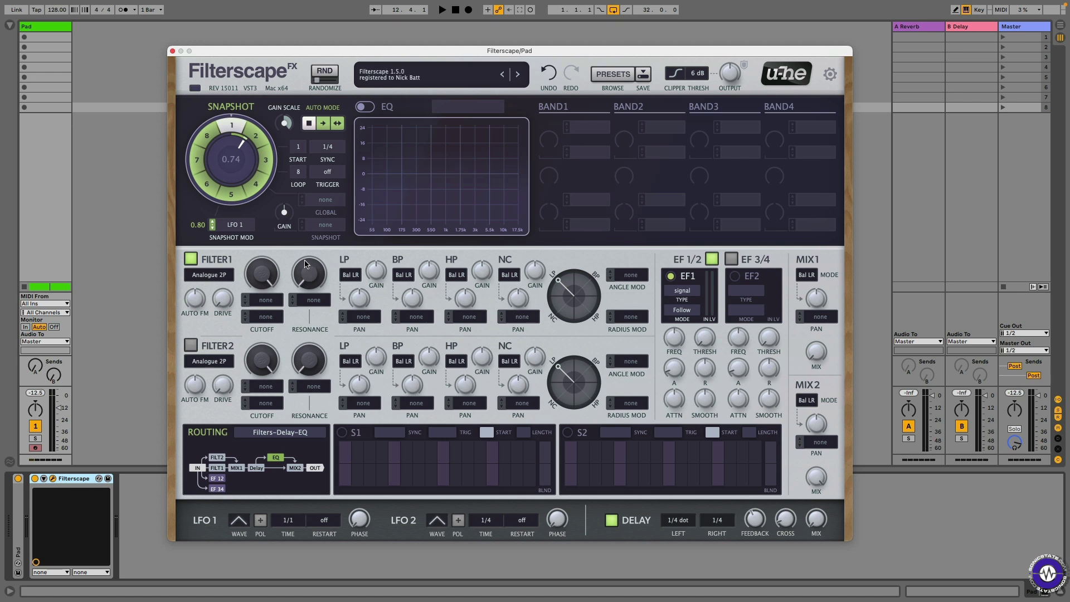
Set the Filter 1 type to Analogue 4P
{"action": "left_click", "coordinate": [221, 275]}
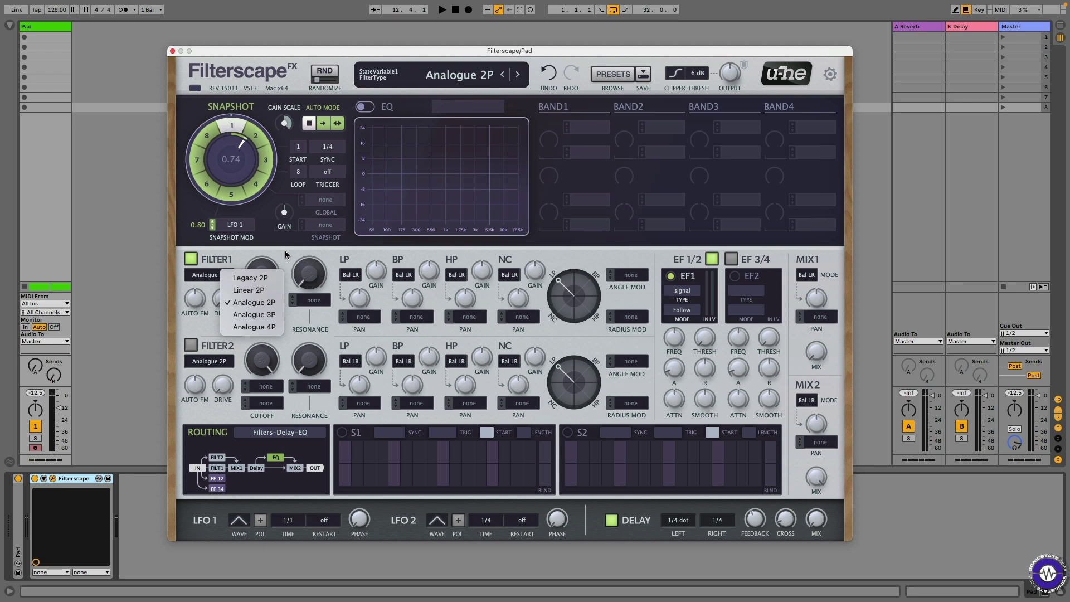
{"action": "left_click", "coordinate": [262, 302]}
{"action": "left_click", "coordinate": [222, 275]}
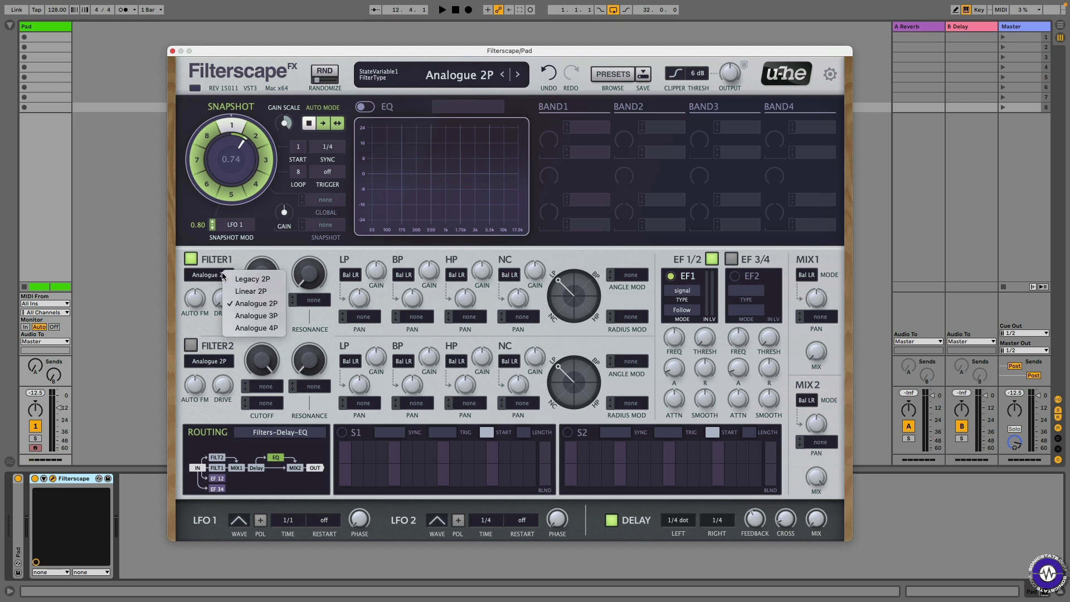
{"action": "left_click", "coordinate": [256, 327]}
While playing, lower cutoff and raise resonance, add Auto FM, then retune cutoff to about 90
{"action": "key", "text": "space"}
{"action": "mouse_move", "coordinate": [263, 273]}
{"action": "left_mouse_down"}
{"action": "mouse_move", "coordinate": [263, 296]}
{"action": "mouse_move", "coordinate": [301, 266]}
{"action": "mouse_move", "coordinate": [288, 249]}
{"action": "mouse_move", "coordinate": [263, 273]}
{"action": "mouse_move", "coordinate": [263, 254]}
{"action": "mouse_move", "coordinate": [299, 242]}
{"action": "mouse_move", "coordinate": [260, 269]}
{"action": "left_mouse_up"}
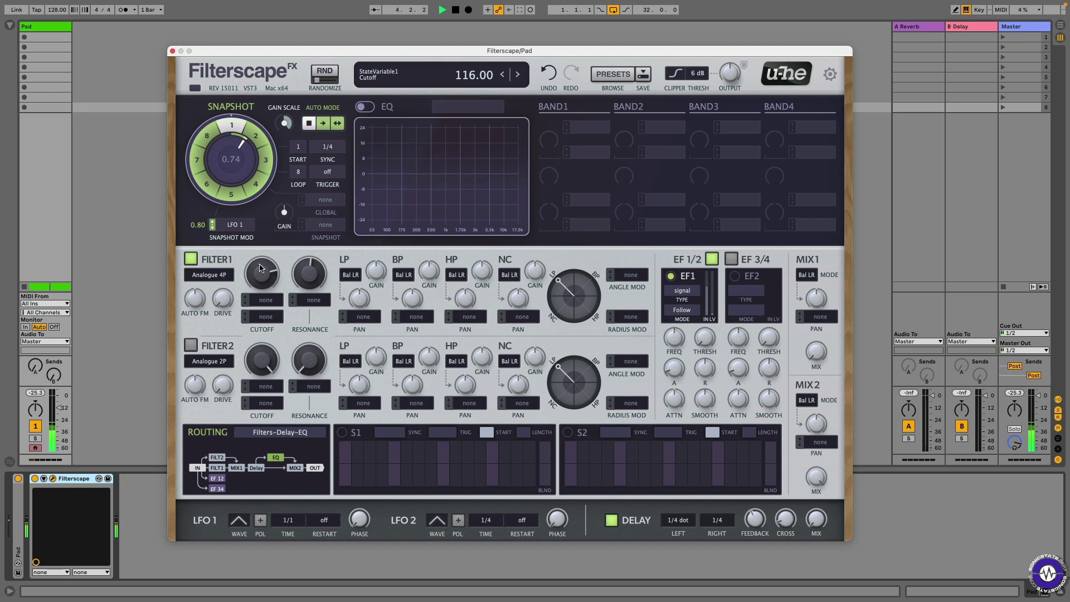
{"action": "left_click_drag", "start_coordinate": [195, 298], "coordinate": [198, 260]}
{"action": "left_click_drag", "start_coordinate": [263, 272], "coordinate": [263, 243]}
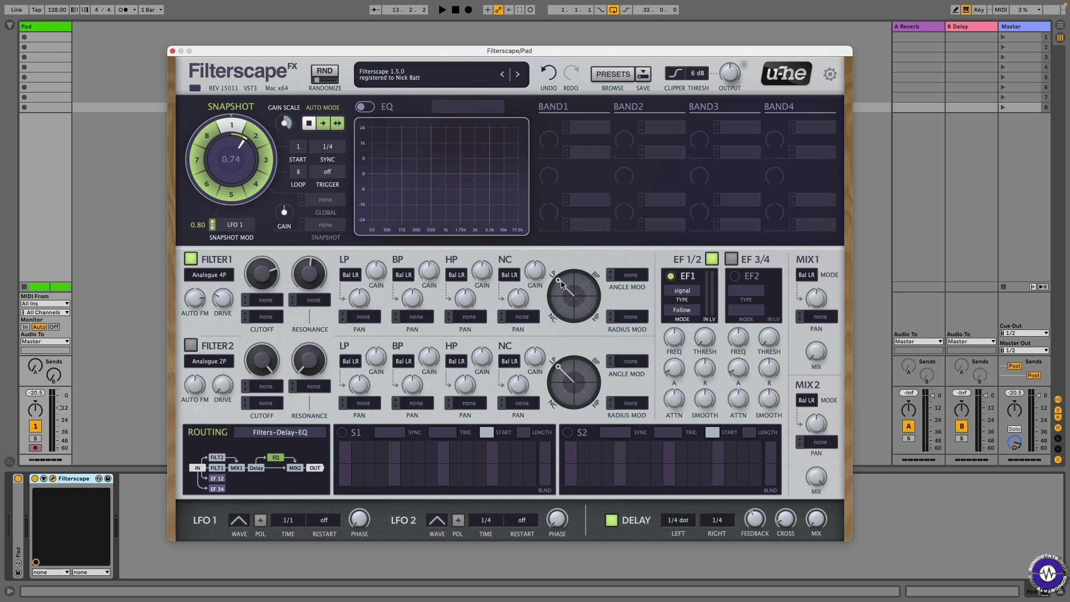
While playing, move Filter 1's blend point to the top, then slightly toward centre
{"action": "key", "text": "space"}
{"action": "left_click_drag", "start_coordinate": [560, 285], "coordinate": [572, 320]}
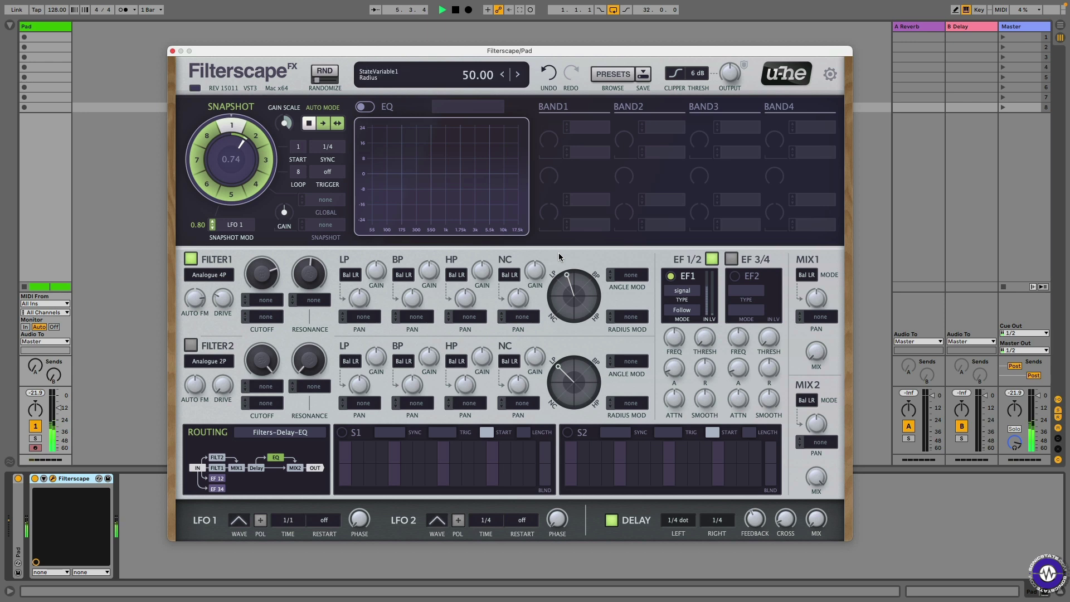
{"action": "mouse_move", "coordinate": [566, 275]}
{"action": "left_mouse_down"}
{"action": "mouse_move", "coordinate": [582, 301]}
{"action": "mouse_move", "coordinate": [580, 272]}
{"action": "mouse_move", "coordinate": [553, 274]}
{"action": "left_mouse_up"}
Modulate Filter 1's angle with LFO 1 at 0.60, sweep toward highpass, and set cutoff to 81
{"action": "left_click", "coordinate": [625, 276]}
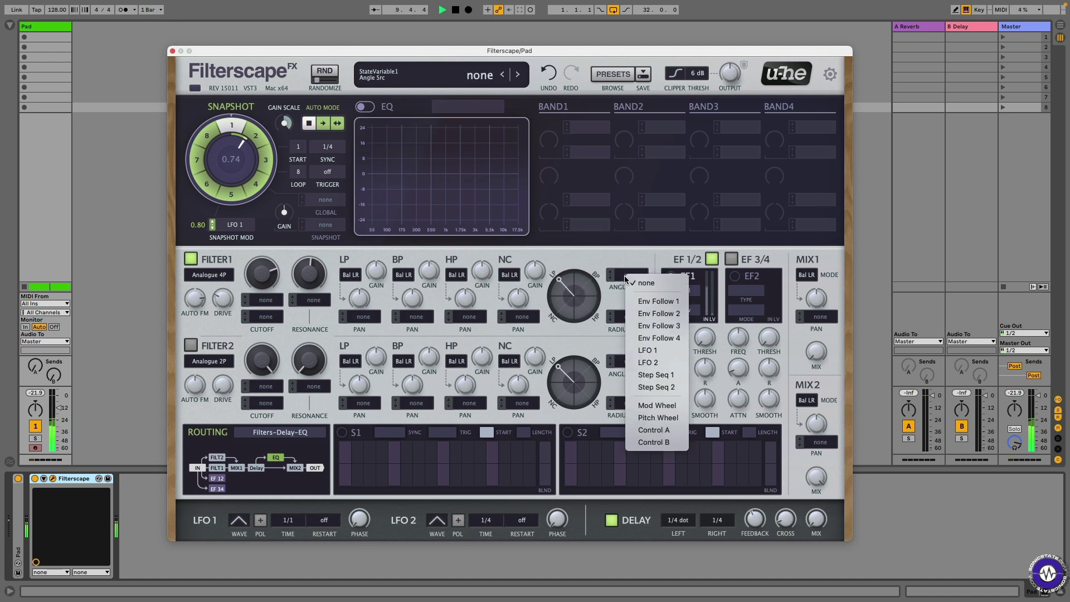
{"action": "left_click", "coordinate": [646, 350]}
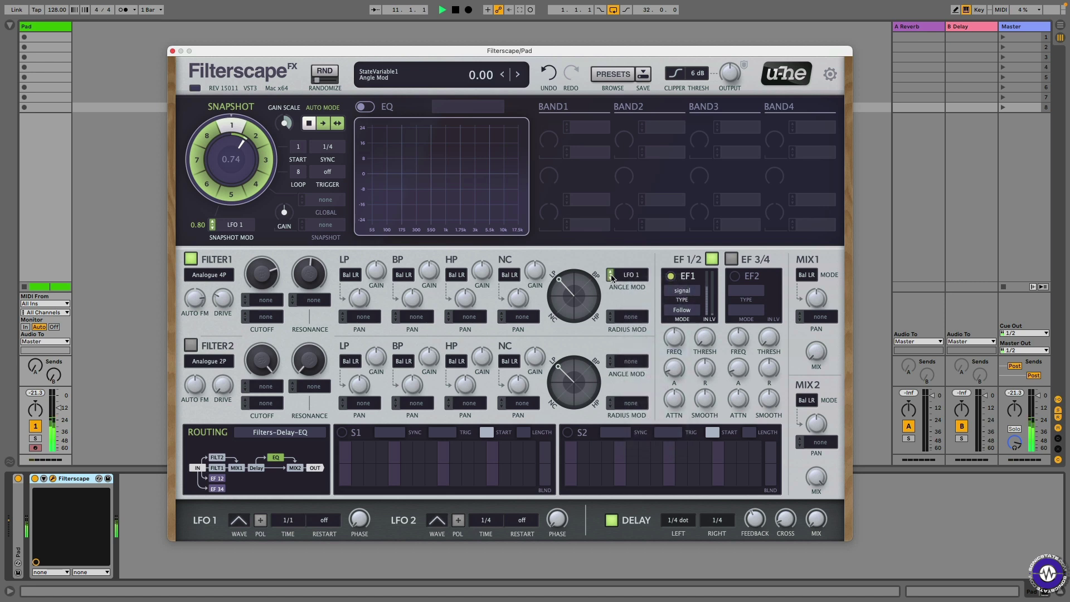
{"action": "left_click_drag", "start_coordinate": [611, 277], "coordinate": [609, 264]}
{"action": "left_click_drag", "start_coordinate": [593, 278], "coordinate": [580, 324]}
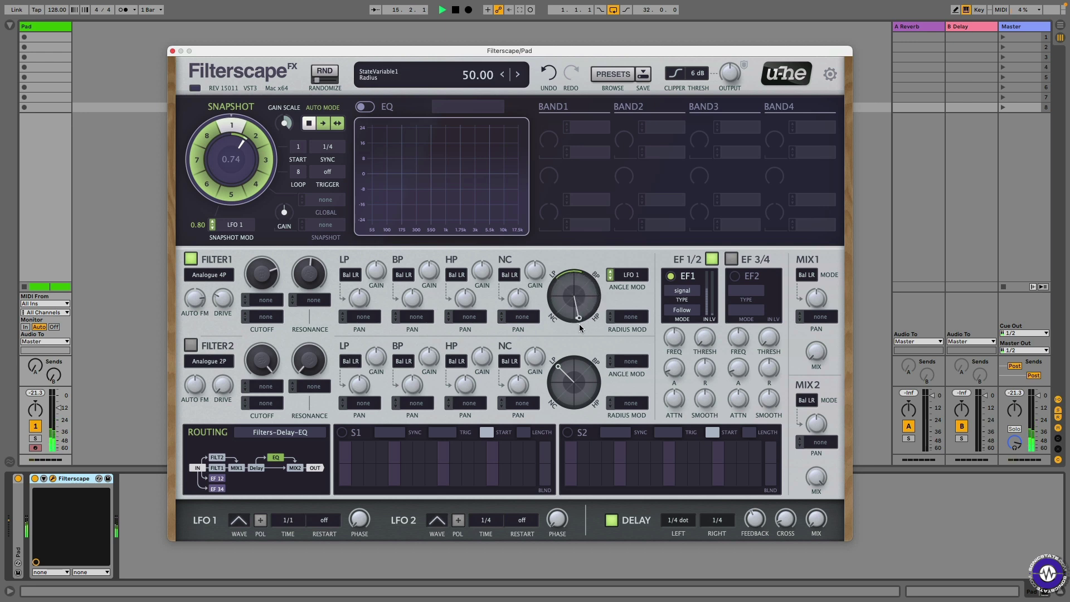
{"action": "left_click_drag", "start_coordinate": [262, 274], "coordinate": [264, 308]}
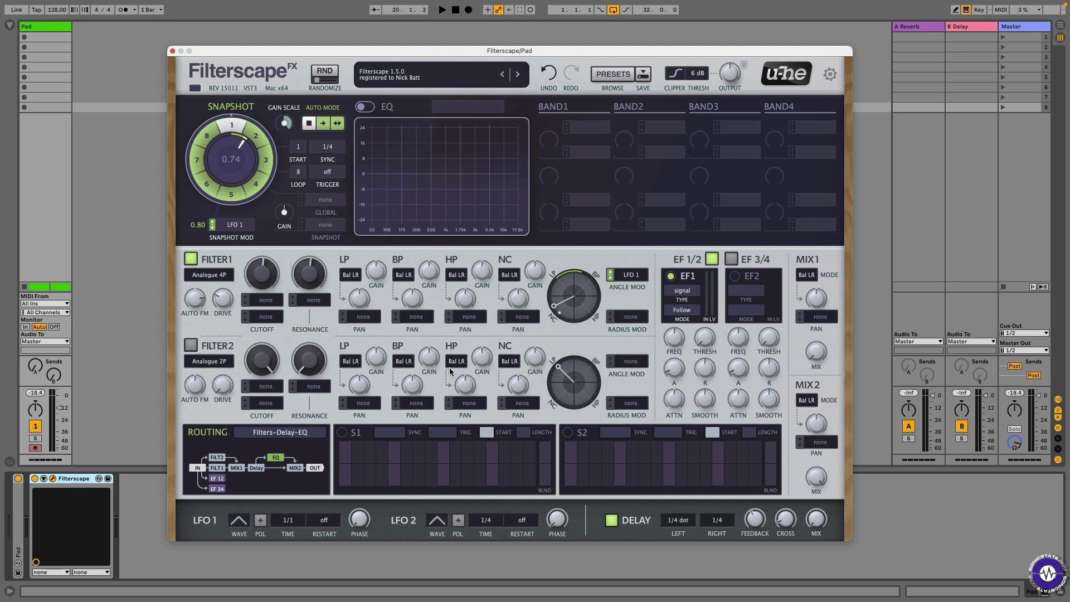
Cycle routing through All Parallel + Delay, EQ in Feedback, EQ-Filters in Delay, ending on Filters in Delay-EQ
{"action": "left_click", "coordinate": [281, 433]}
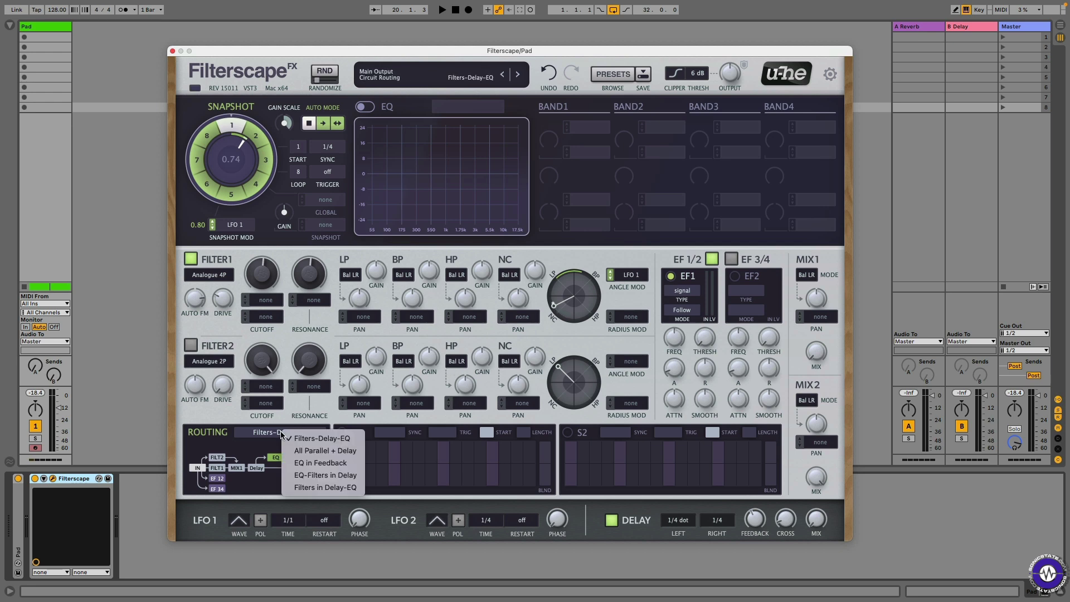
{"action": "left_click", "coordinate": [334, 450]}
{"action": "left_click", "coordinate": [302, 439]}
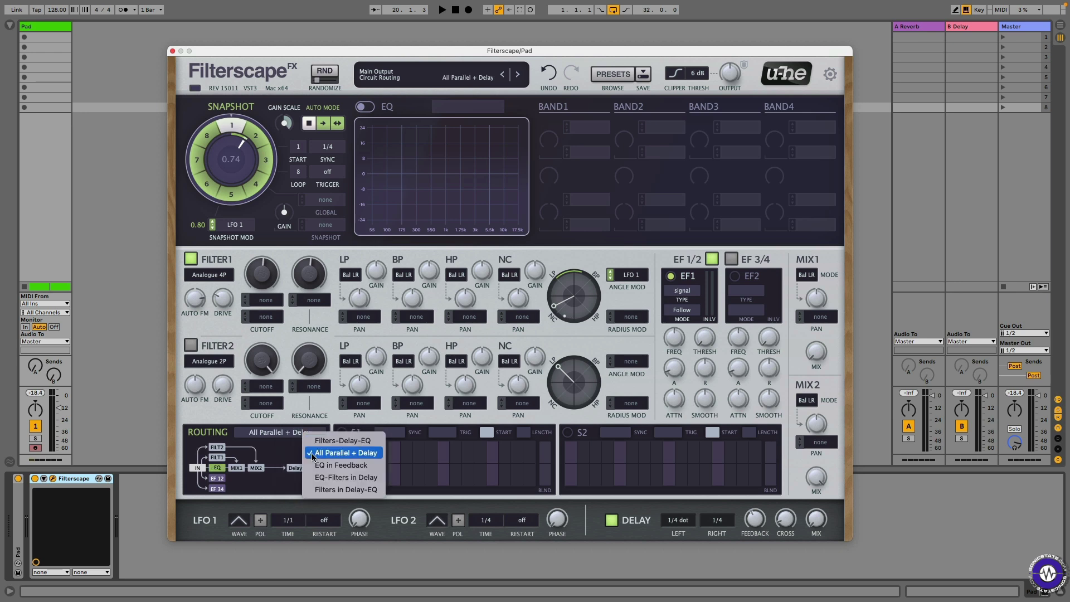
{"action": "left_click", "coordinate": [312, 462]}
{"action": "left_click", "coordinate": [299, 434]}
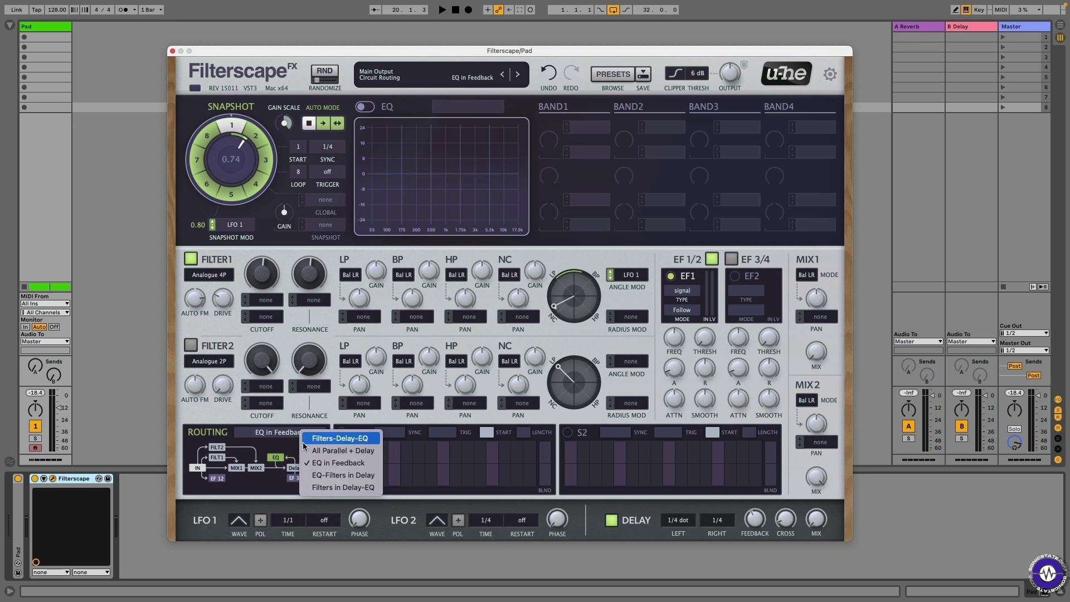
{"action": "left_click", "coordinate": [318, 475]}
{"action": "left_click", "coordinate": [287, 434]}
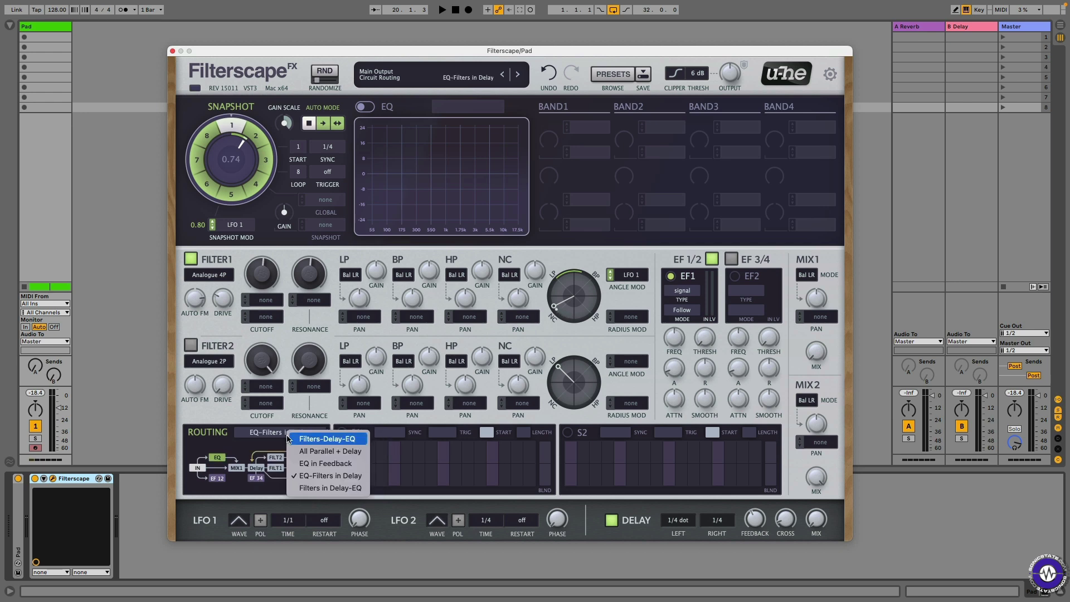
{"action": "left_click", "coordinate": [312, 488]}
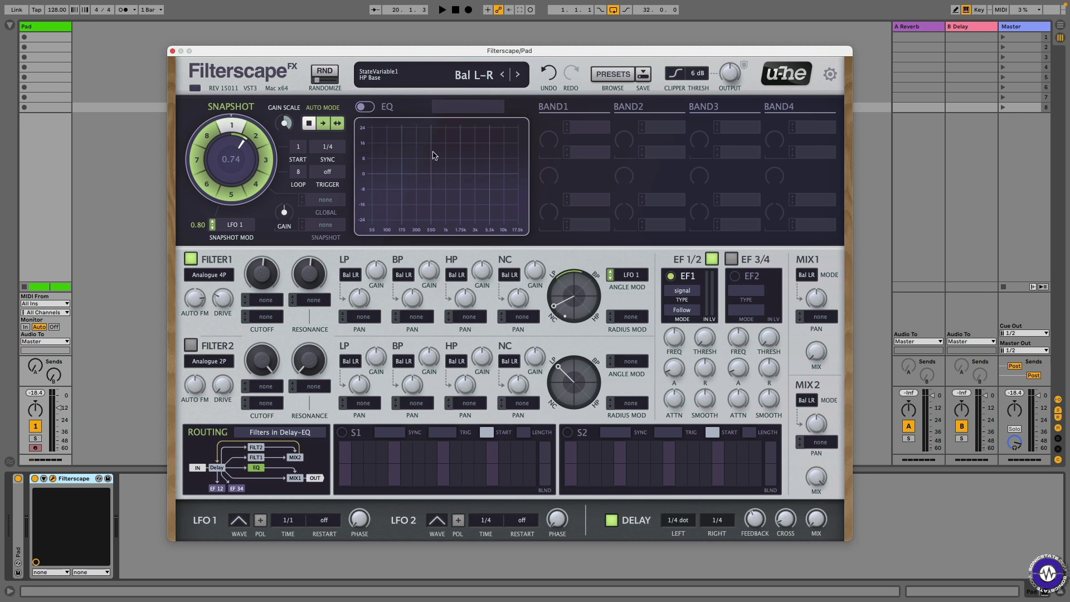
Load Alpha Omega from the preset browser, audition it briefly, and close the browser
{"action": "left_click", "coordinate": [612, 73]}
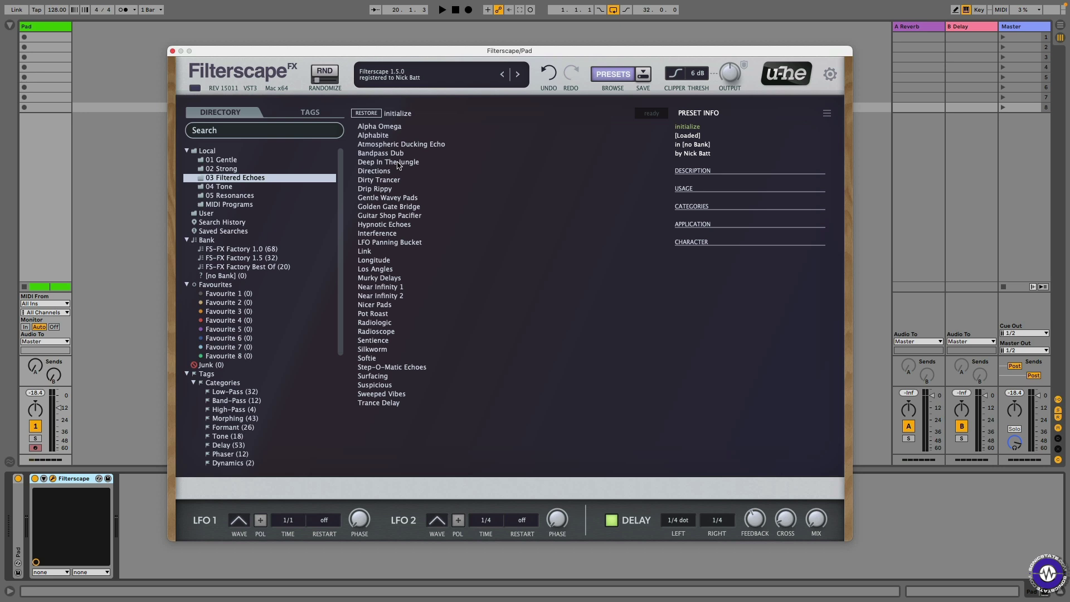
{"action": "key", "text": "space"}
{"action": "left_click", "coordinate": [381, 127]}
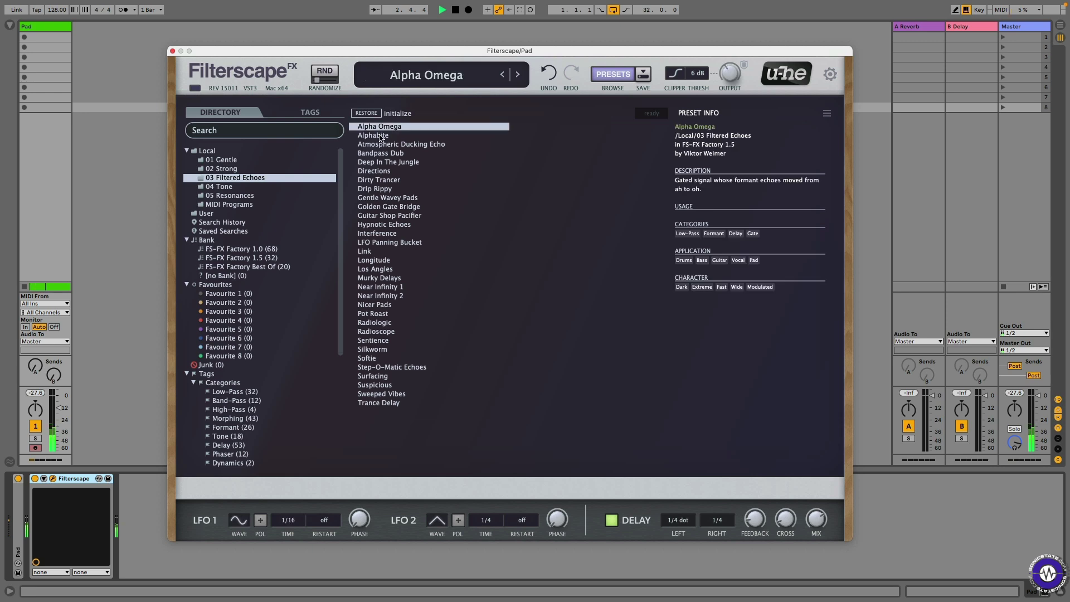
{"action": "key", "text": "space"}
{"action": "left_click", "coordinate": [612, 76]}
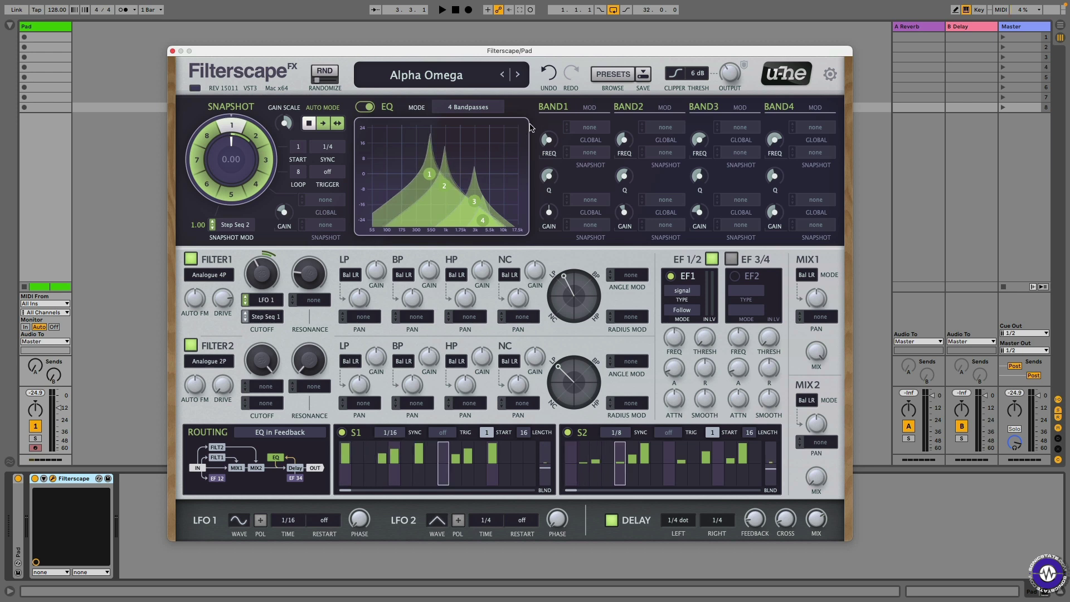
Load the Alphabite preset, play it, and close the browser to view its settings
{"action": "left_click", "coordinate": [607, 79]}
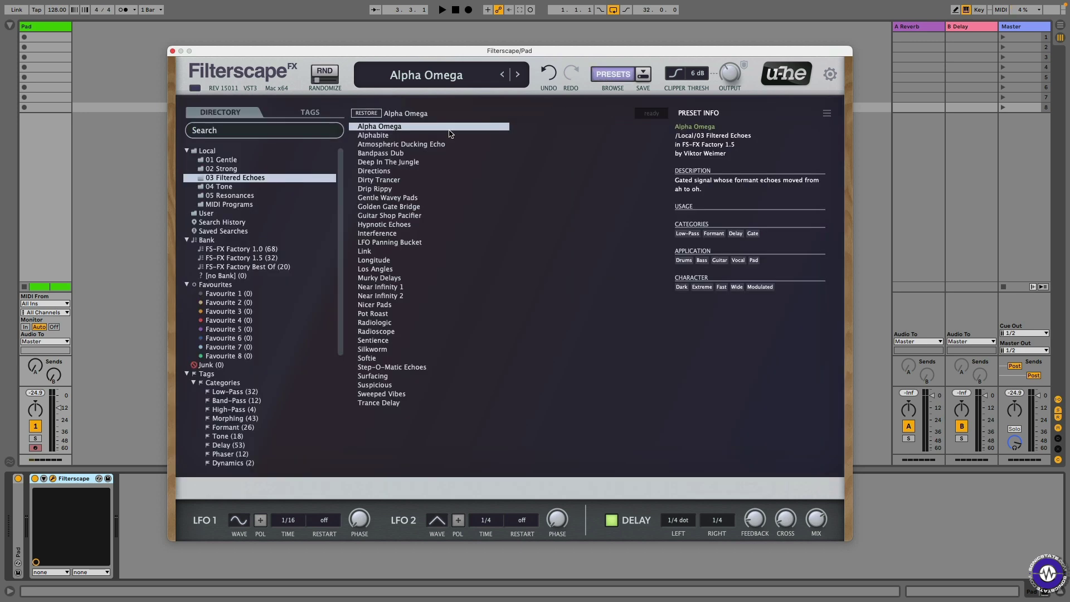
{"action": "left_click", "coordinate": [380, 137]}
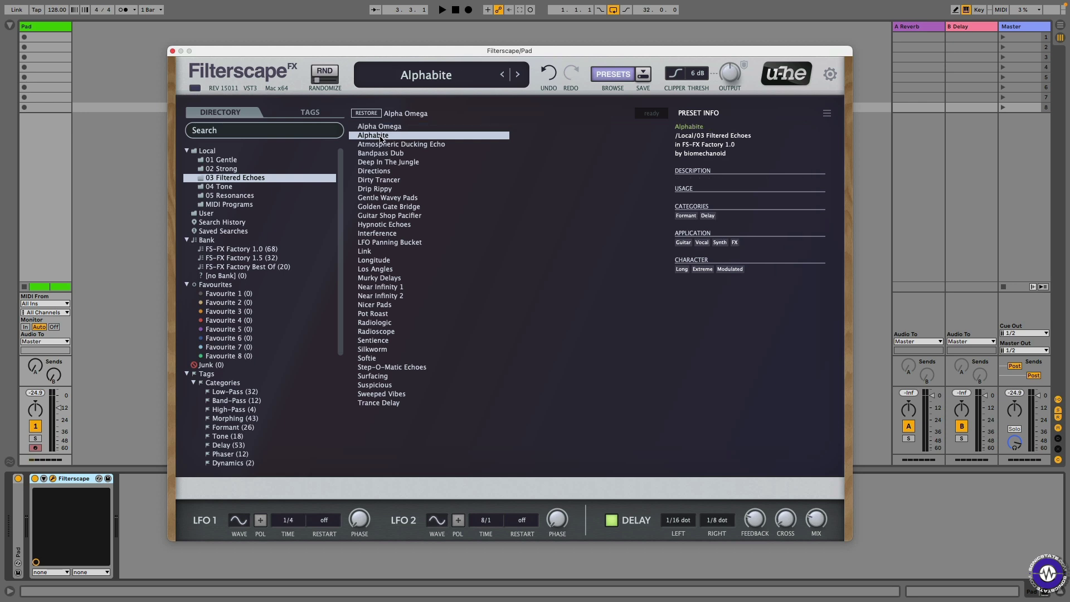
{"action": "key", "text": "space"}
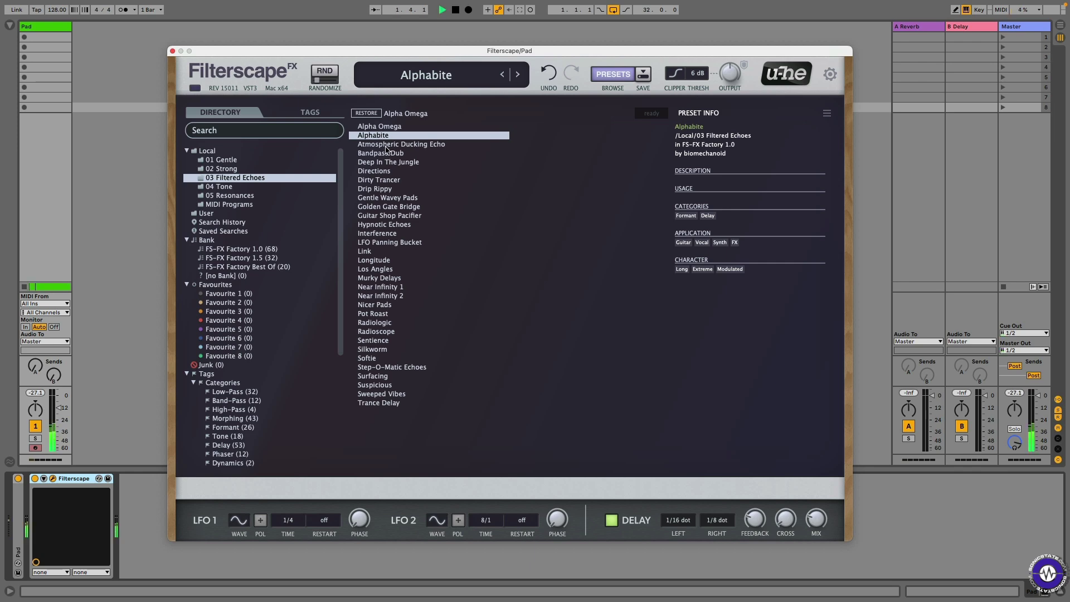
{"action": "left_click", "coordinate": [605, 76]}
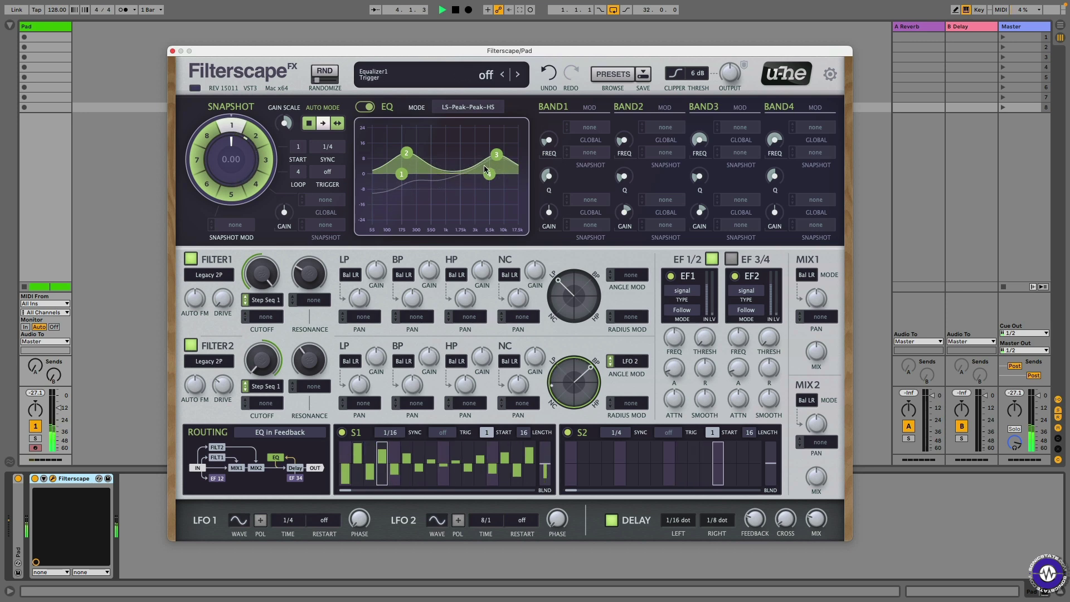
Audition Atmospheric Ducking Echo, Bandpass Dub, Deep In The Jungle, Directions, then Dirty Trancer
{"action": "left_click", "coordinate": [615, 76]}
{"action": "left_click", "coordinate": [425, 145]}
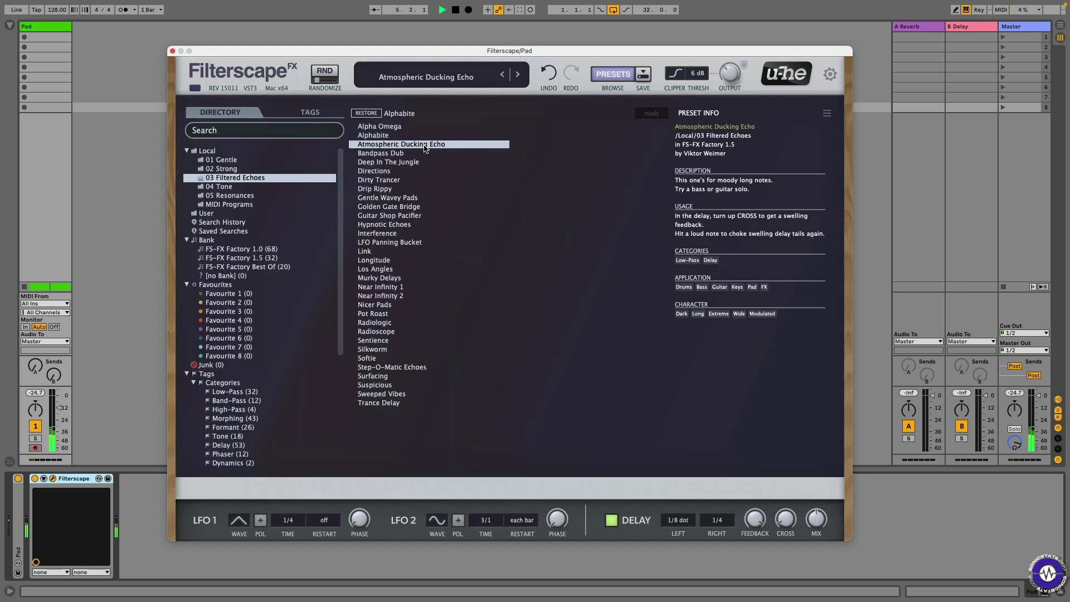
{"action": "left_click", "coordinate": [407, 155]}
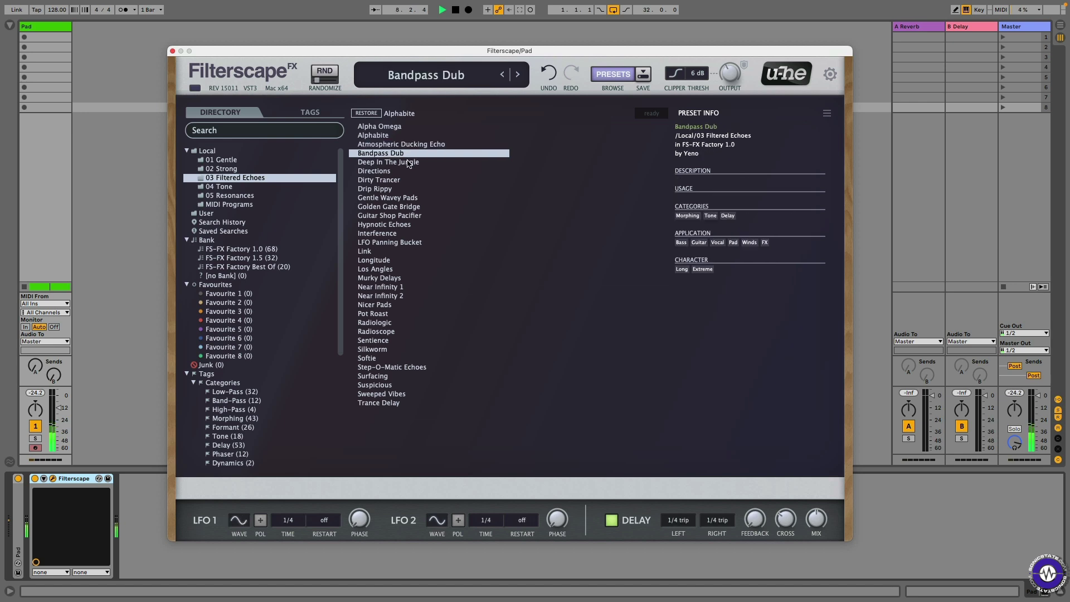
{"action": "left_click", "coordinate": [408, 163]}
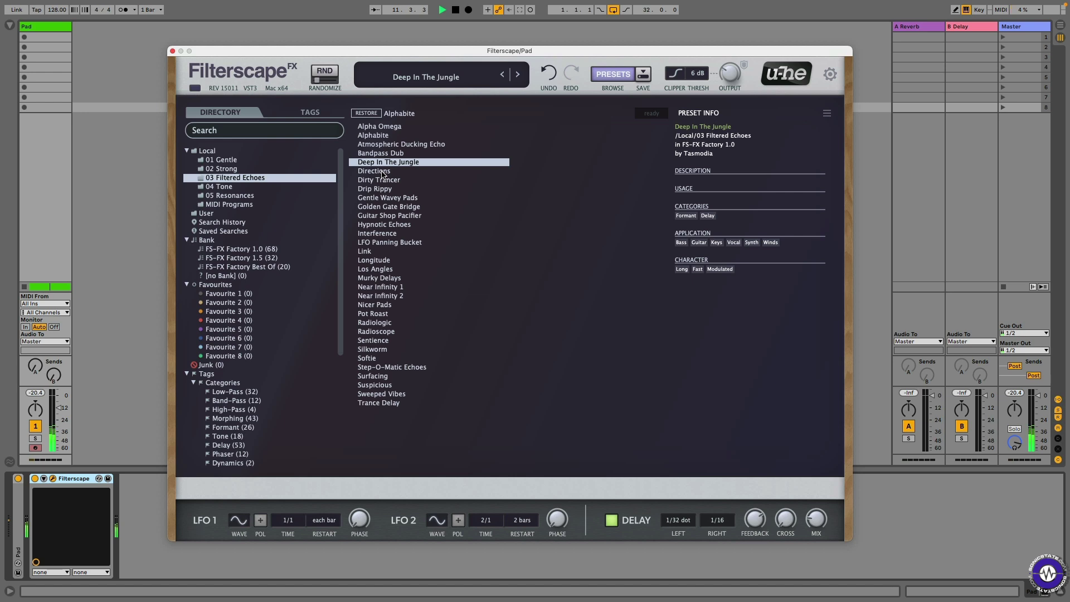
{"action": "left_click", "coordinate": [382, 172]}
{"action": "left_click", "coordinate": [405, 185]}
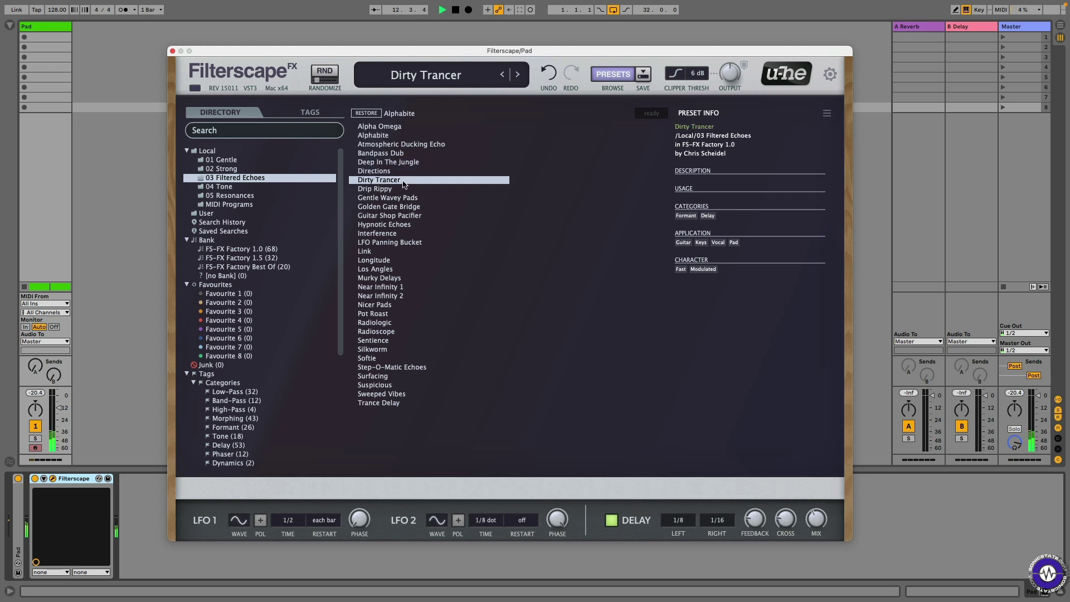
From 01 Gentle, audition Come And Go and Panning Filter, then view the settings
{"action": "left_click", "coordinate": [241, 163]}
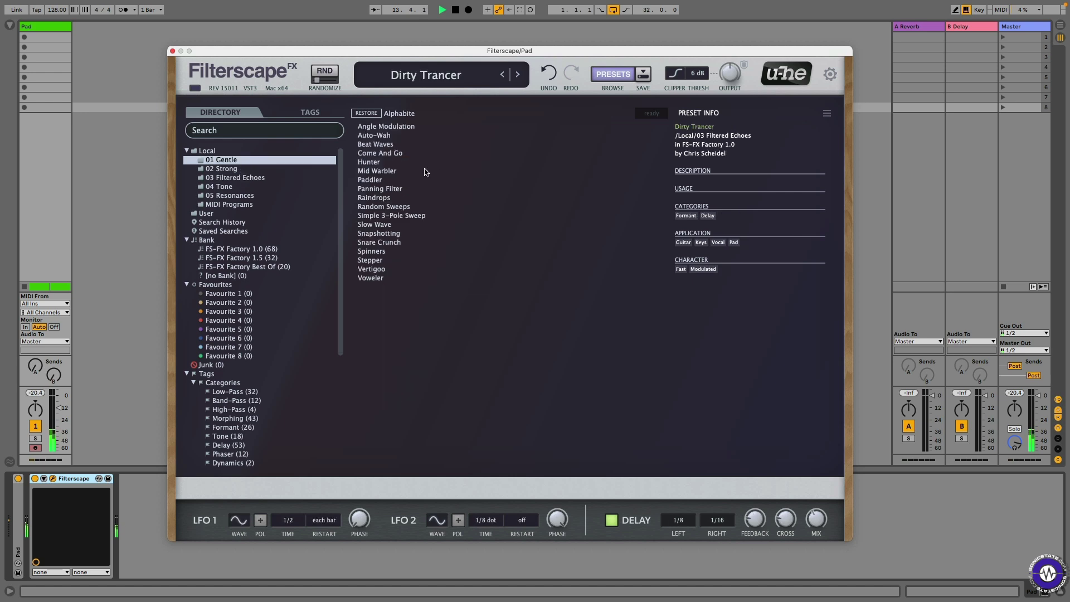
{"action": "left_click", "coordinate": [390, 156]}
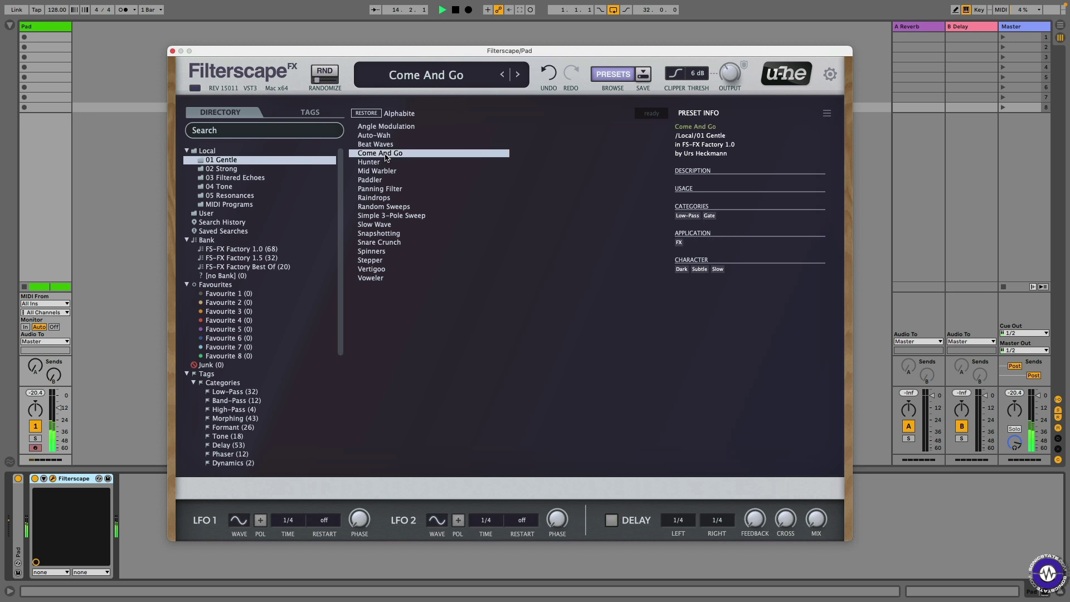
{"action": "left_click", "coordinate": [381, 190]}
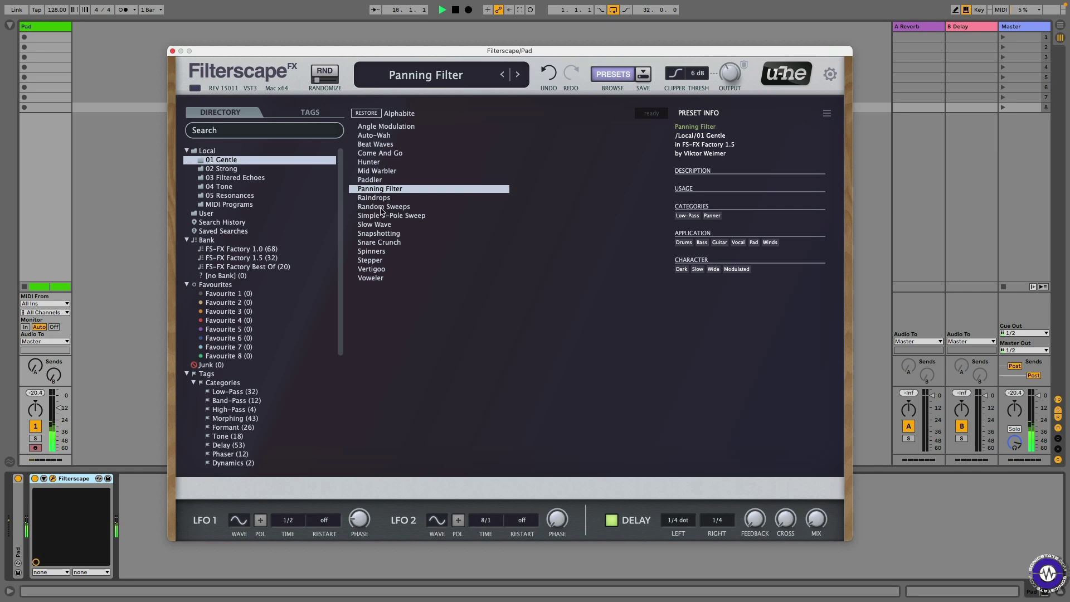
{"action": "left_click", "coordinate": [613, 74]}
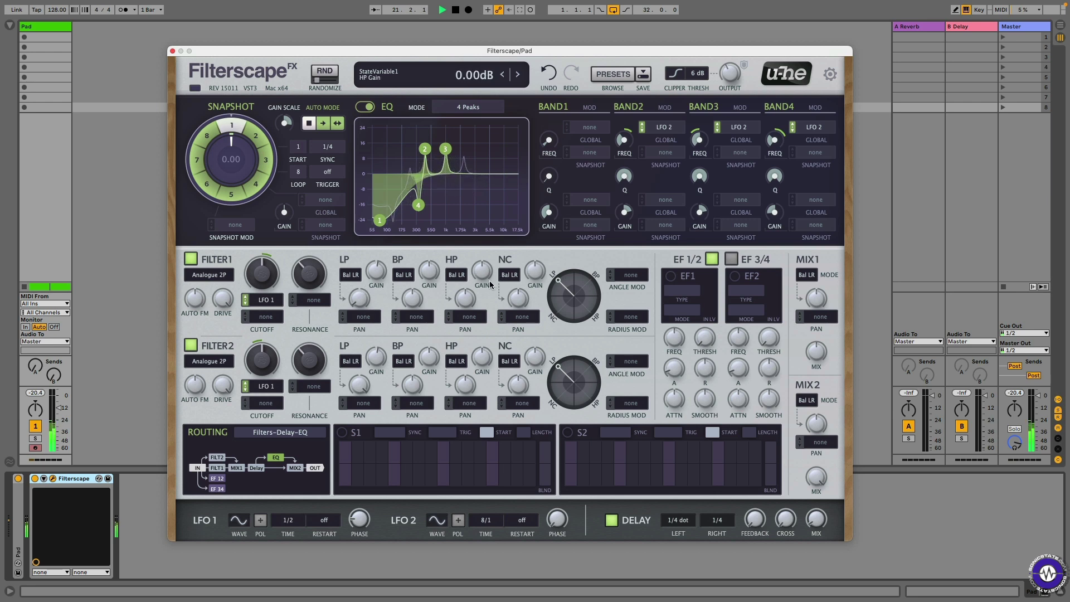
Load Raindrops, then audition 02 Strong presets Ebb & Flow, Electronica and Knotty Kisses
{"action": "left_click", "coordinate": [603, 78]}
{"action": "left_click", "coordinate": [370, 198]}
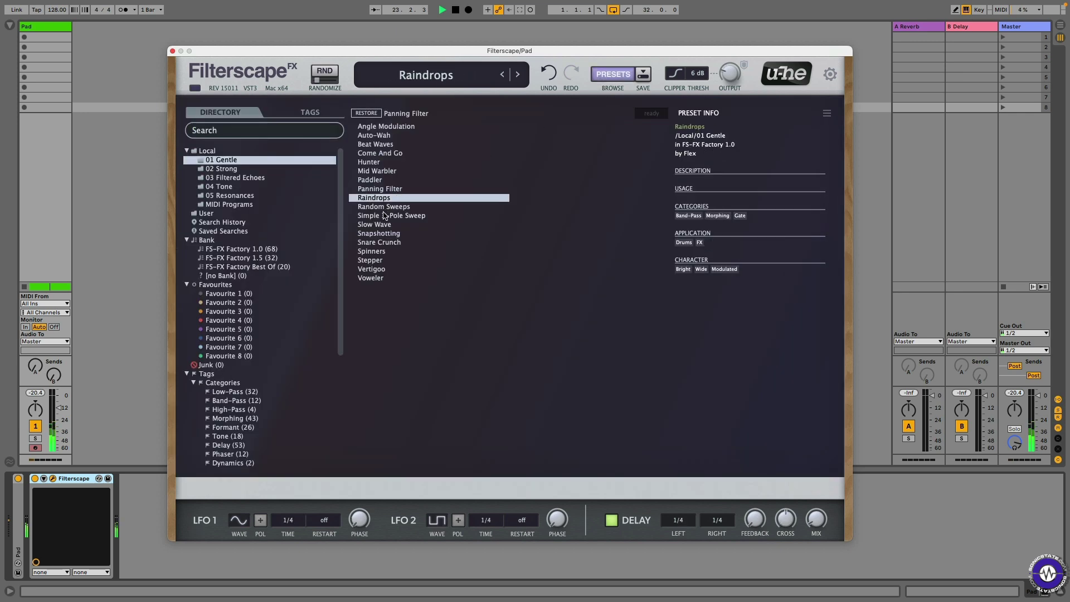
{"action": "left_click", "coordinate": [236, 169]}
{"action": "left_click", "coordinate": [395, 180]}
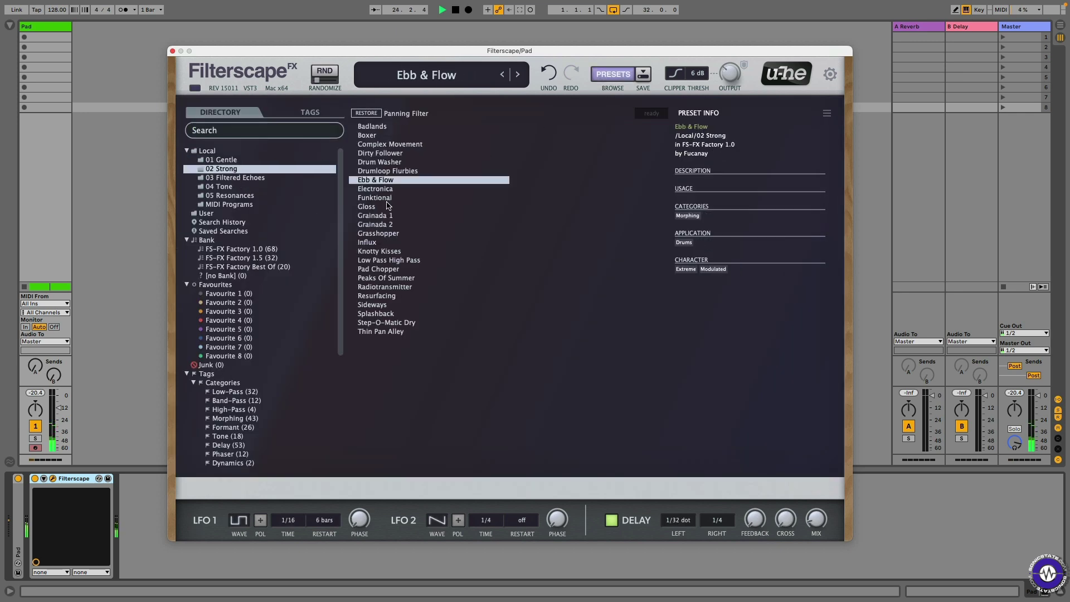
{"action": "left_click", "coordinate": [380, 191]}
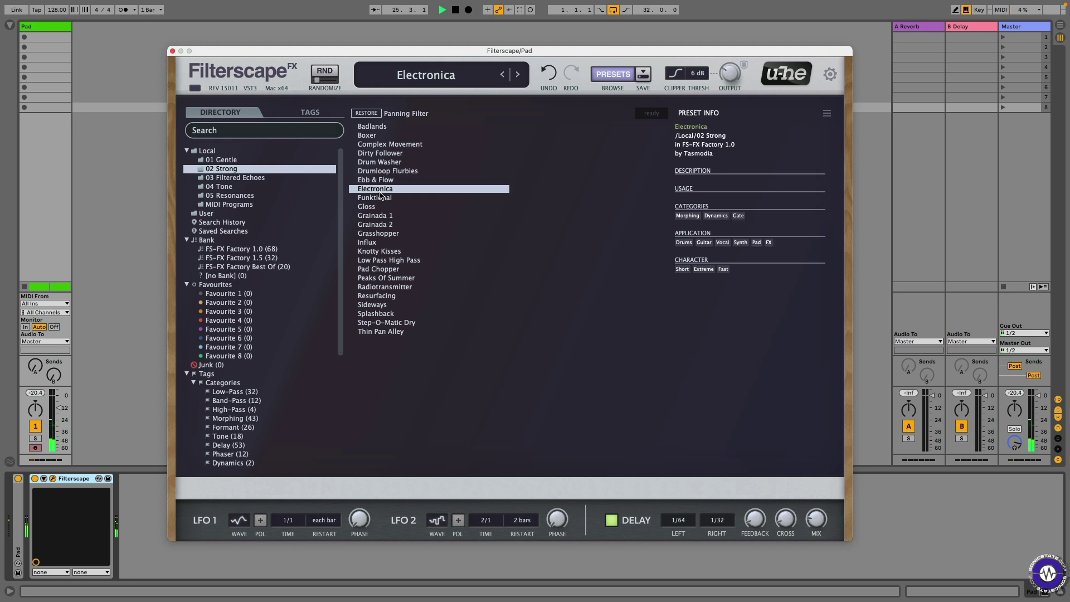
{"action": "left_click", "coordinate": [378, 252]}
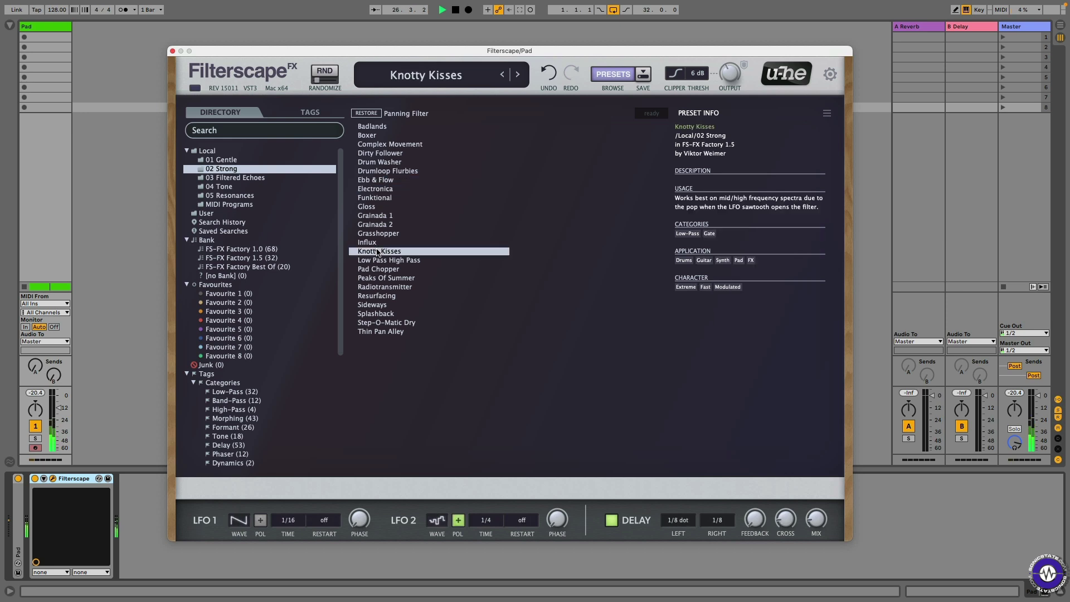
From 04 Tone, try Cleaner Low-Mid through Loudness, keep Low Shave 400 Hi Bump, and close the browser
{"action": "left_click", "coordinate": [209, 187]}
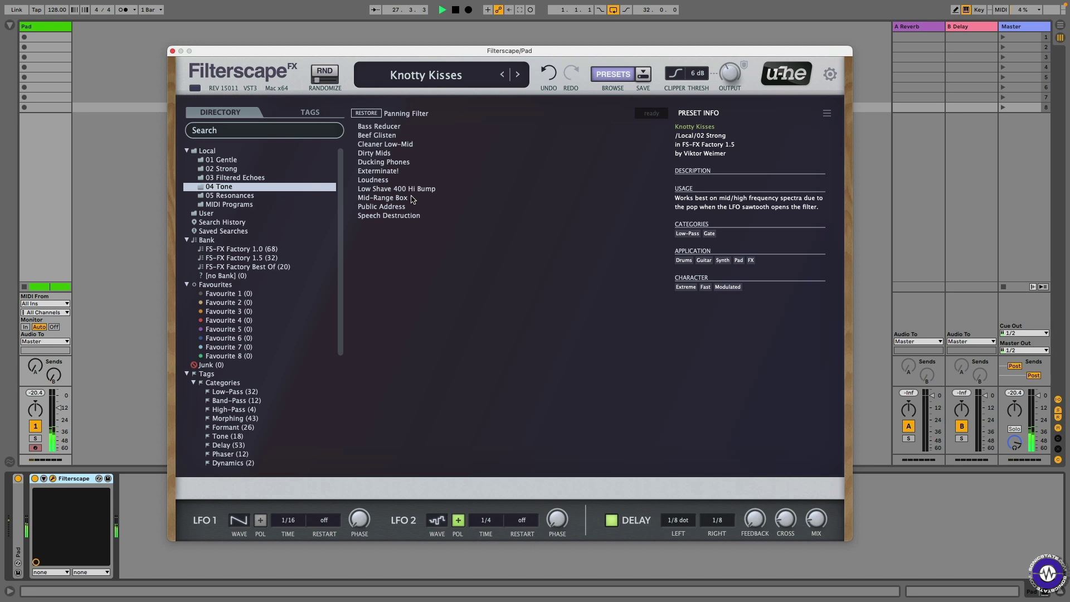
{"action": "left_click", "coordinate": [378, 146]}
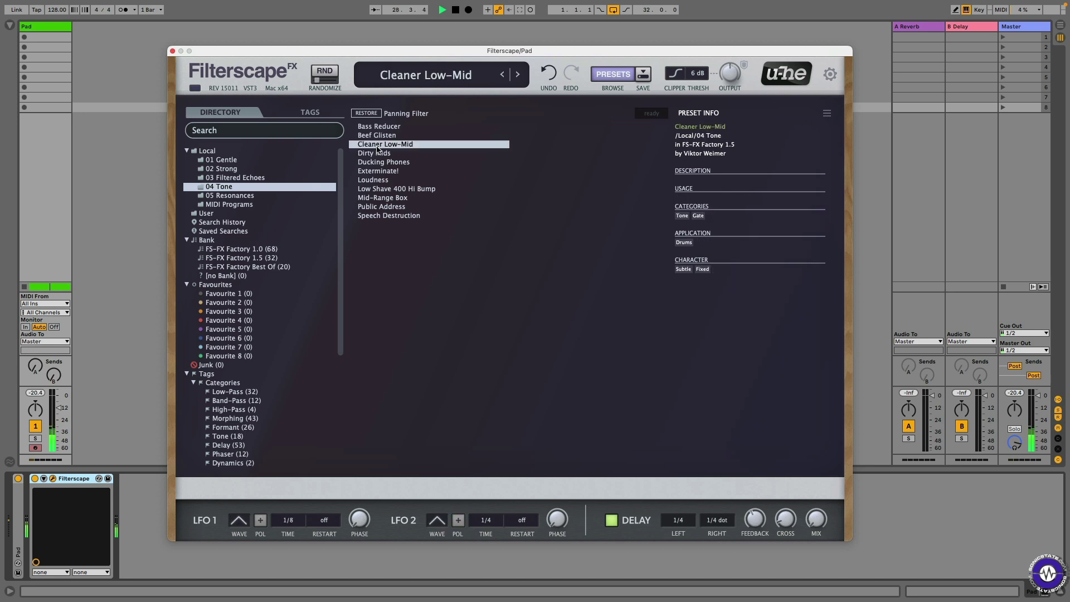
{"action": "left_click", "coordinate": [379, 155]}
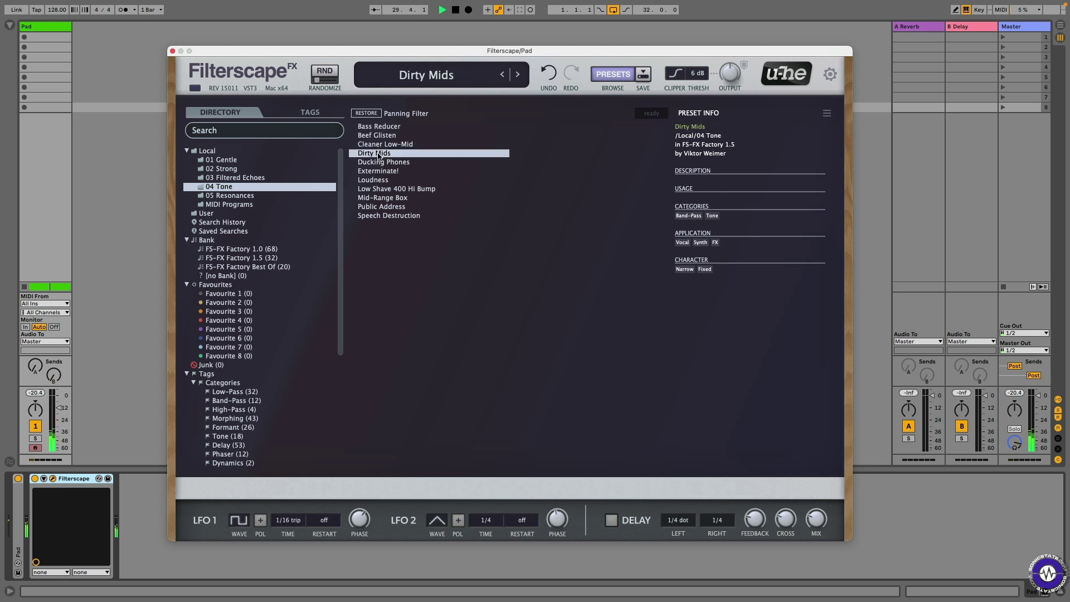
{"action": "left_click", "coordinate": [380, 163]}
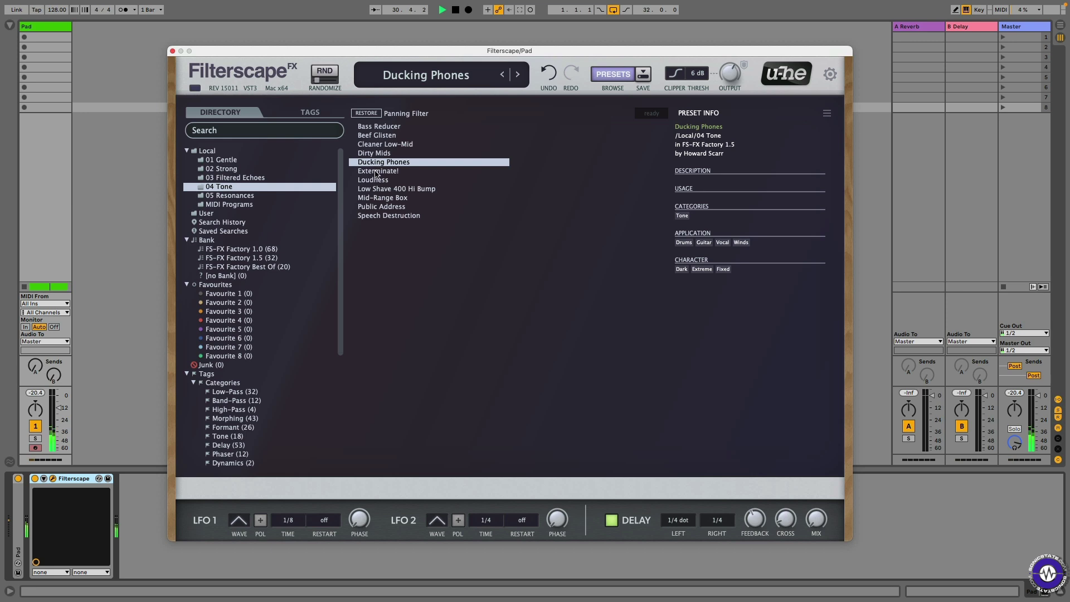
{"action": "left_click", "coordinate": [377, 172]}
{"action": "left_click", "coordinate": [375, 181]}
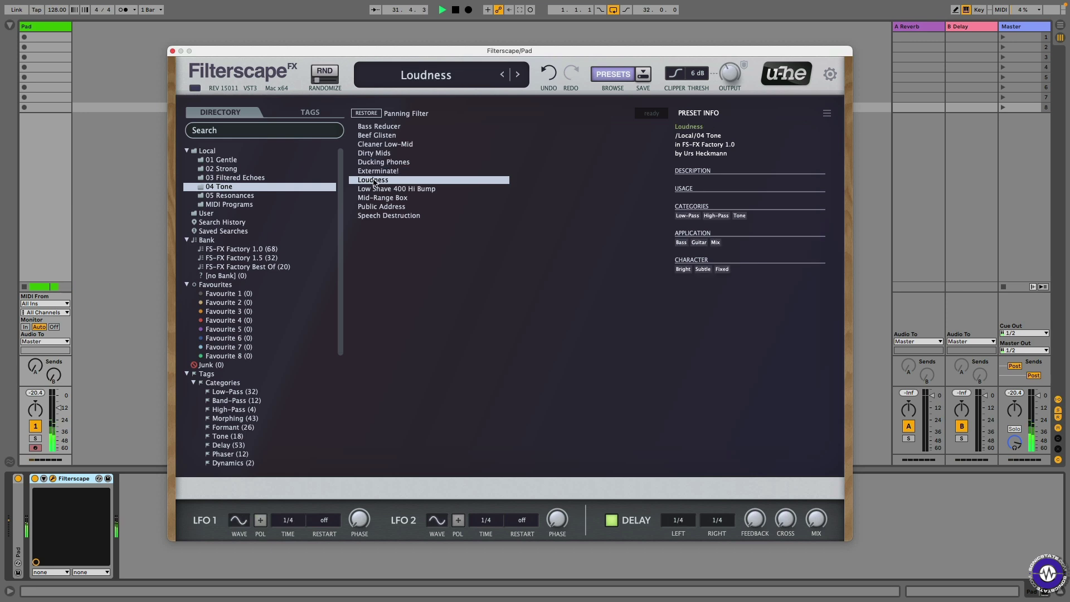
{"action": "left_click", "coordinate": [375, 190]}
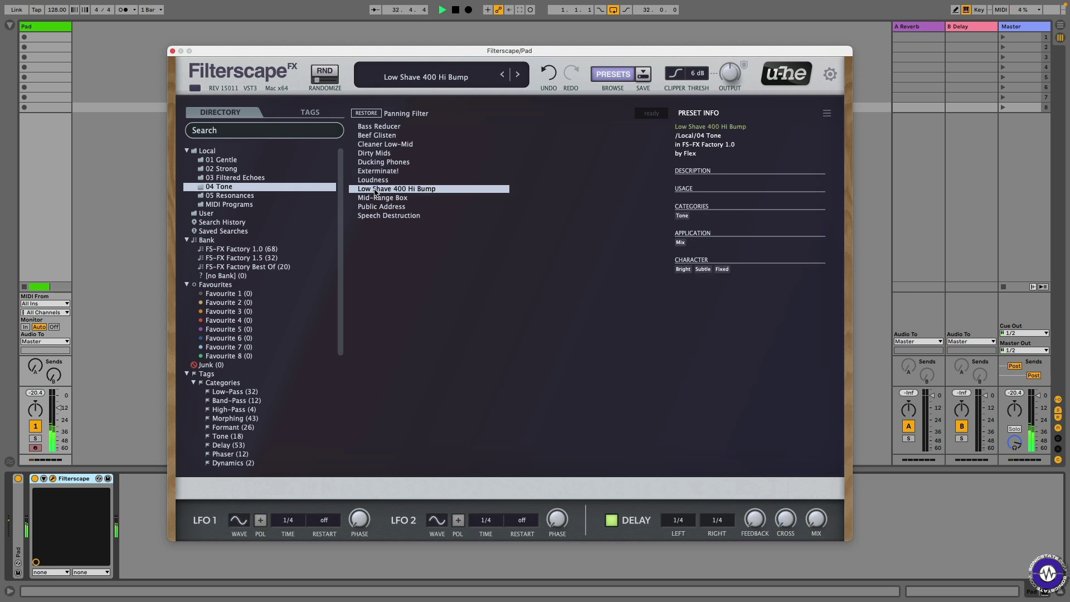
{"action": "left_click", "coordinate": [613, 78]}
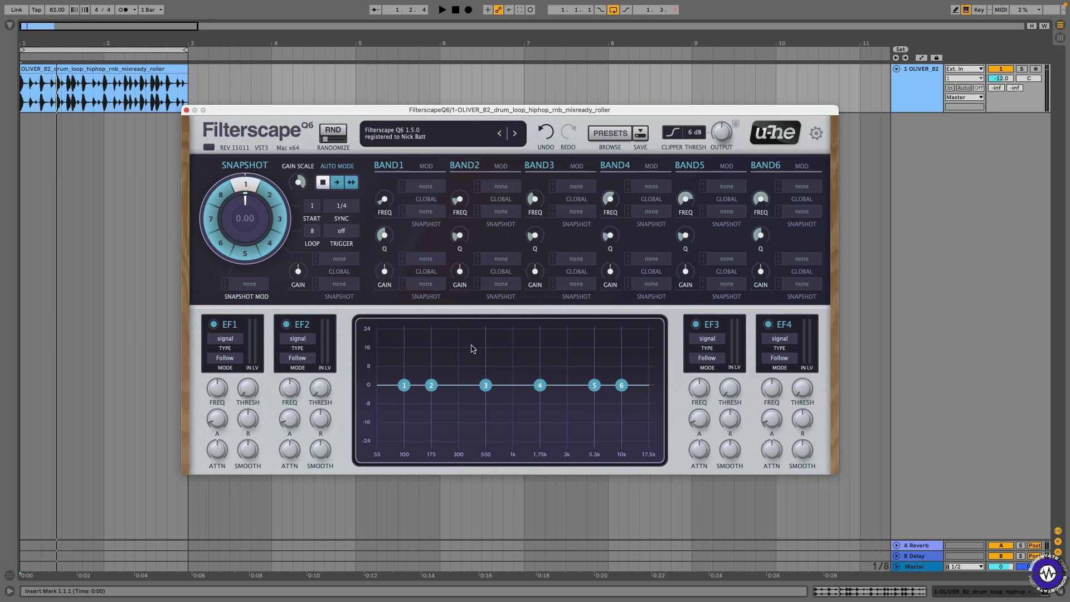
Play and stop the drum loop through the flat Q6 EQ, then show the factory preset list
{"action": "key", "text": "space"}
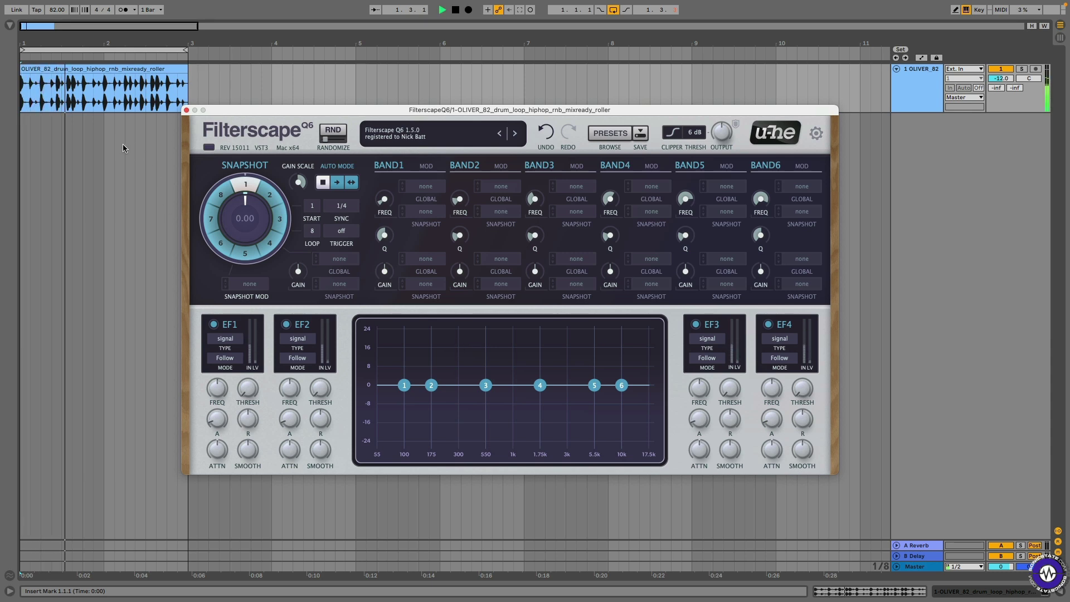
{"action": "key", "text": "space"}
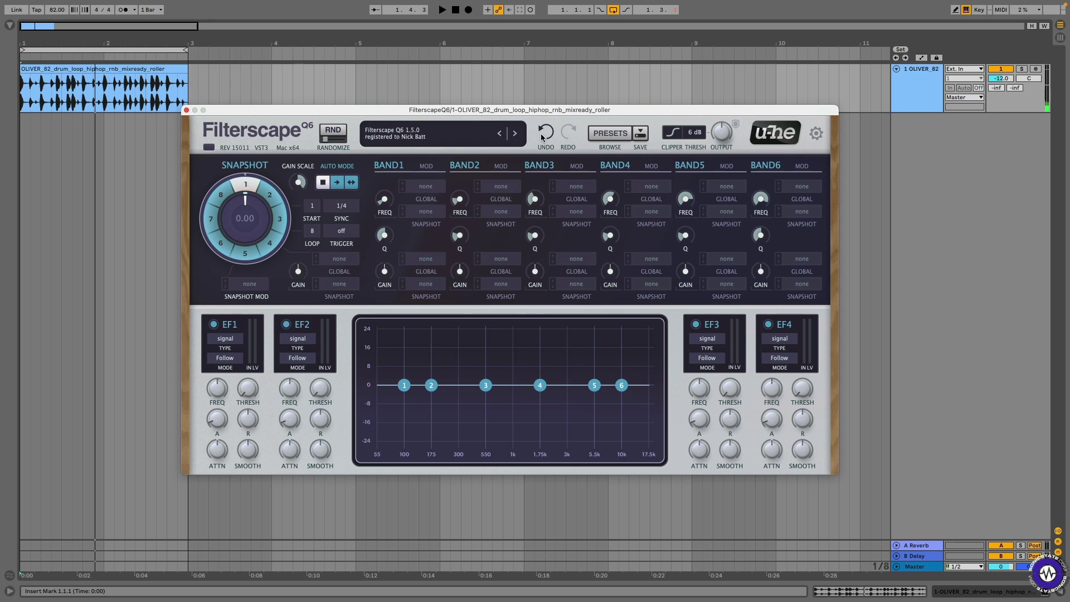
{"action": "left_click", "coordinate": [613, 135]}
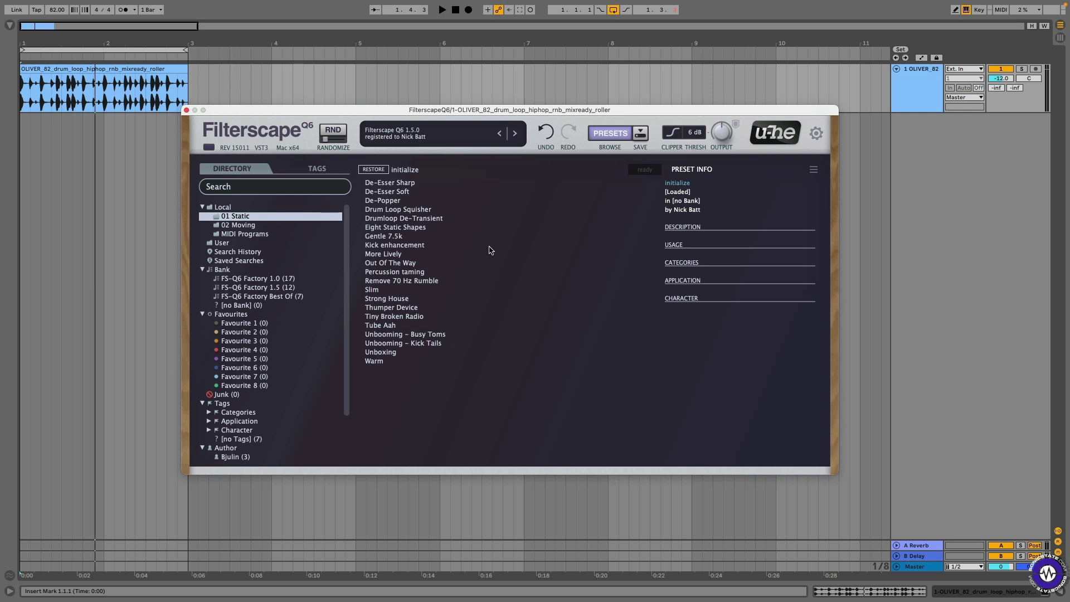
Play the drum loop through De-Esser Sharp, De-Esser Soft, De-Popper, Drum Loop Squisher and Drumloop De-Transient
{"action": "left_click", "coordinate": [395, 184]}
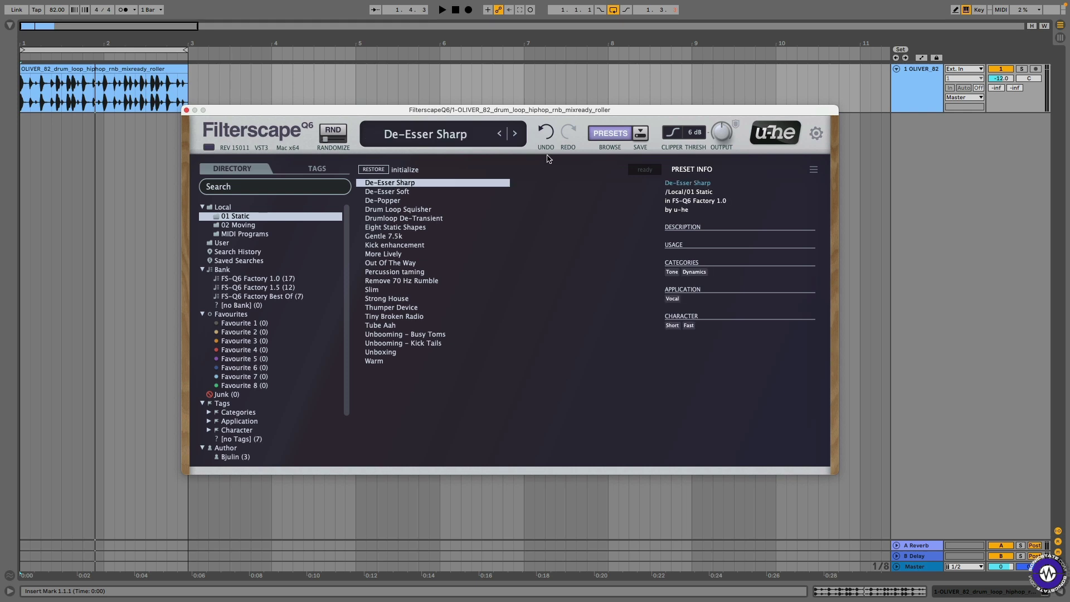
{"action": "left_click", "coordinate": [593, 135]}
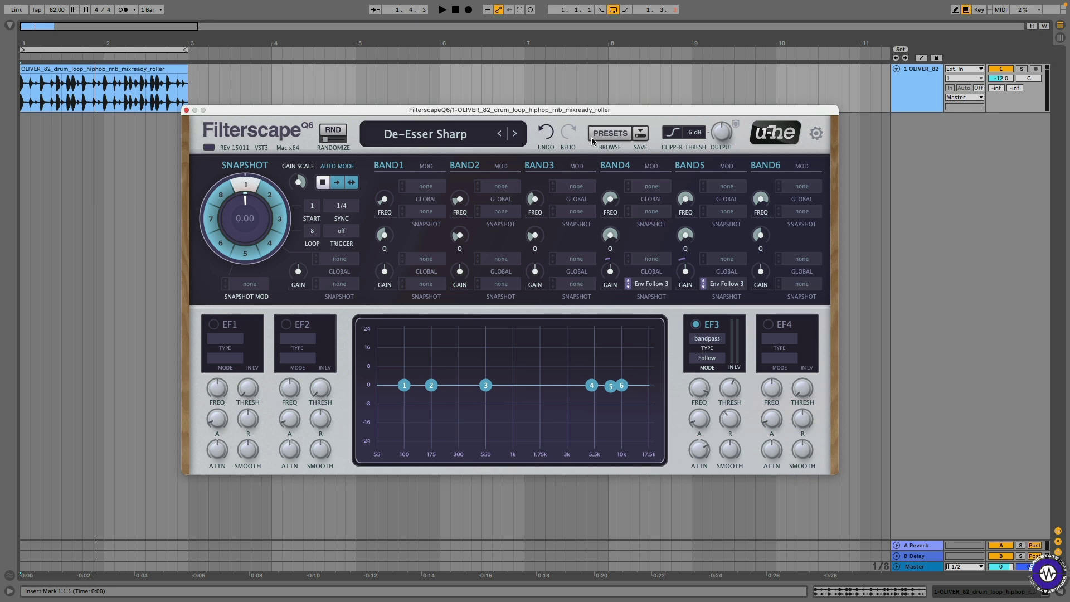
{"action": "key", "text": "space"}
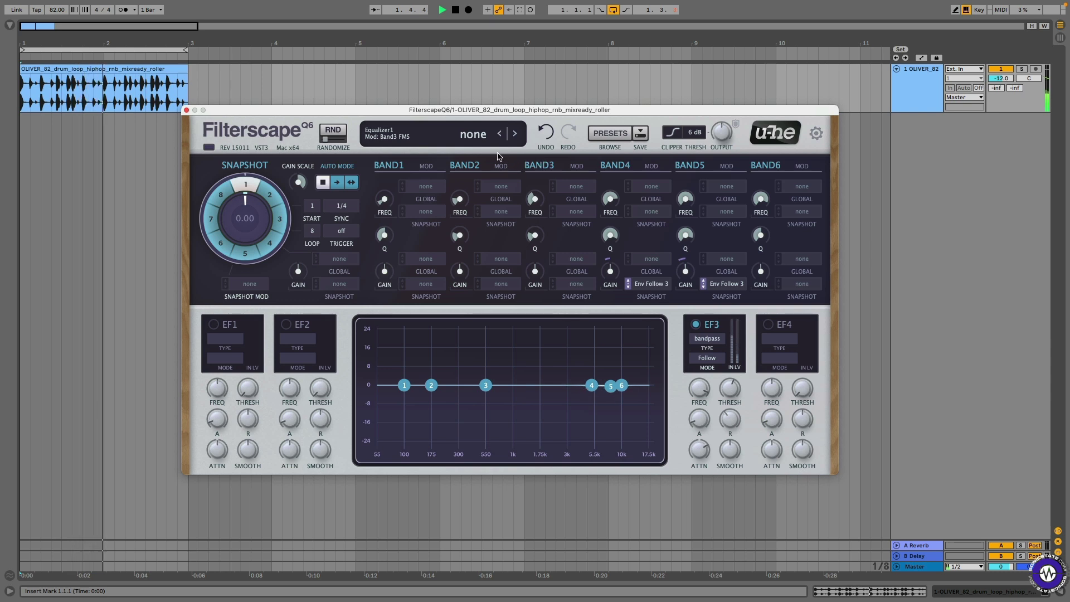
{"action": "left_click", "coordinate": [603, 135]}
{"action": "left_click", "coordinate": [399, 192]}
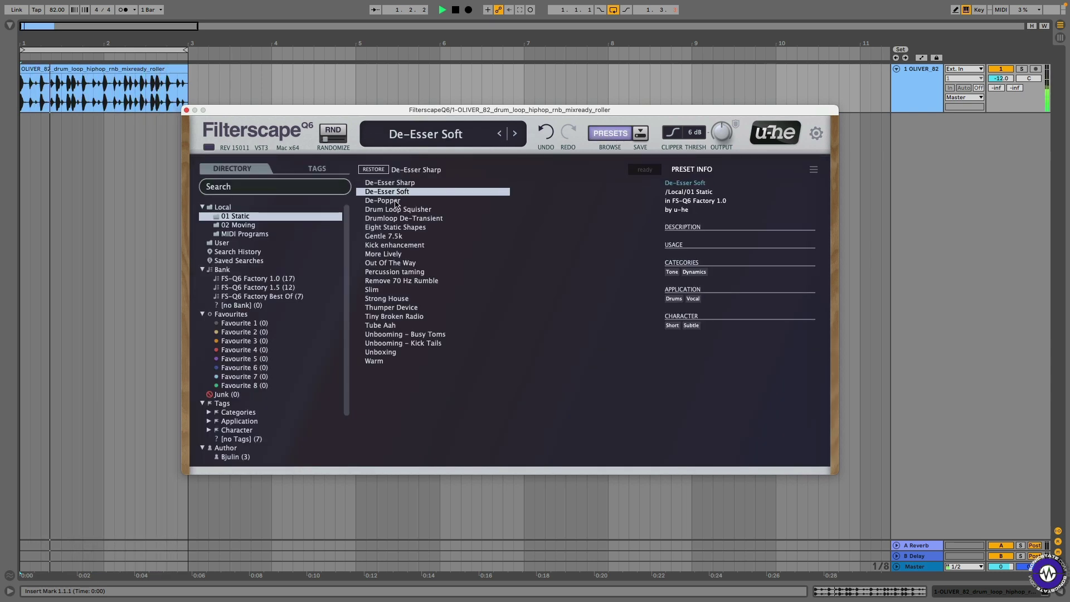
{"action": "left_click", "coordinate": [398, 203]}
{"action": "left_click", "coordinate": [398, 210]}
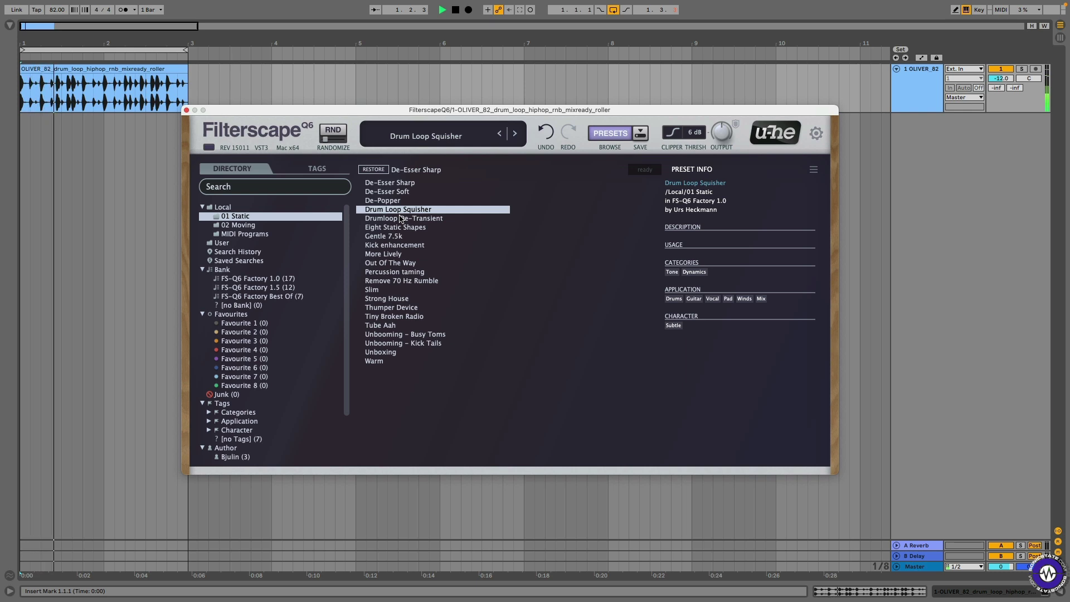
{"action": "left_click", "coordinate": [399, 219]}
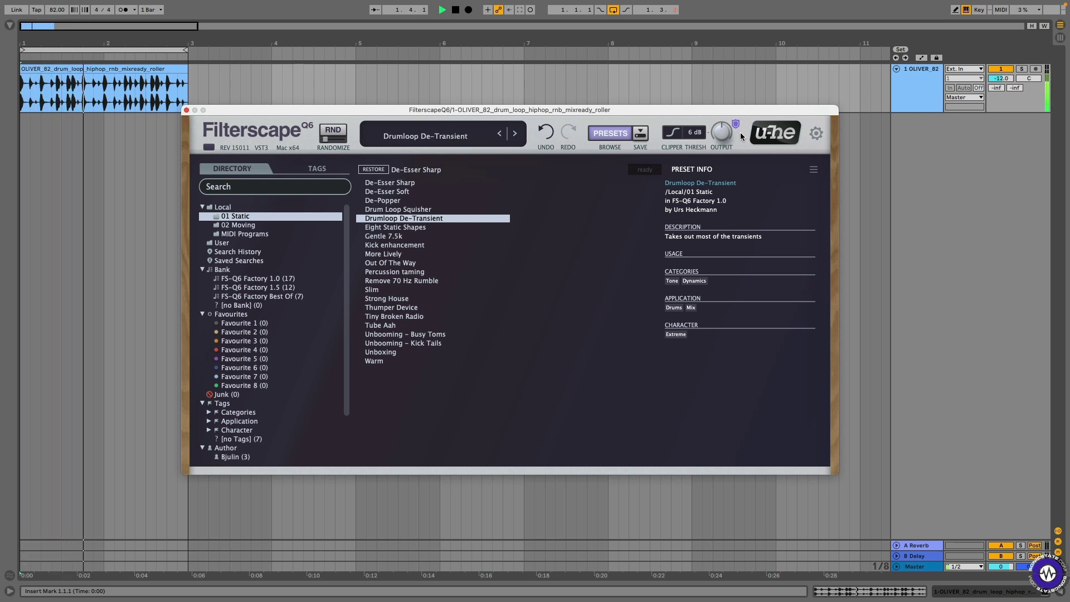
Try Eight Static Shapes, Gentle 7.5k, Kick enhancement and More Lively, then settle on Thumper Device in the main EQ panel
{"action": "key", "text": "space"}
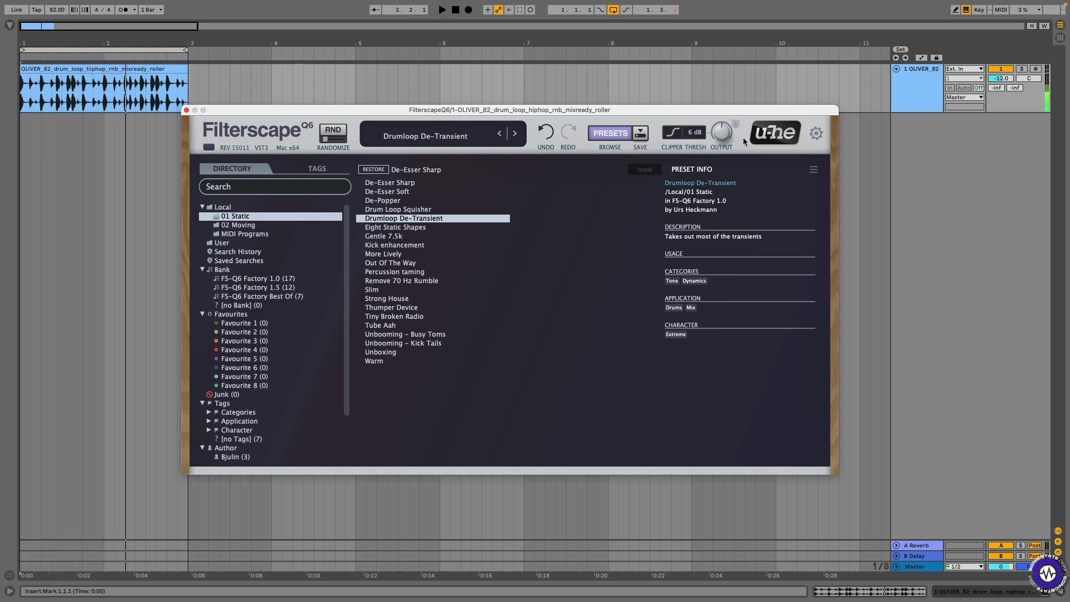
{"action": "left_click", "coordinate": [399, 228]}
{"action": "key", "text": "space"}
{"action": "left_click", "coordinate": [392, 235]}
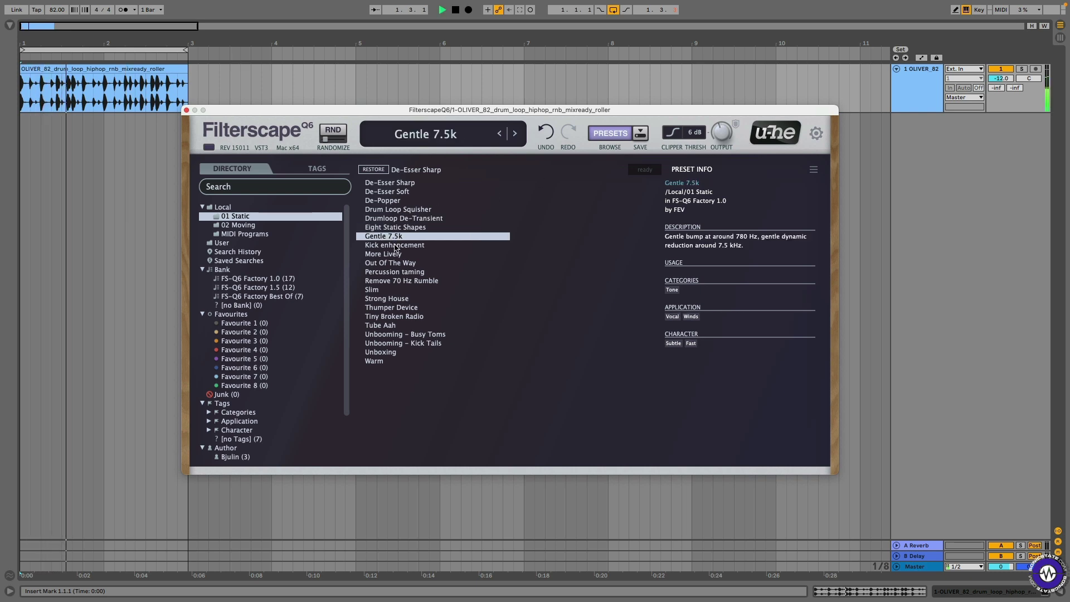
{"action": "left_click", "coordinate": [391, 245]}
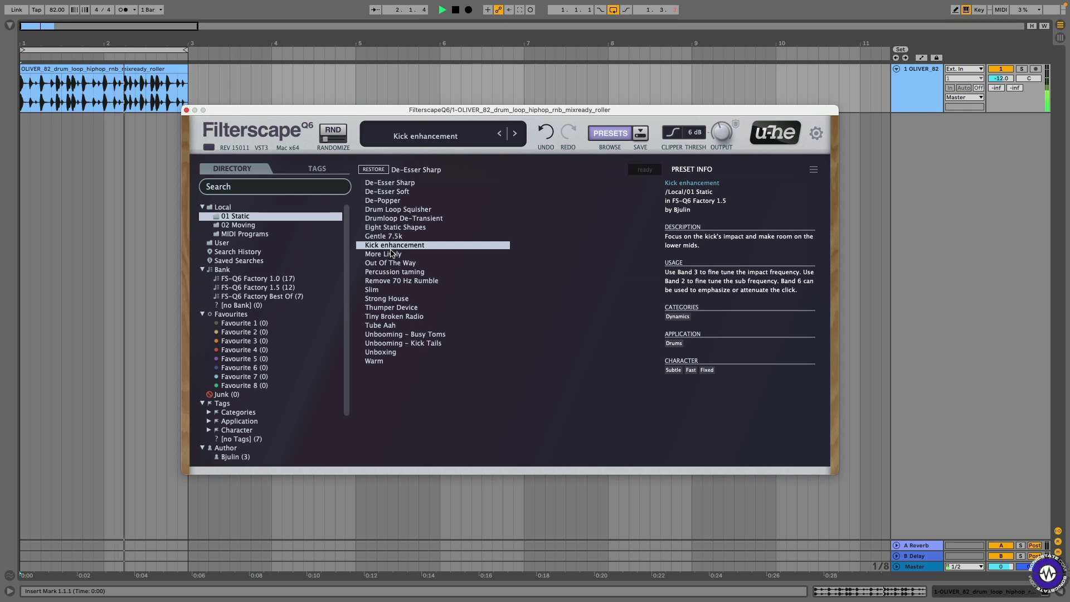
{"action": "left_click", "coordinate": [392, 255]}
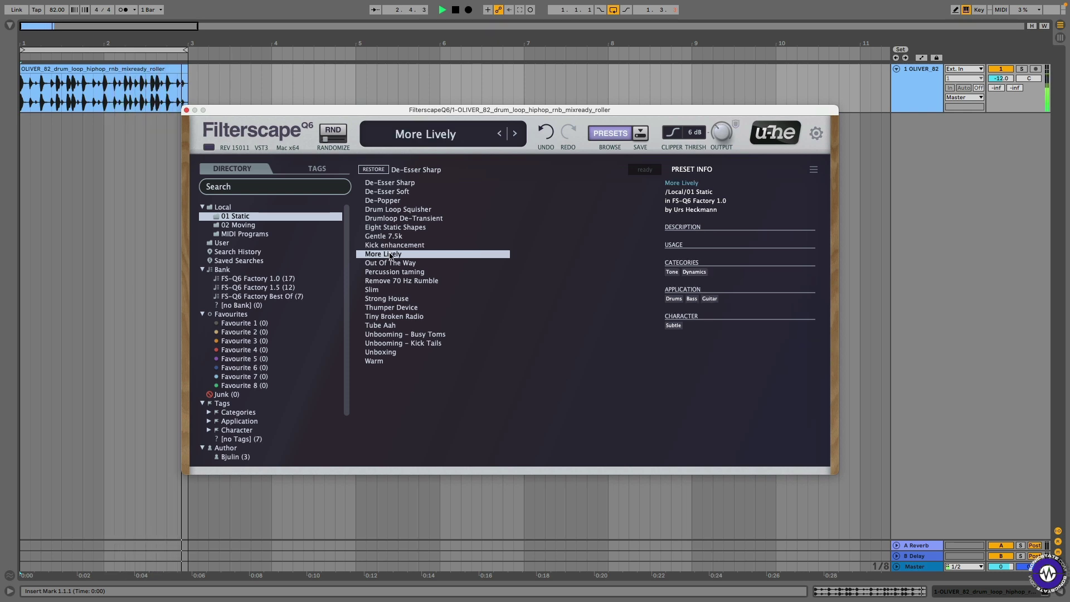
{"action": "left_click", "coordinate": [393, 309]}
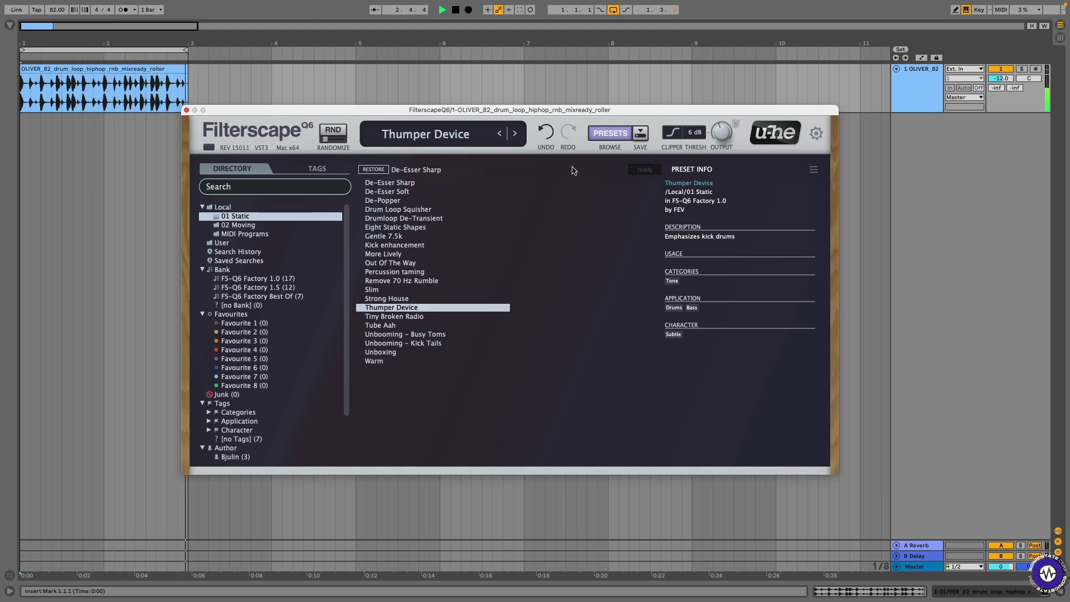
{"action": "left_click", "coordinate": [600, 149]}
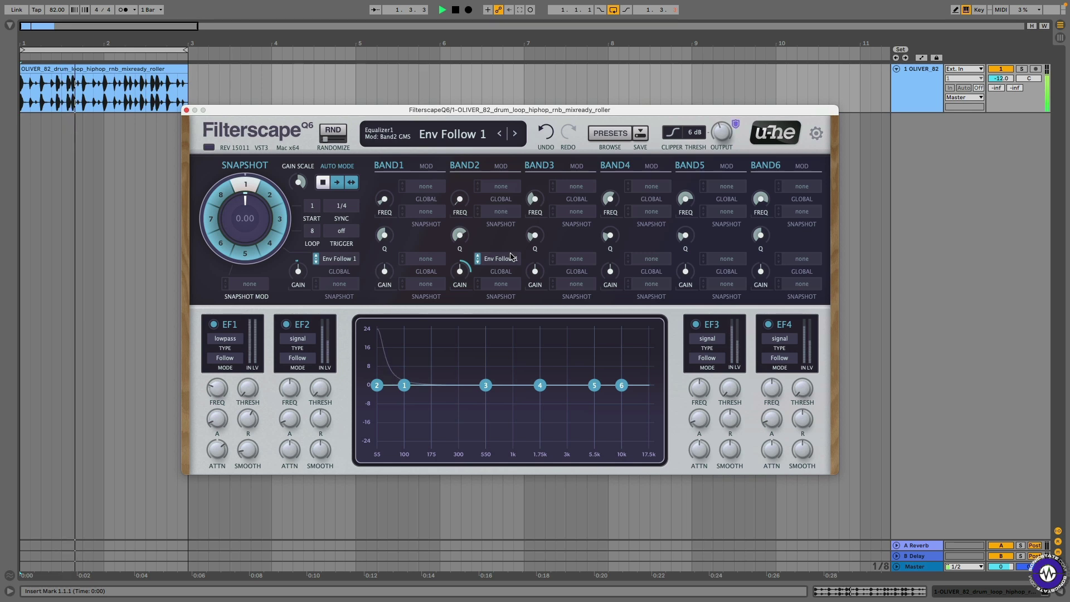
Hear the loop through Thumper Device, then load Tiny Broken Radio and view its EQ curve
{"action": "key", "text": "space"}
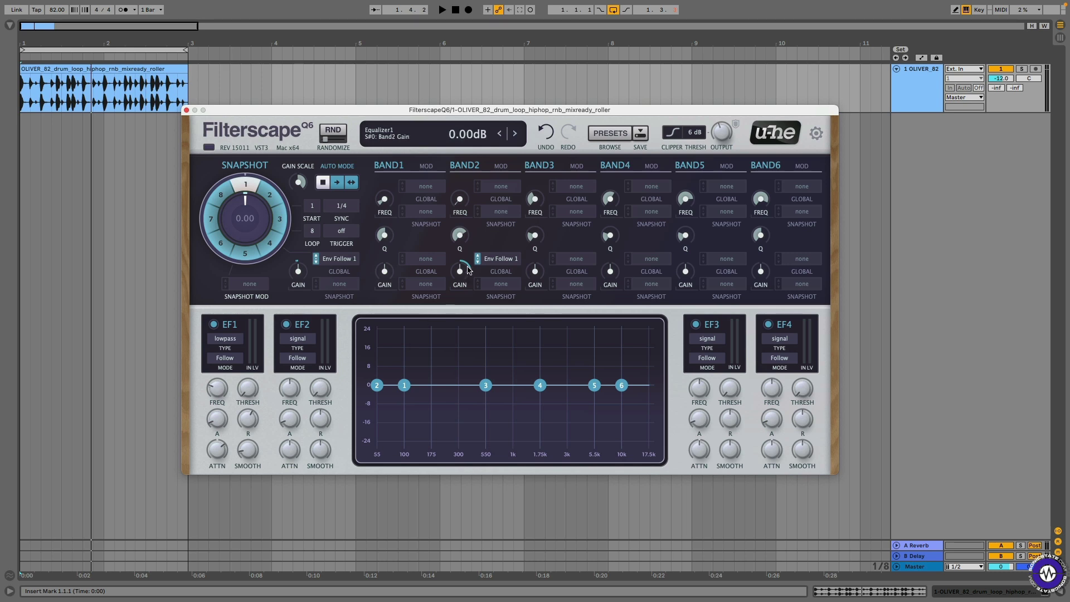
{"action": "key", "text": "space"}
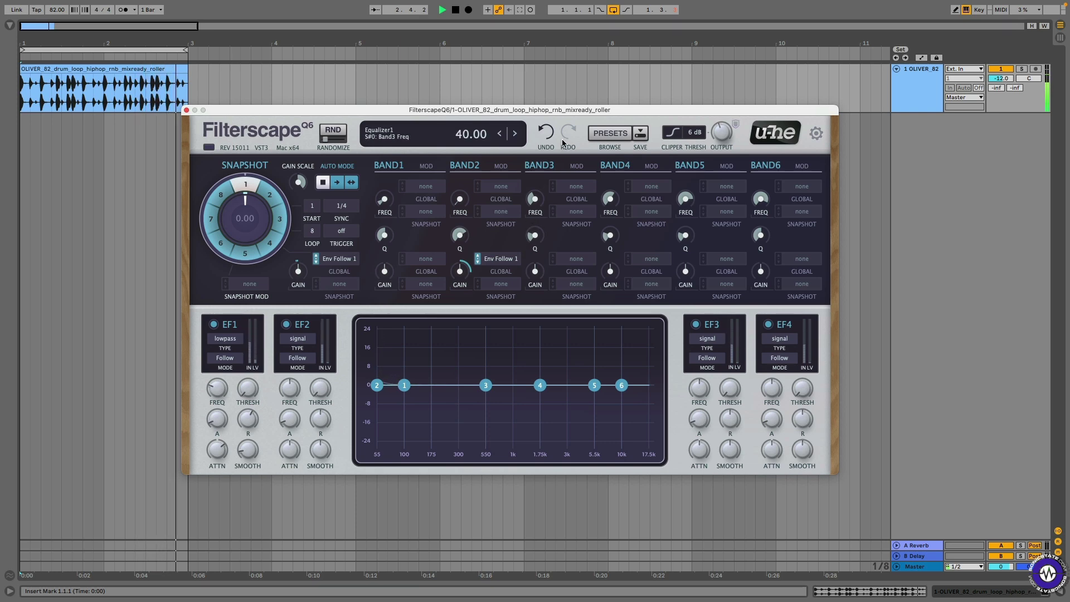
{"action": "key", "text": "space"}
{"action": "left_click", "coordinate": [596, 133]}
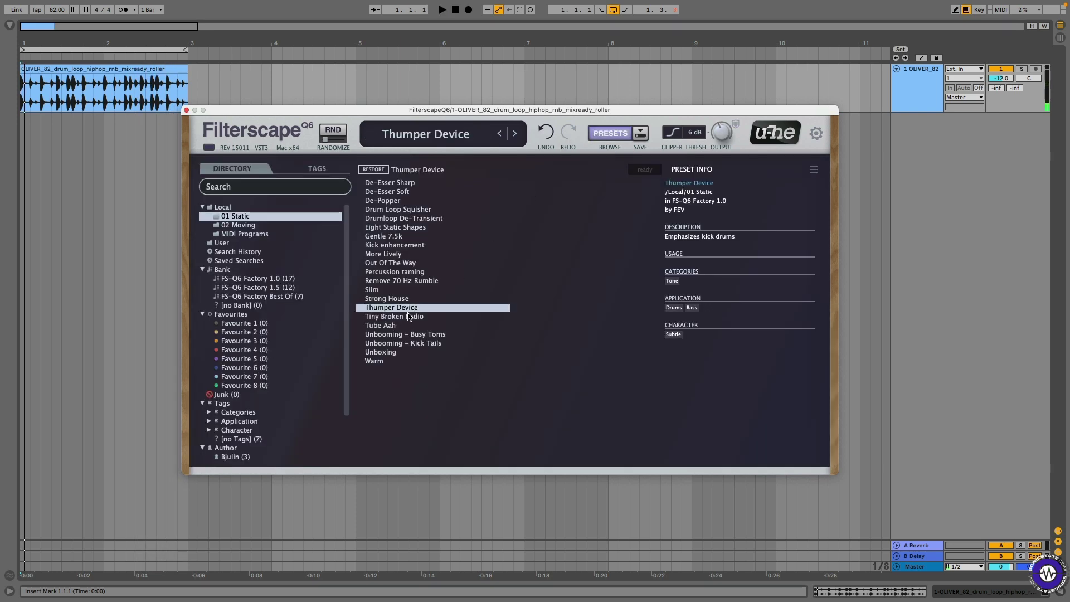
{"action": "left_click", "coordinate": [410, 317]}
{"action": "key", "text": "space"}
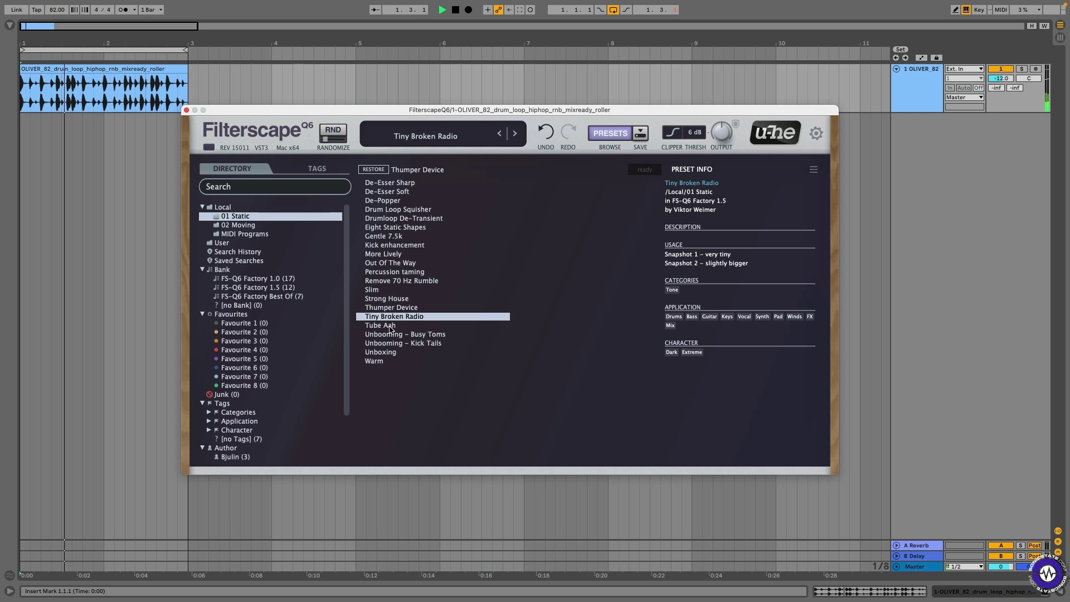
{"action": "left_click", "coordinate": [609, 137]}
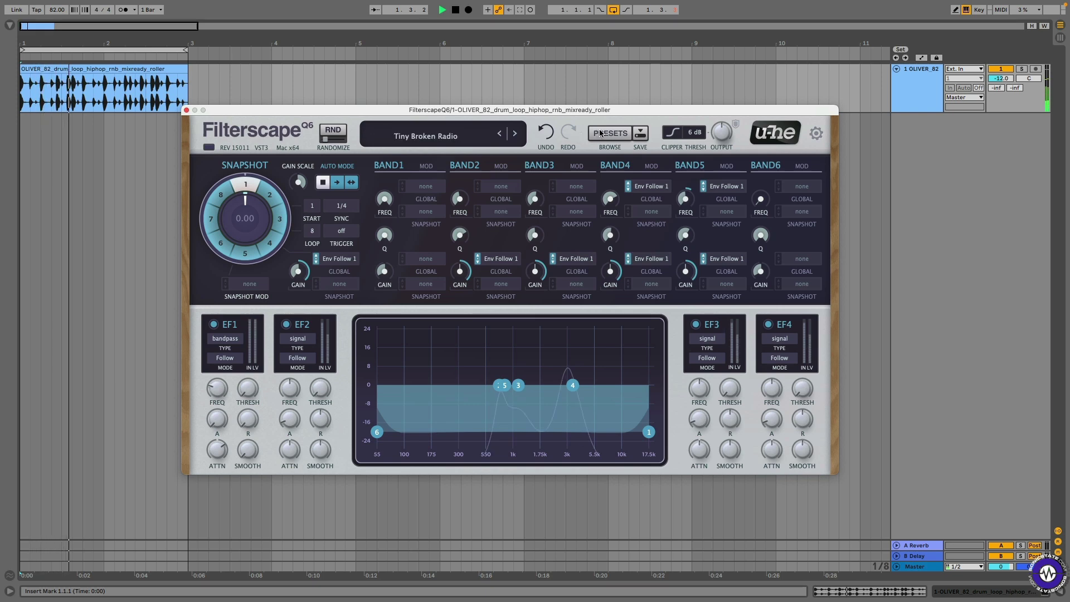
Try Tube Aah, both Unbooming presets and Unboxing, end on Warm, then list the 02 Moving presets
{"action": "left_click", "coordinate": [600, 134]}
{"action": "left_click", "coordinate": [396, 326]}
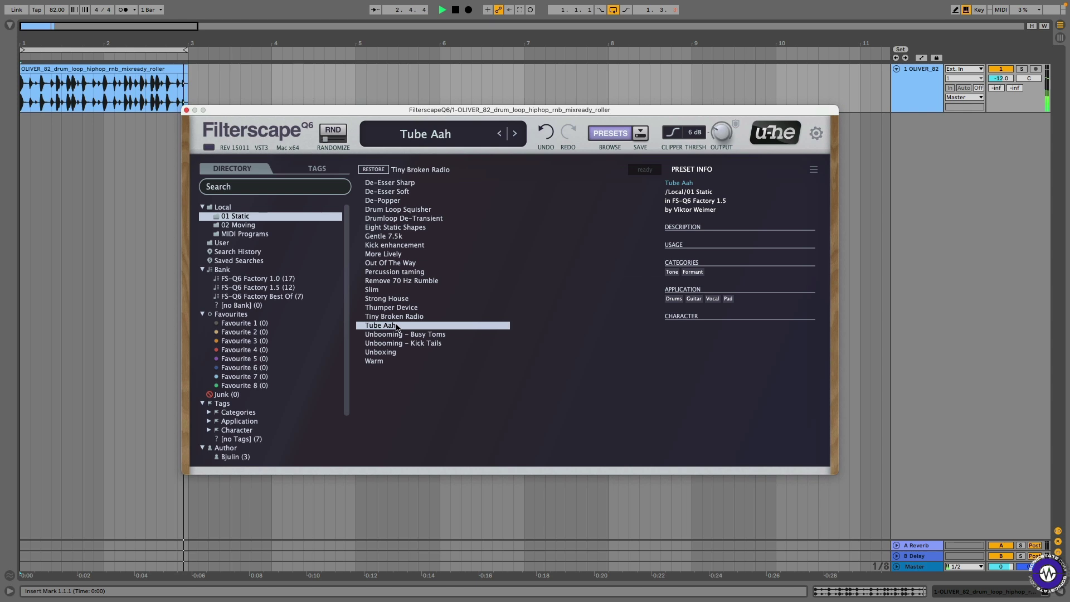
{"action": "left_click", "coordinate": [393, 334]}
{"action": "left_click", "coordinate": [388, 344]}
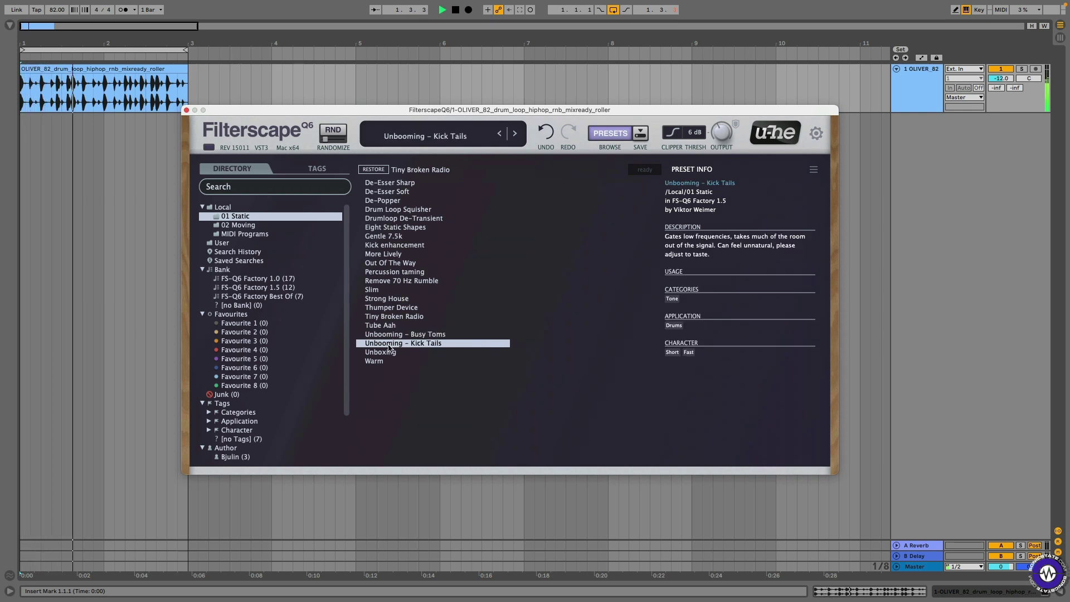
{"action": "left_click", "coordinate": [383, 352]}
{"action": "left_click", "coordinate": [374, 361]}
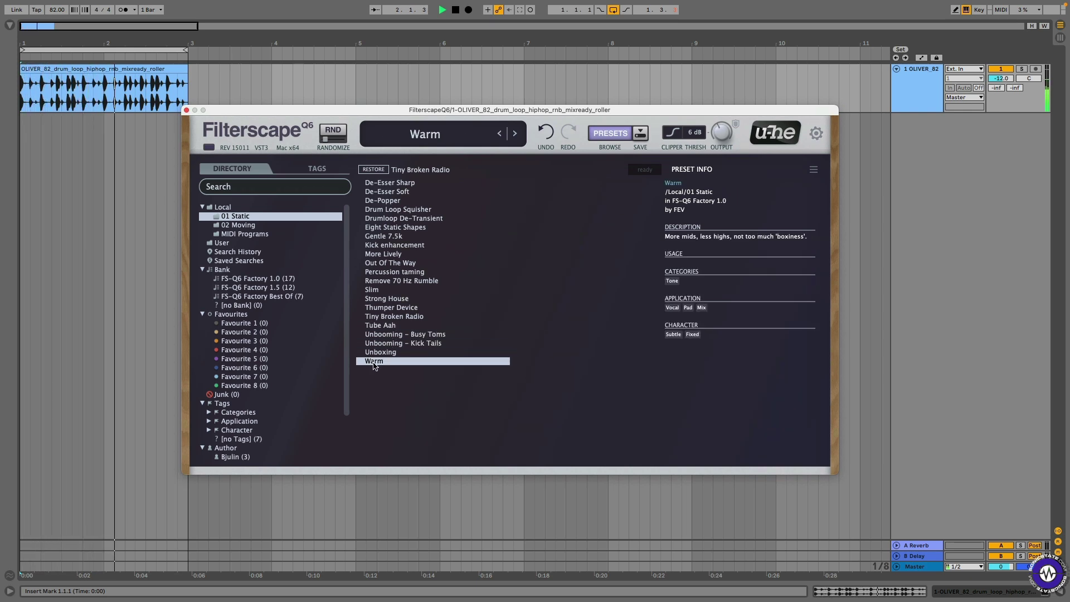
{"action": "left_click", "coordinate": [238, 225]}
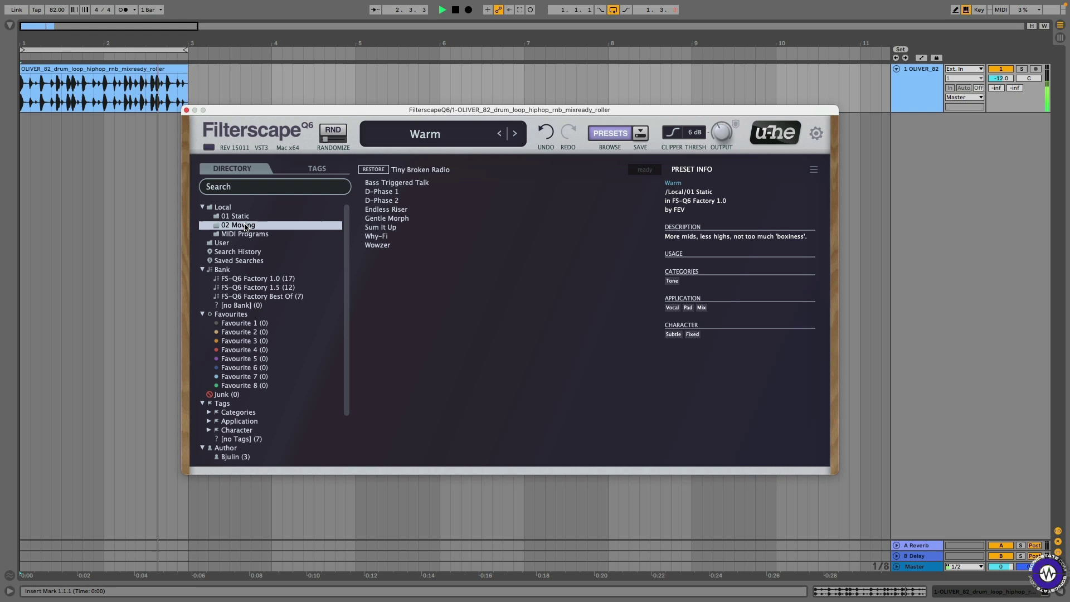
Load Bass Triggered Talk, then try D-Phase 1, D-Phase 2 and Endless Riser, returning to D-Phase 2
{"action": "left_click", "coordinate": [397, 183]}
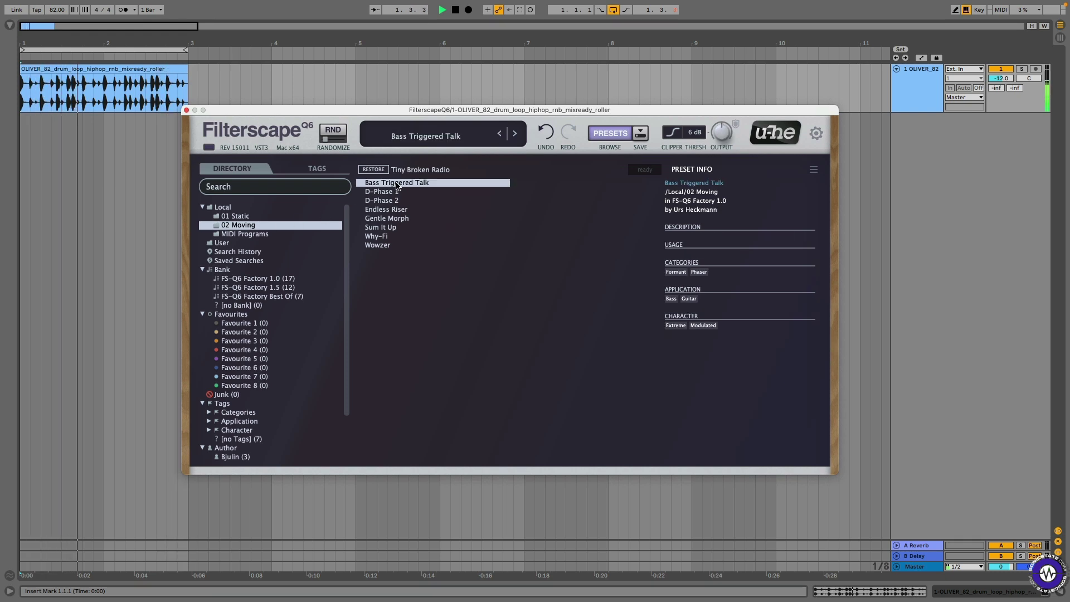
{"action": "left_click", "coordinate": [609, 133]}
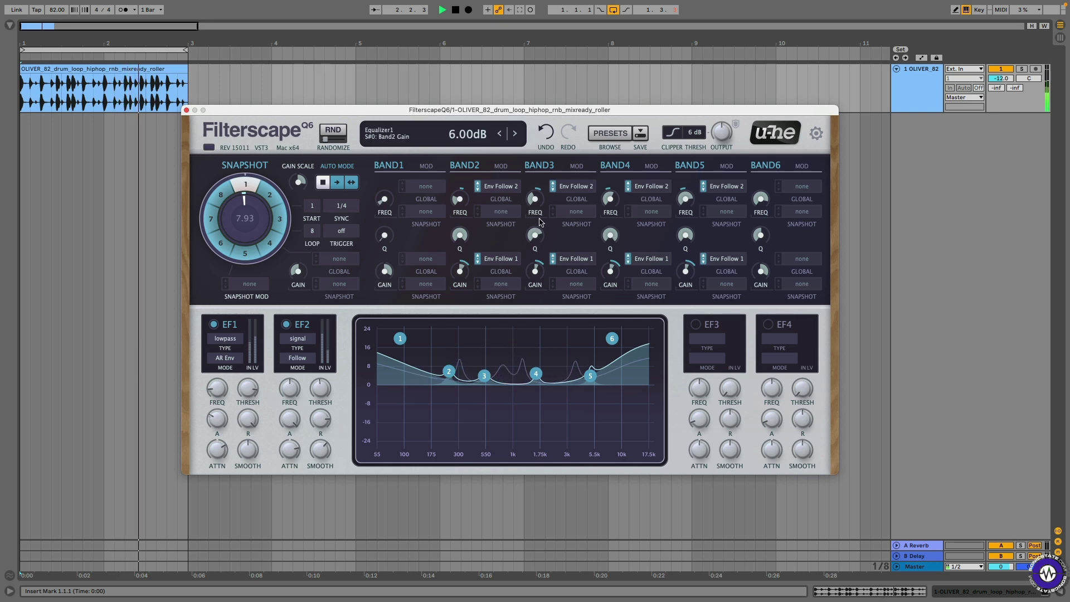
{"action": "left_click", "coordinate": [609, 133]}
{"action": "left_click", "coordinate": [401, 192]}
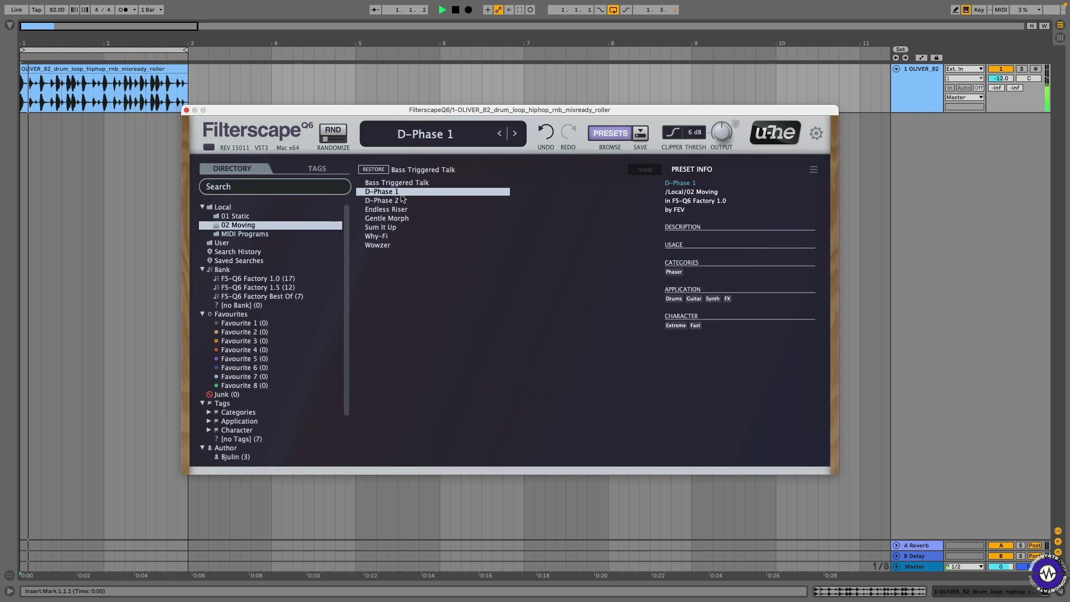
{"action": "left_click", "coordinate": [399, 201]}
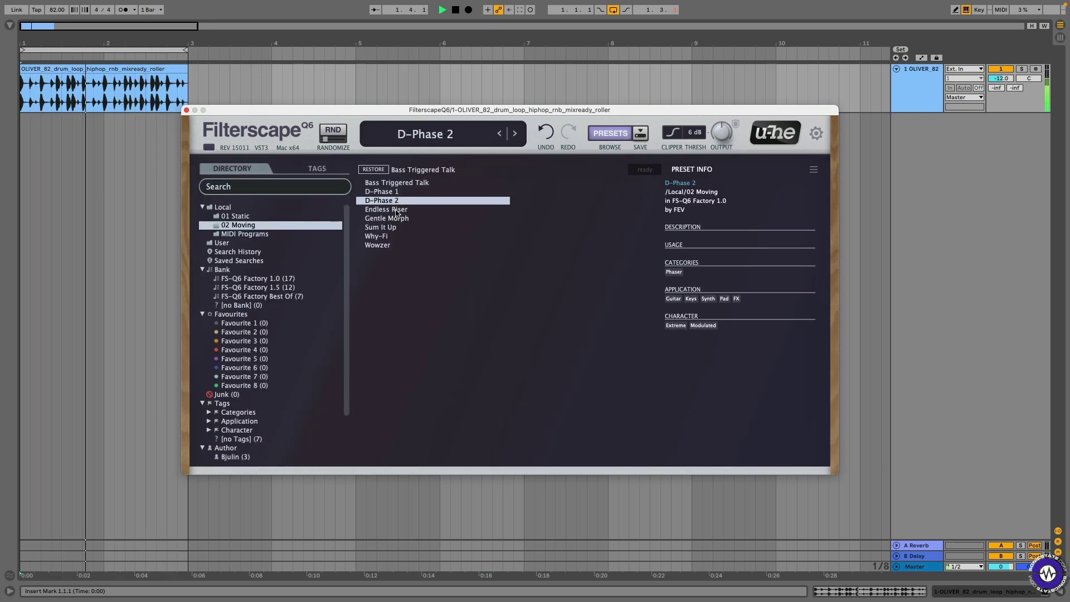
{"action": "left_click", "coordinate": [397, 211]}
{"action": "left_click", "coordinate": [397, 201]}
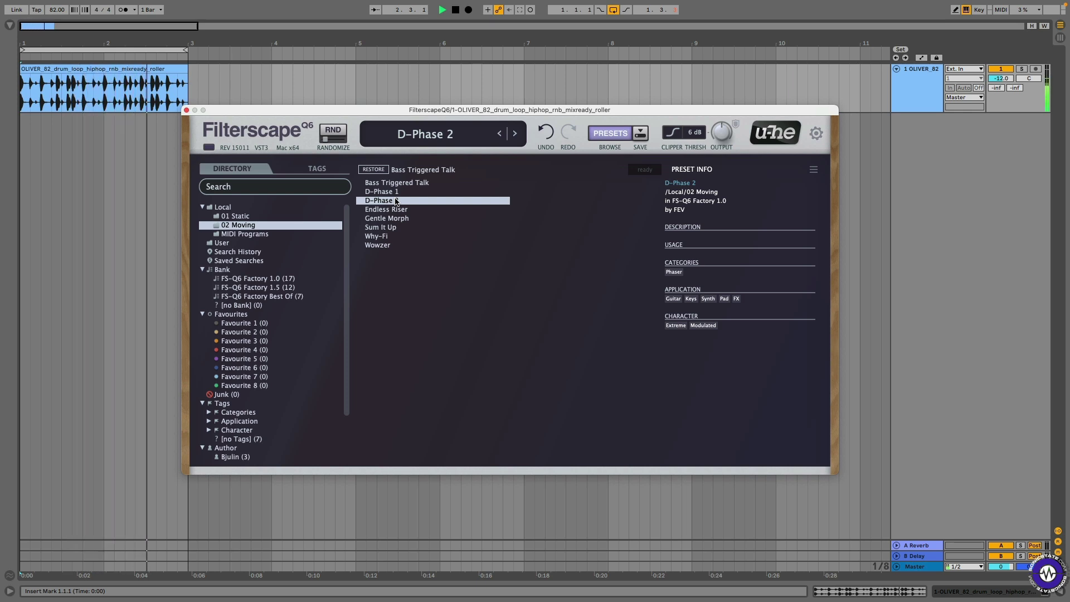
Try Endless Riser, Gentle Morph, Sum It Up and Why-Fi, settling on Wowzer in the editor
{"action": "left_click", "coordinate": [393, 210]}
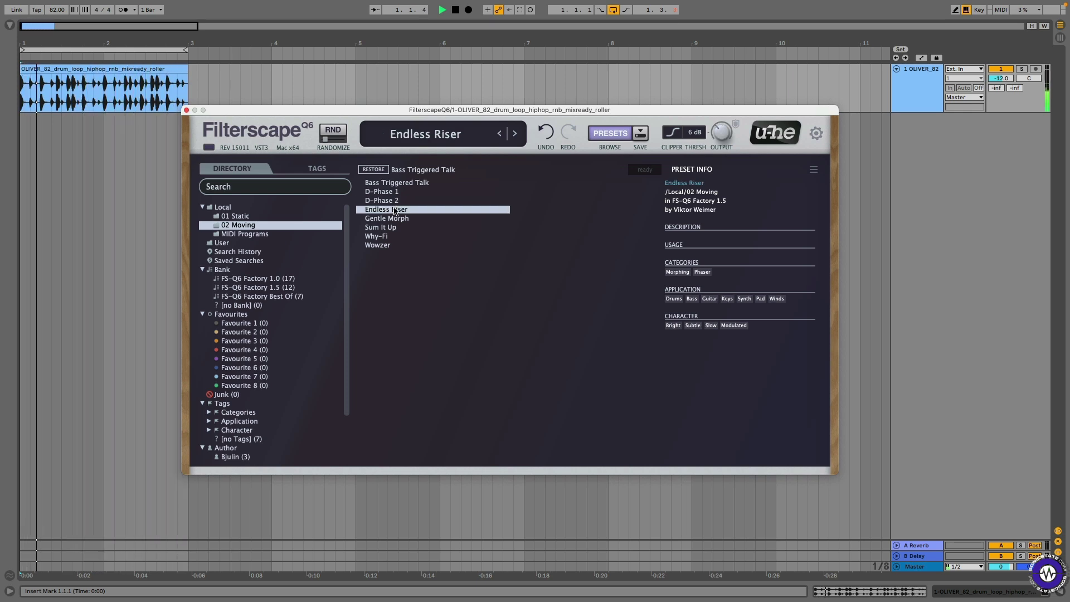
{"action": "left_click", "coordinate": [393, 218]}
{"action": "left_click", "coordinate": [390, 228]}
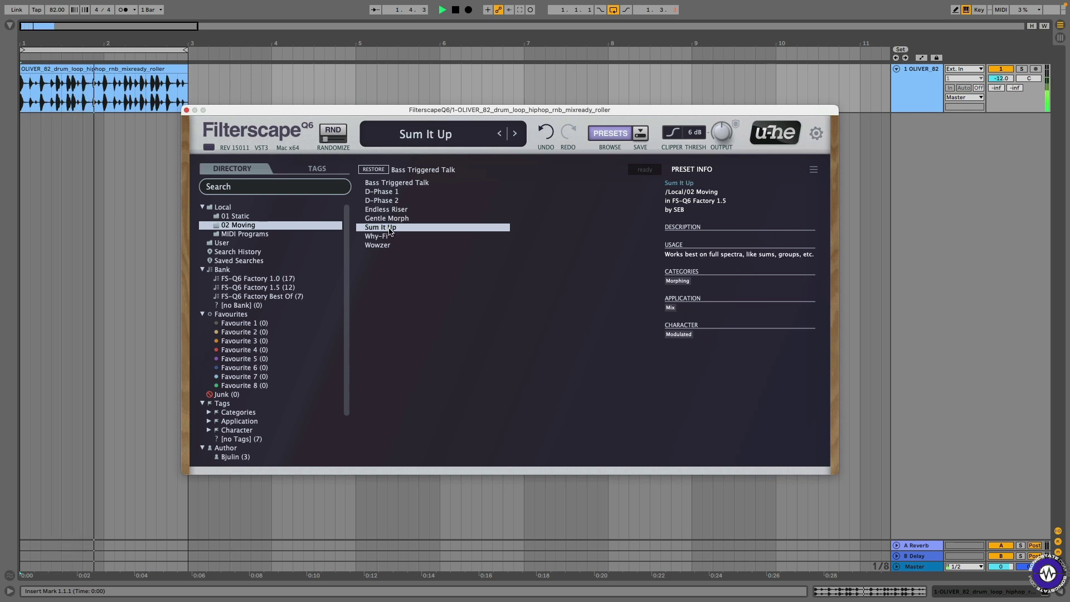
{"action": "left_click", "coordinate": [384, 236]}
{"action": "left_click", "coordinate": [382, 245]}
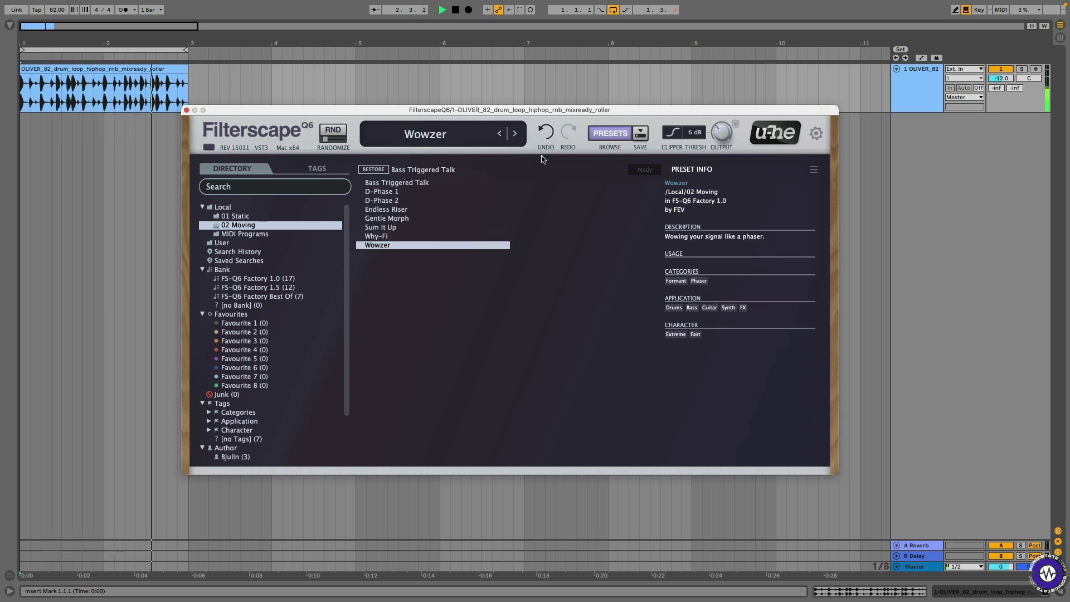
{"action": "left_click", "coordinate": [610, 134]}
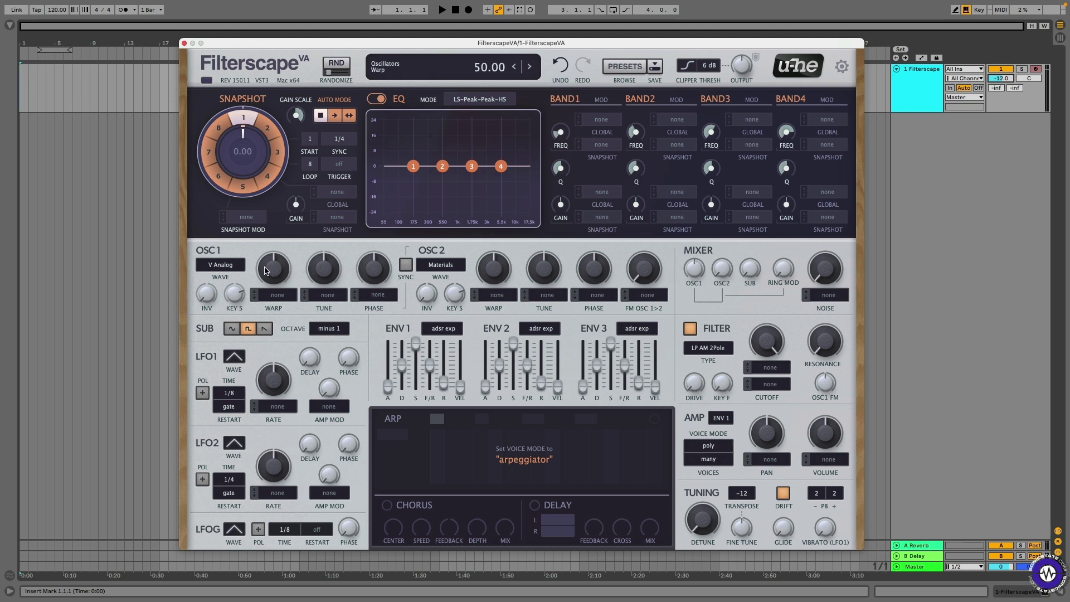
Raise oscillator 1's warp and try Glassy (warp near 46) and Sine Stacks before choosing Odd Peak
{"action": "mouse_move", "coordinate": [266, 272]}
{"action": "left_mouse_down"}
{"action": "mouse_move", "coordinate": [272, 210]}
{"action": "mouse_move", "coordinate": [260, 343]}
{"action": "mouse_move", "coordinate": [265, 219]}
{"action": "mouse_move", "coordinate": [268, 265]}
{"action": "left_mouse_up"}
{"action": "left_click", "coordinate": [220, 265]}
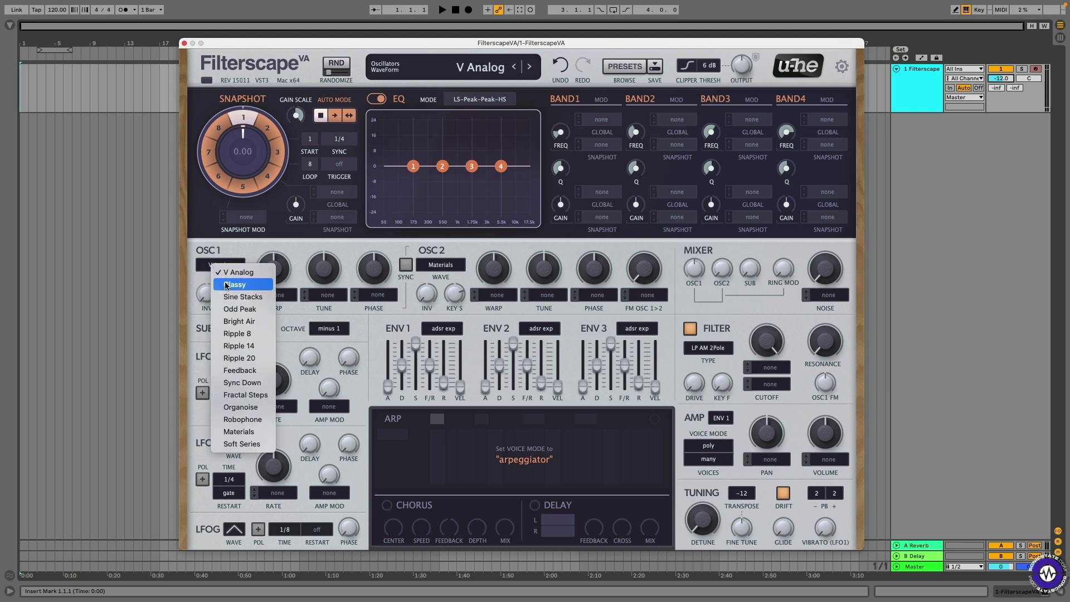
{"action": "left_click", "coordinate": [226, 285]}
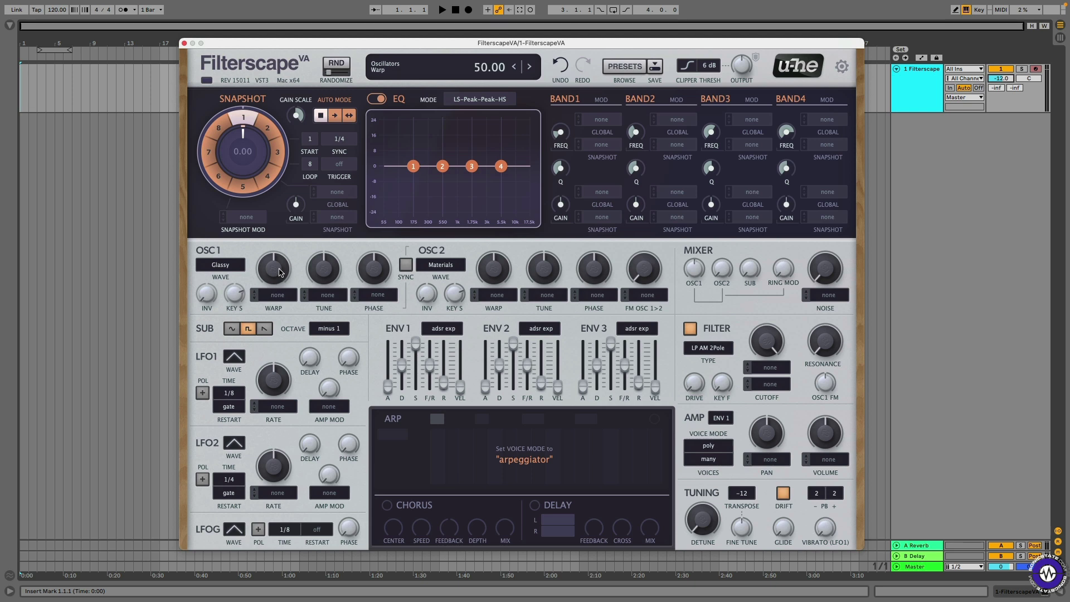
{"action": "mouse_move", "coordinate": [279, 270]}
{"action": "left_mouse_down"}
{"action": "mouse_move", "coordinate": [275, 196]}
{"action": "mouse_move", "coordinate": [277, 258]}
{"action": "mouse_move", "coordinate": [267, 252]}
{"action": "left_mouse_up"}
{"action": "left_click", "coordinate": [220, 265]}
{"action": "left_click", "coordinate": [225, 296]}
{"action": "left_click", "coordinate": [231, 266]}
{"action": "left_click", "coordinate": [261, 310]}
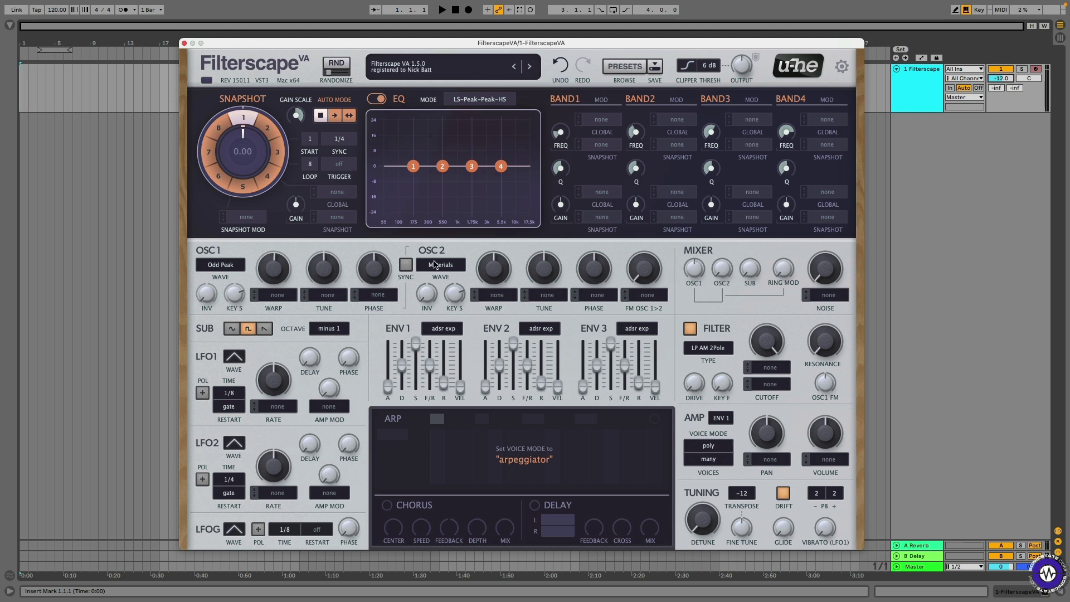
Try oscillator 2 hard sync, lower its warp to about 30, and retune oscillator 1 to -1.00
{"action": "left_click", "coordinate": [406, 266]}
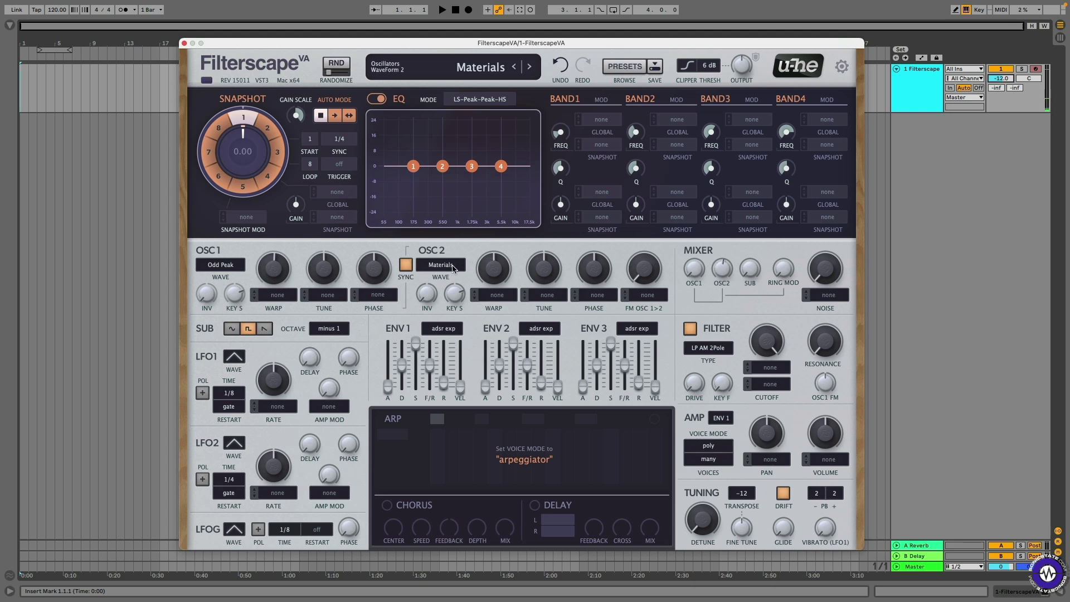
{"action": "left_click_drag", "start_coordinate": [484, 267], "coordinate": [477, 294]}
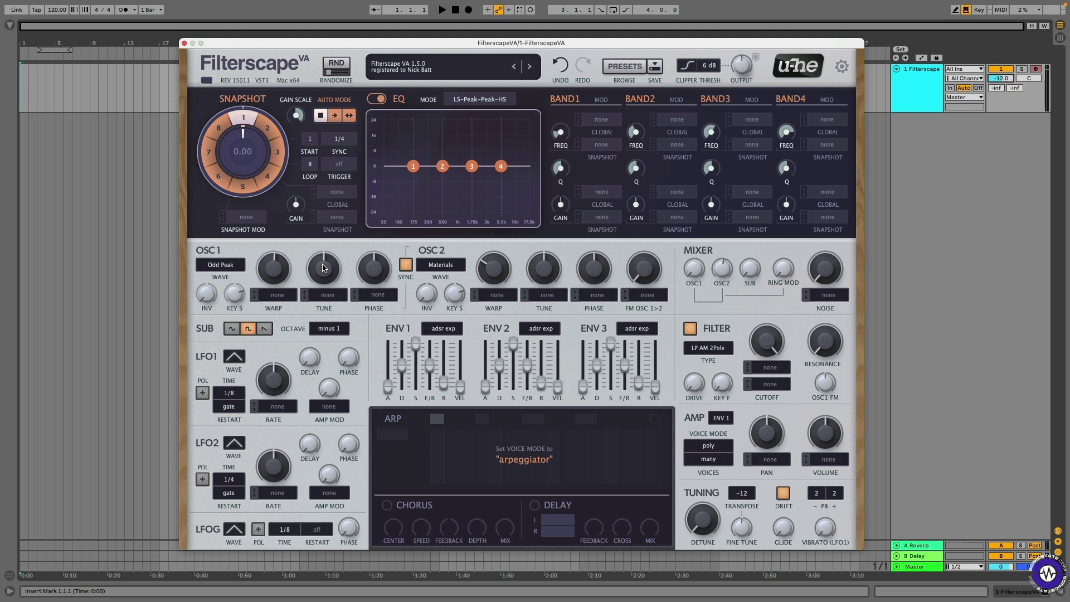
{"action": "mouse_move", "coordinate": [324, 267]}
{"action": "left_mouse_down"}
{"action": "mouse_move", "coordinate": [321, 201]}
{"action": "mouse_move", "coordinate": [335, 273]}
{"action": "mouse_move", "coordinate": [329, 262]}
{"action": "mouse_move", "coordinate": [317, 282]}
{"action": "mouse_move", "coordinate": [312, 209]}
{"action": "mouse_move", "coordinate": [324, 270]}
{"action": "left_mouse_up"}
{"action": "left_click", "coordinate": [406, 265]}
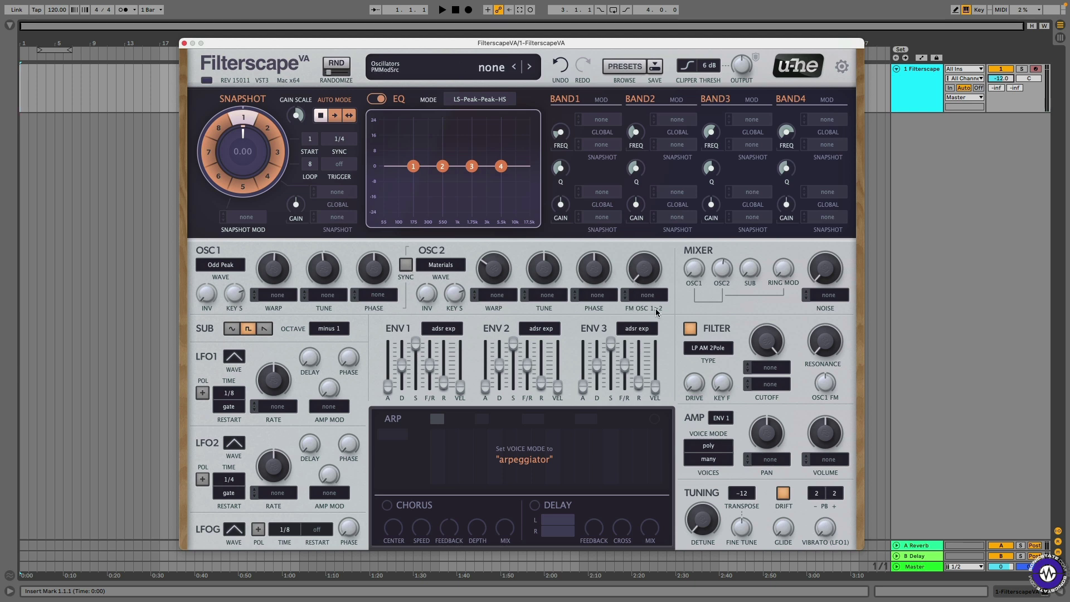
Add phase modulation from oscillator 1 to 2, detune oscillator 1 to -0.50, and set its warp to 16
{"action": "left_click_drag", "start_coordinate": [646, 272], "coordinate": [643, 221]}
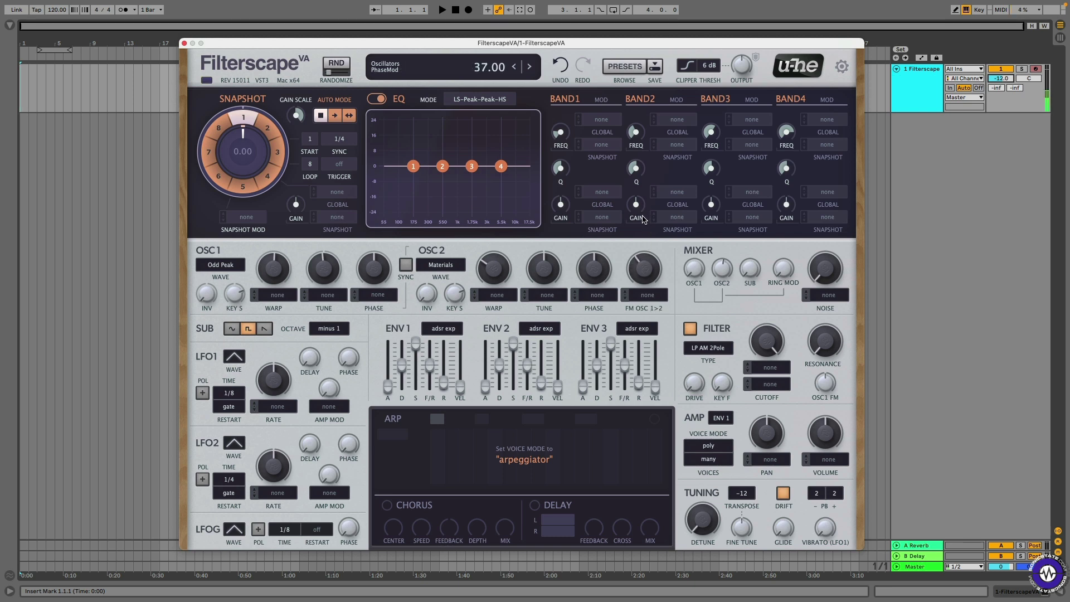
{"action": "double_click", "coordinate": [326, 272]}
{"action": "left_click_drag", "start_coordinate": [325, 270], "coordinate": [323, 271]}
{"action": "mouse_move", "coordinate": [493, 270]}
{"action": "left_mouse_down"}
{"action": "mouse_move", "coordinate": [483, 273]}
{"action": "mouse_move", "coordinate": [492, 234]}
{"action": "mouse_move", "coordinate": [488, 256]}
{"action": "left_mouse_up"}
{"action": "left_click_drag", "start_coordinate": [281, 274], "coordinate": [265, 228]}
Switch oscillator 1 to V Analog with warp 56, then set sub level 72 and ring modulation 66
{"action": "left_click", "coordinate": [220, 265]}
{"action": "left_click", "coordinate": [262, 269]}
{"action": "left_click_drag", "start_coordinate": [273, 273], "coordinate": [265, 315]}
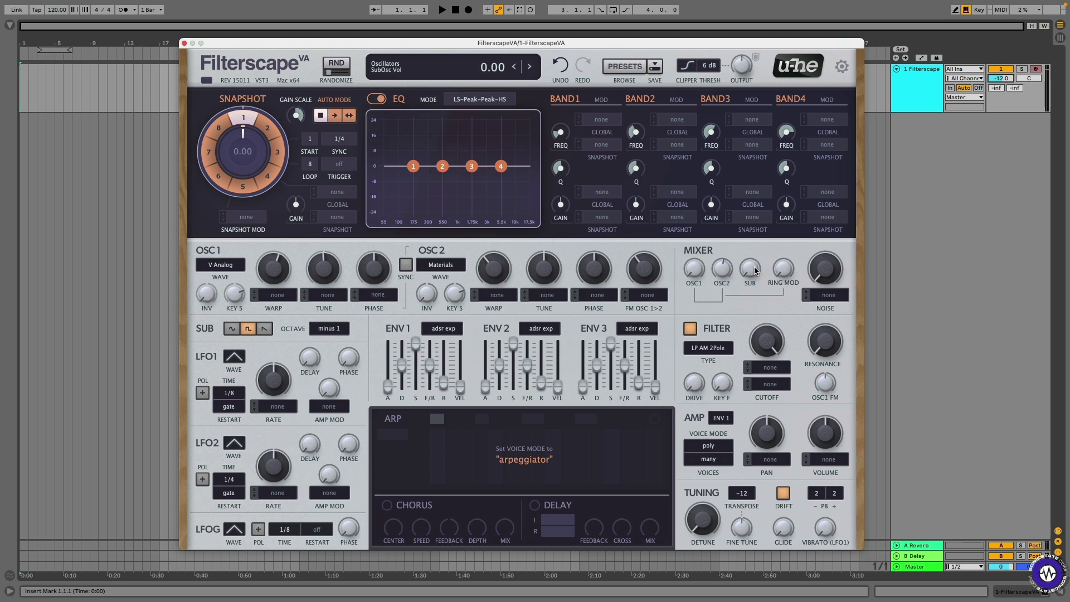
{"action": "left_click_drag", "start_coordinate": [754, 267], "coordinate": [743, 161]}
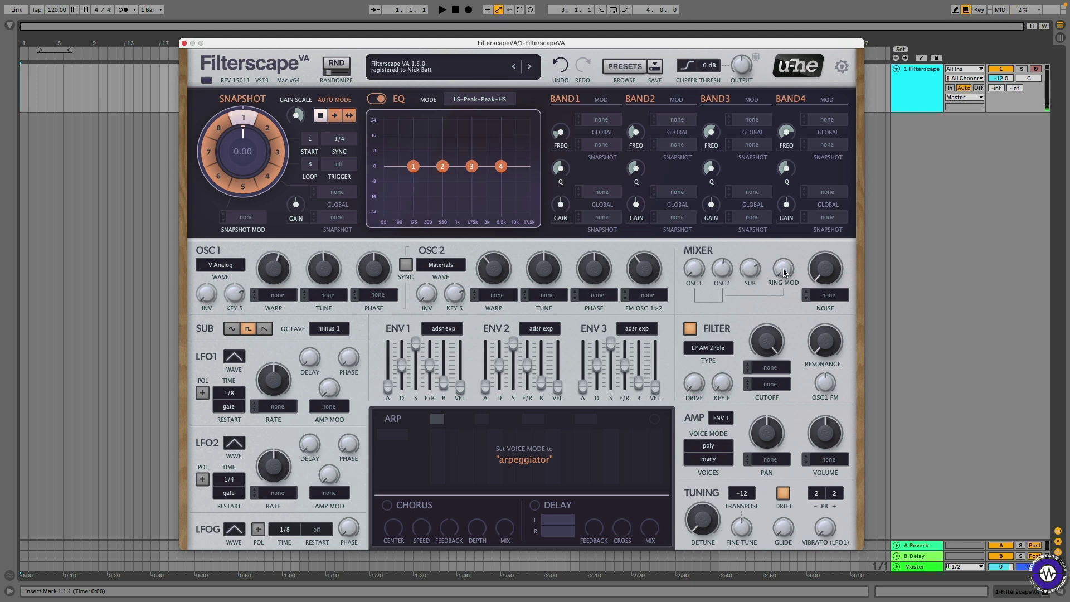
{"action": "left_click_drag", "start_coordinate": [784, 273], "coordinate": [768, 165]}
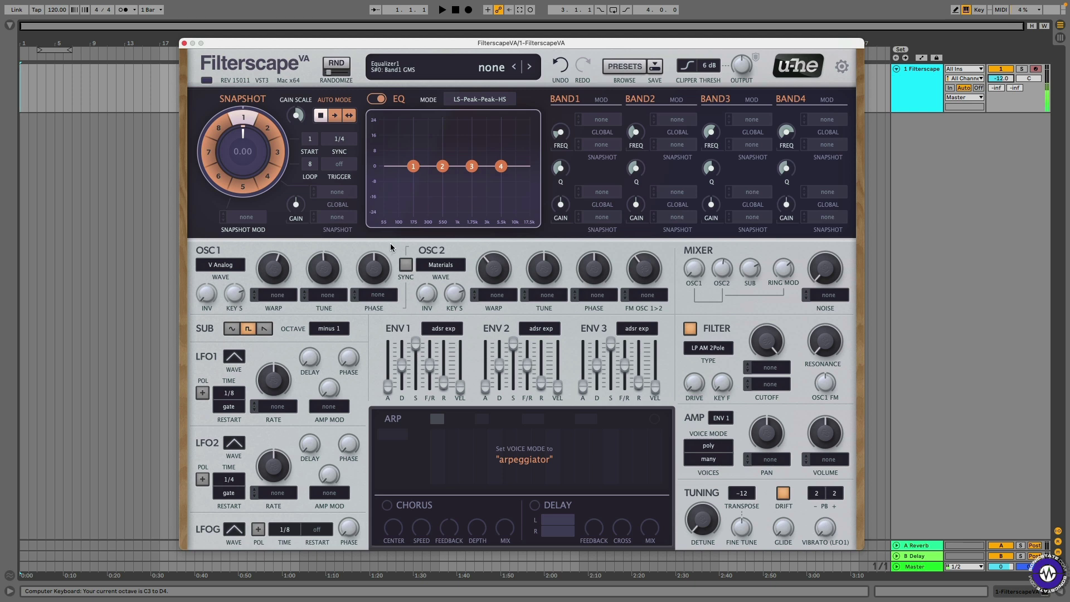
Set oscillator 2 to the V Analog waveform, leaving oscillator 1 on V Analog
{"action": "left_click", "coordinate": [233, 264]}
{"action": "left_click", "coordinate": [234, 264]}
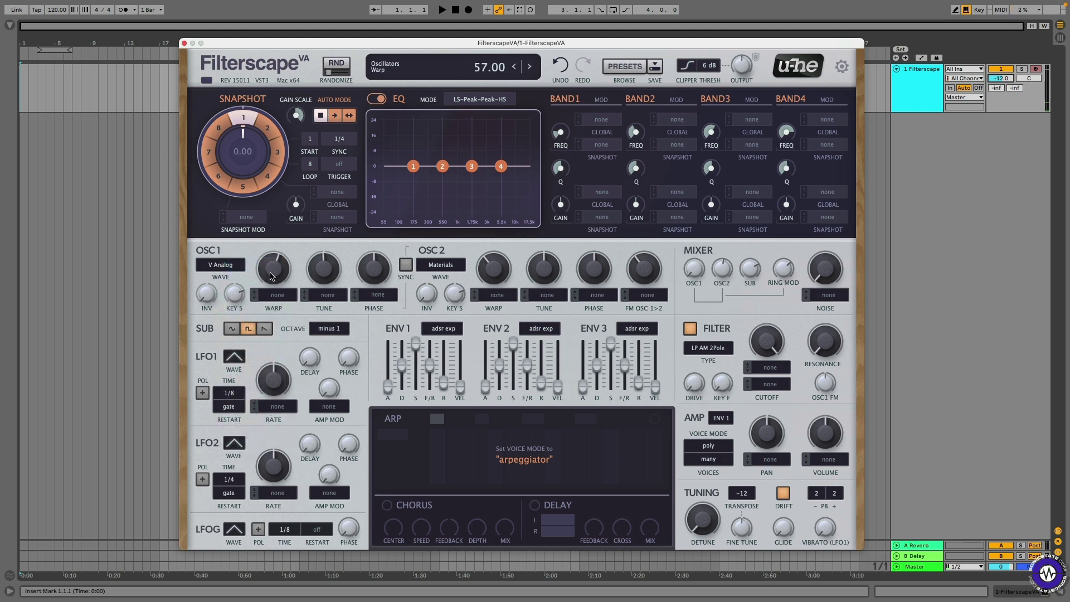
{"action": "left_click", "coordinate": [446, 265]}
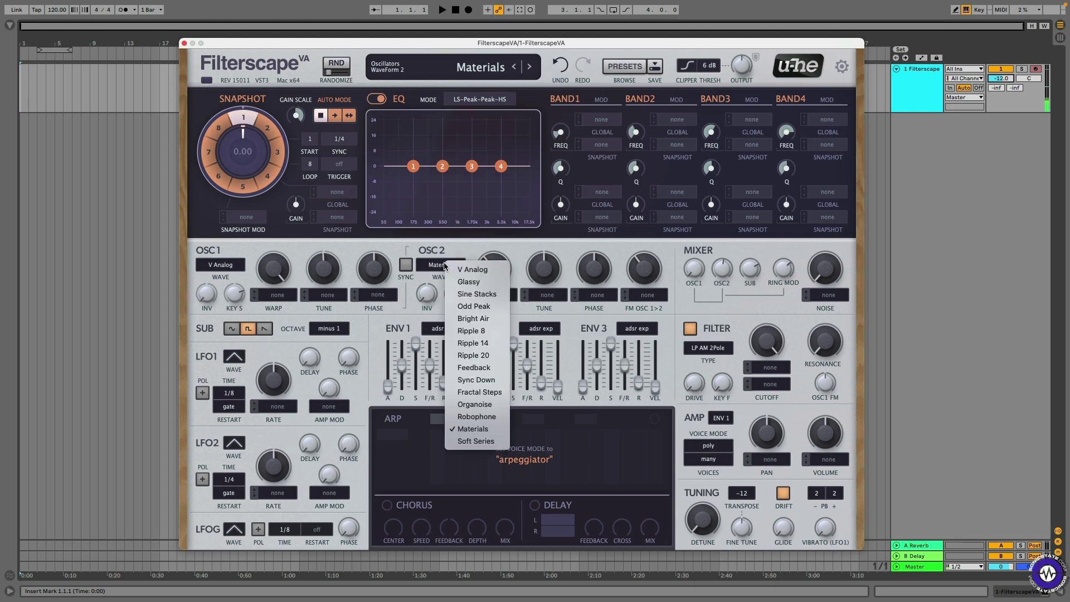
{"action": "left_click", "coordinate": [460, 270]}
Sweep ring modulation and set phase modulation to 58, then bring up the preset browser
{"action": "scroll", "coordinate": [504, 266], "scroll_direction": "down", "scroll_amount": 3}
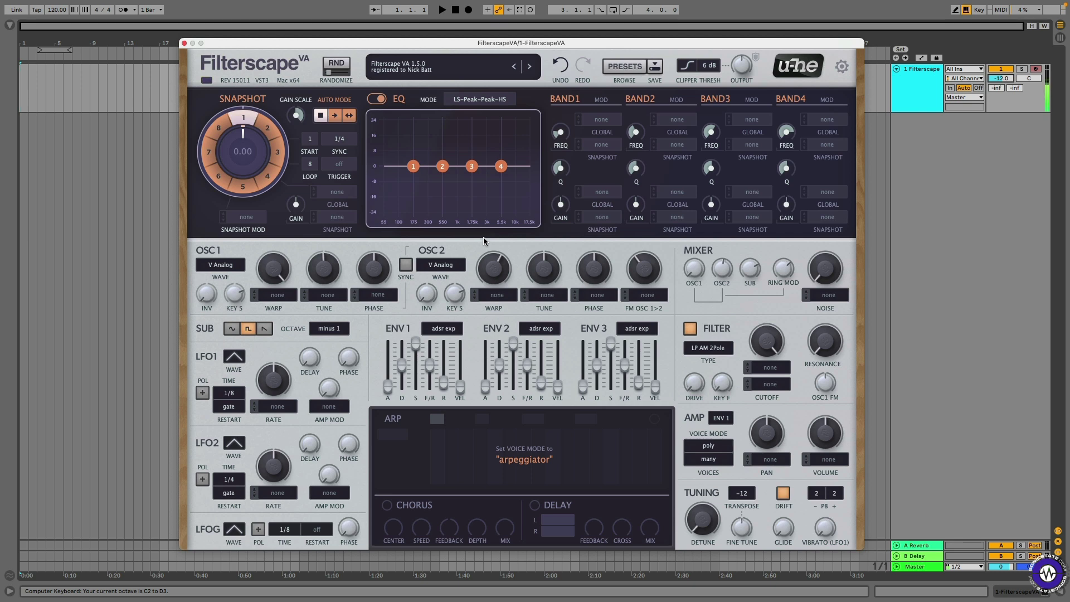
{"action": "mouse_move", "coordinate": [782, 272]}
{"action": "left_click_drag", "start_coordinate": [781, 272], "coordinate": [780, 244]}
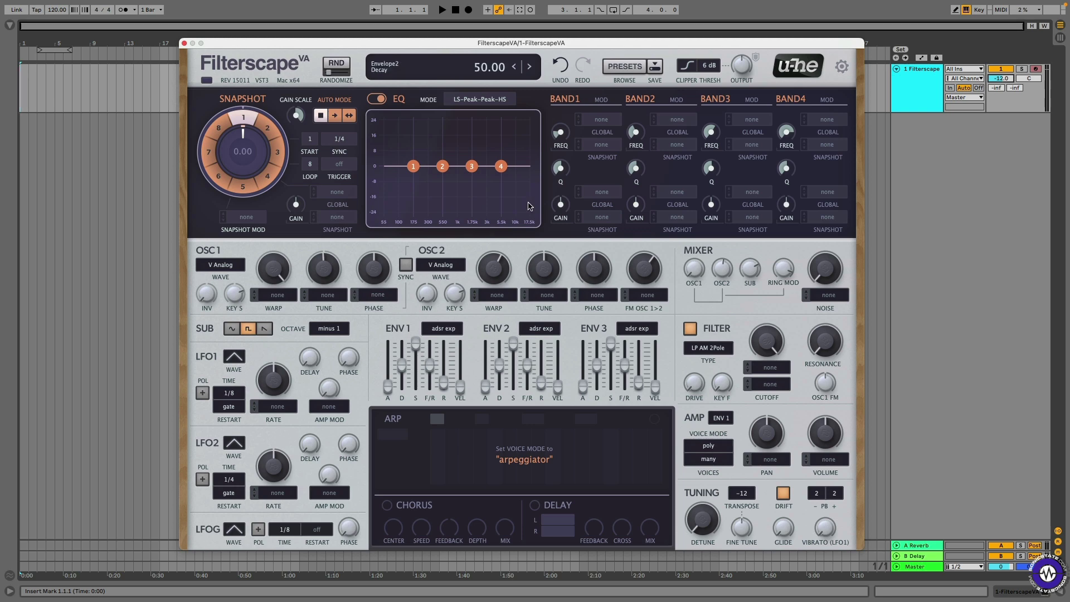
{"action": "left_click", "coordinate": [622, 66]}
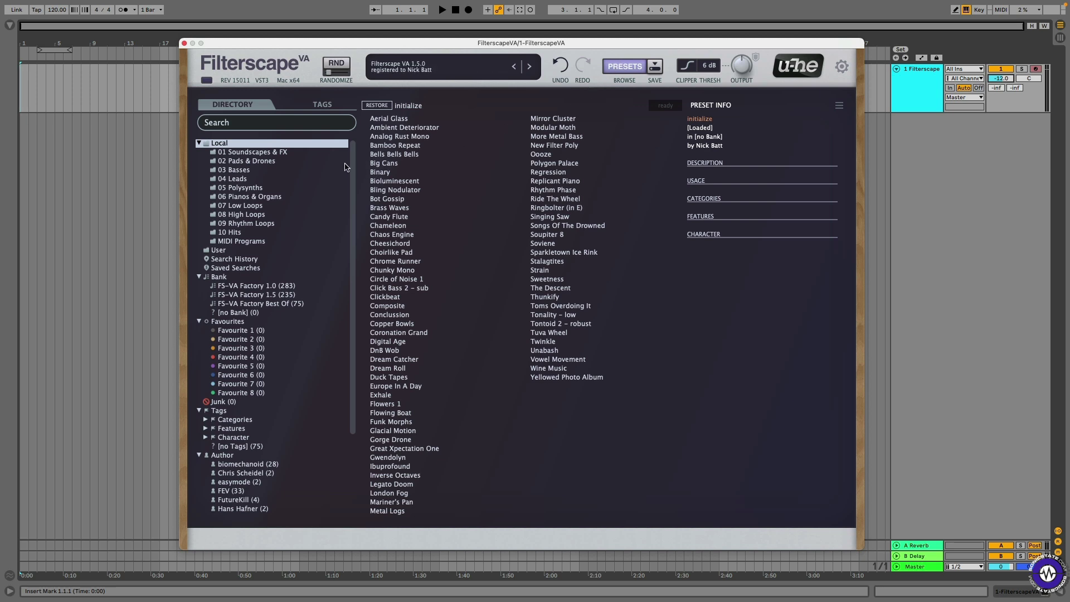
In 03 Basses, play notes on Analog Rust Mono, then try Analogbox, Axxxe Full, Bear Bites and Blind Hate
{"action": "left_click", "coordinate": [254, 171]}
{"action": "left_click", "coordinate": [392, 120]}
{"action": "key", "text": "a"}
{"action": "key", "text": "a"}
{"action": "key", "text": "z"}
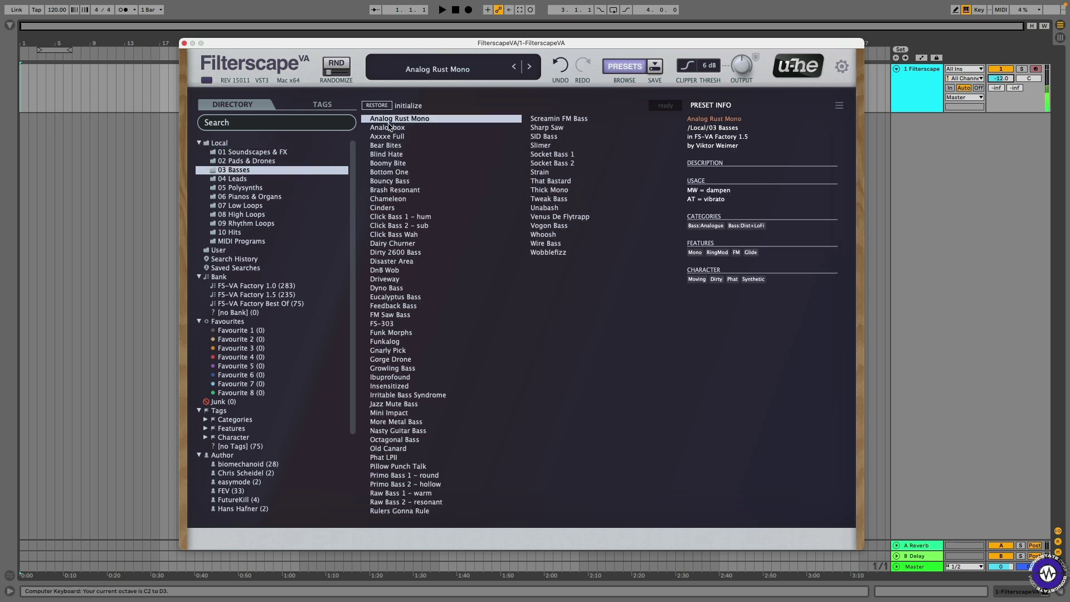
{"action": "key", "text": "a"}
{"action": "key", "text": "a"}
{"action": "left_click", "coordinate": [388, 129]}
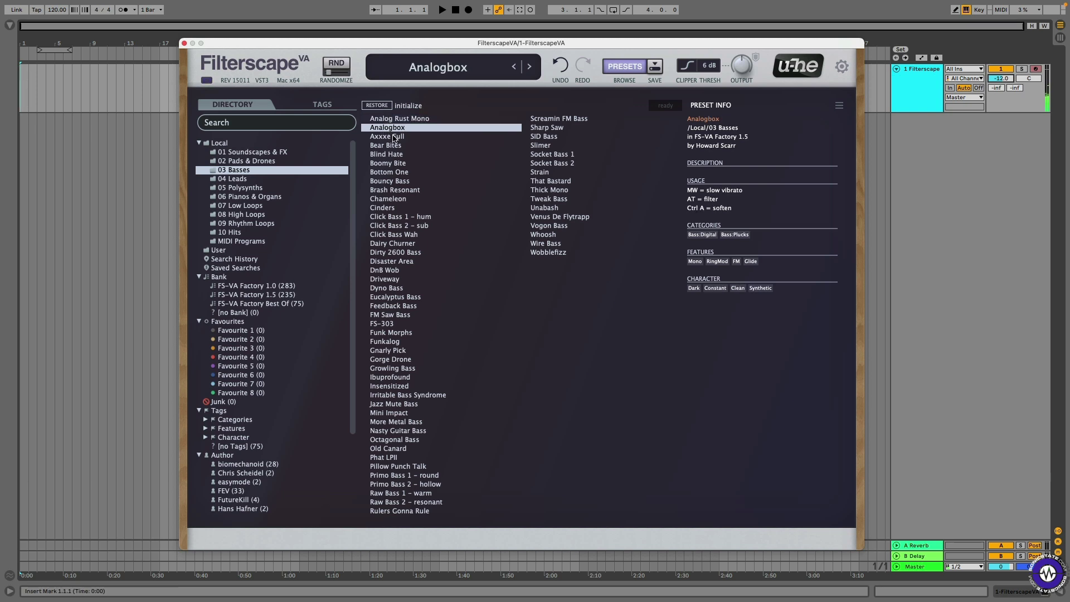
{"action": "left_click", "coordinate": [394, 137]}
{"action": "left_click", "coordinate": [397, 145]}
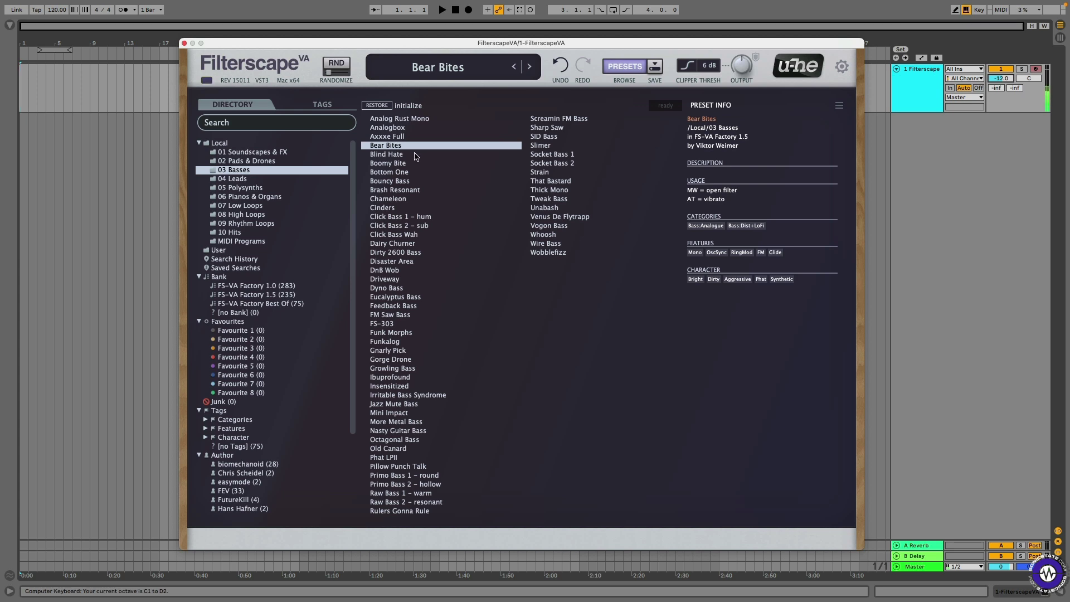
{"action": "left_click", "coordinate": [415, 154]}
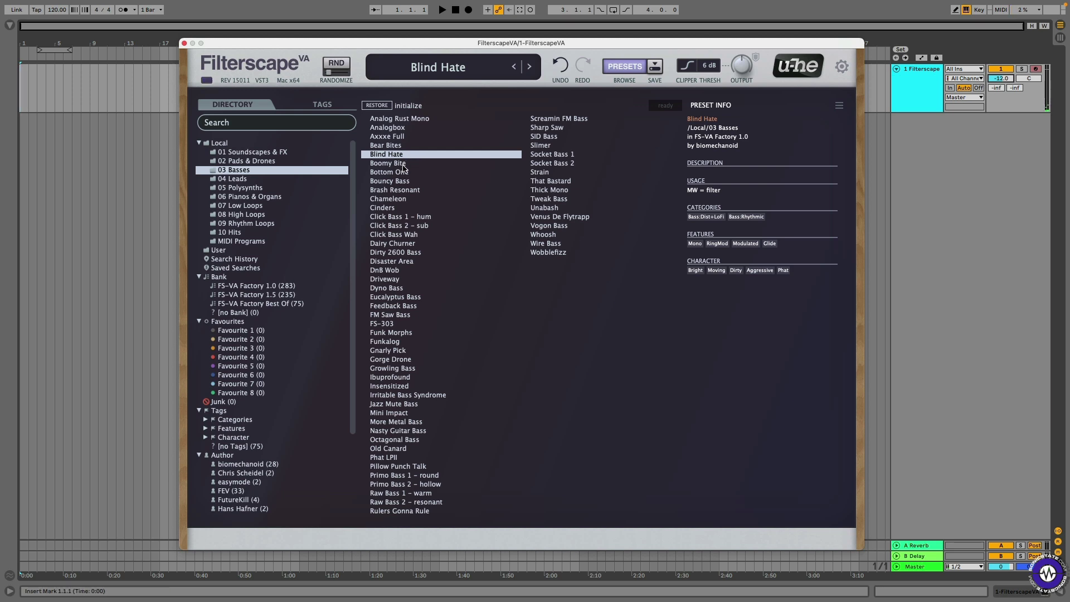
Audition Boomy Bite, Bottom One, Bouncy Bass, Brash Resonant, Chameleon and Cinders
{"action": "left_click", "coordinate": [403, 164]}
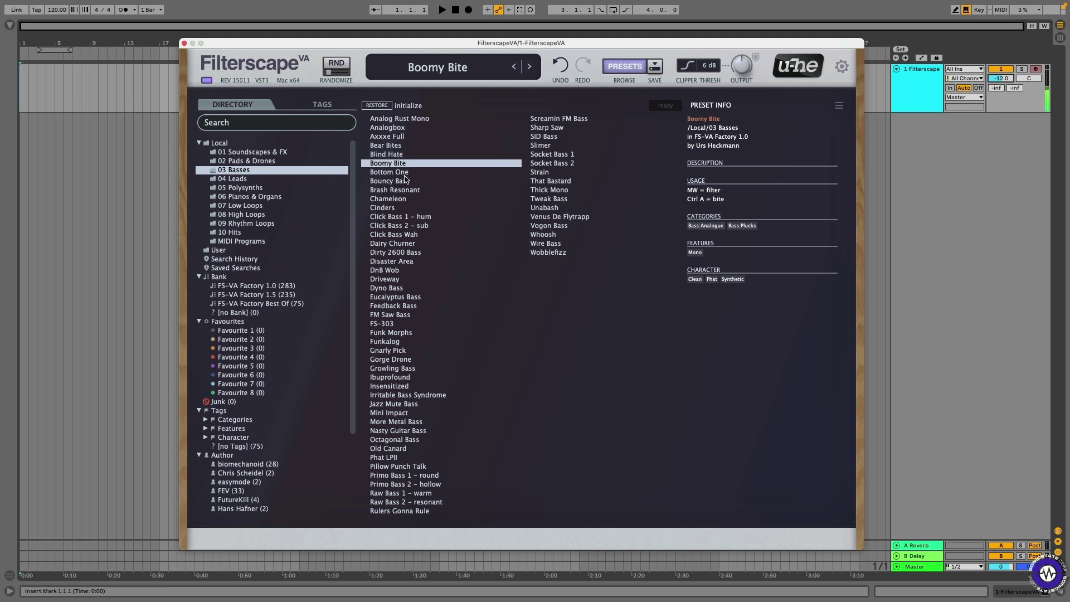
{"action": "left_click", "coordinate": [406, 174]}
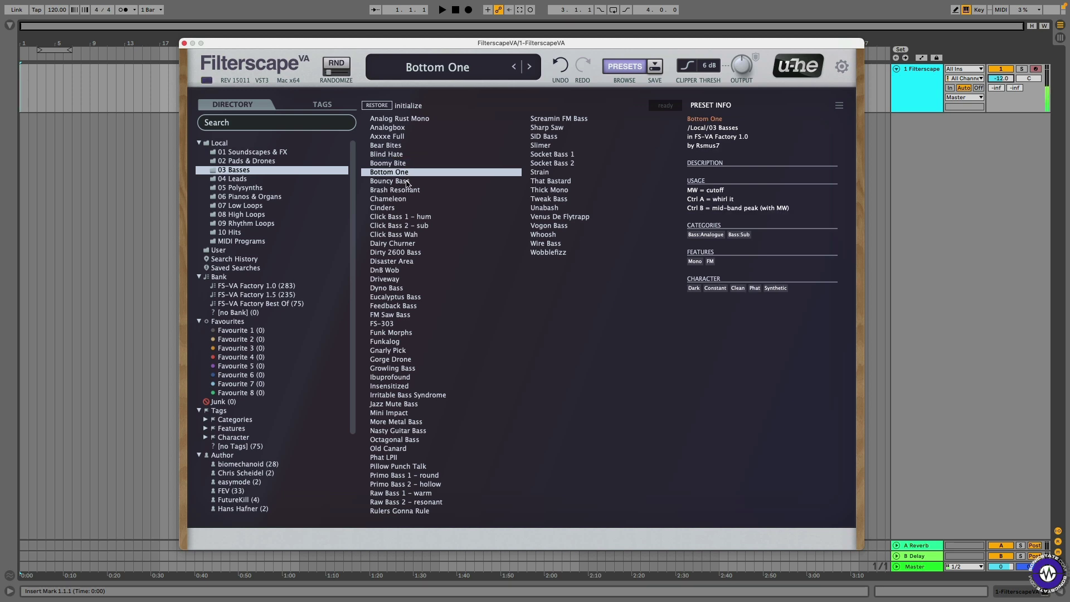
{"action": "left_click", "coordinate": [407, 183]}
{"action": "left_click", "coordinate": [410, 192]}
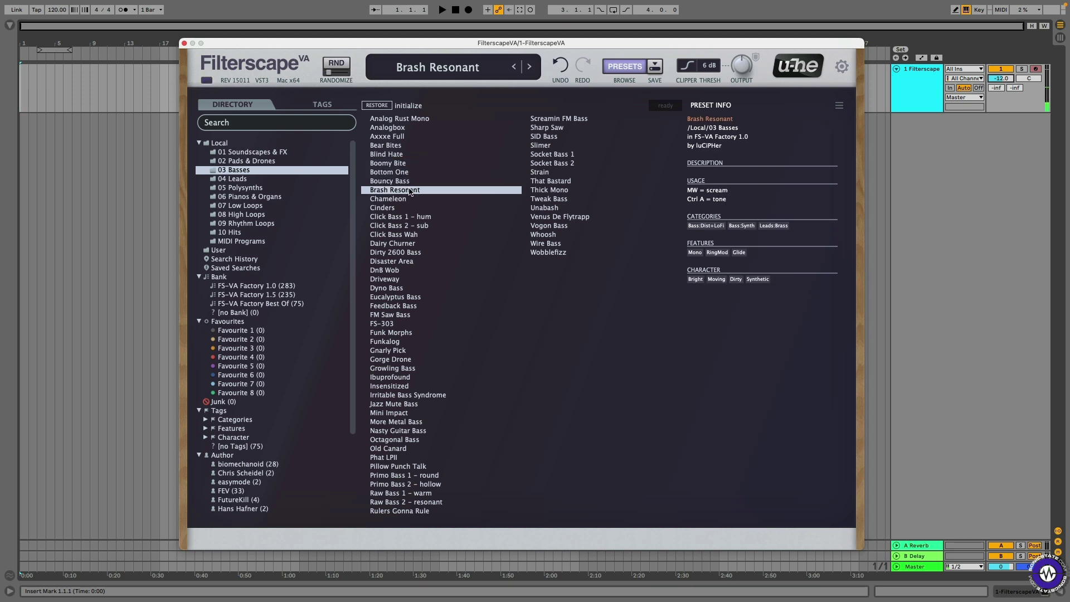
{"action": "left_click", "coordinate": [407, 201]}
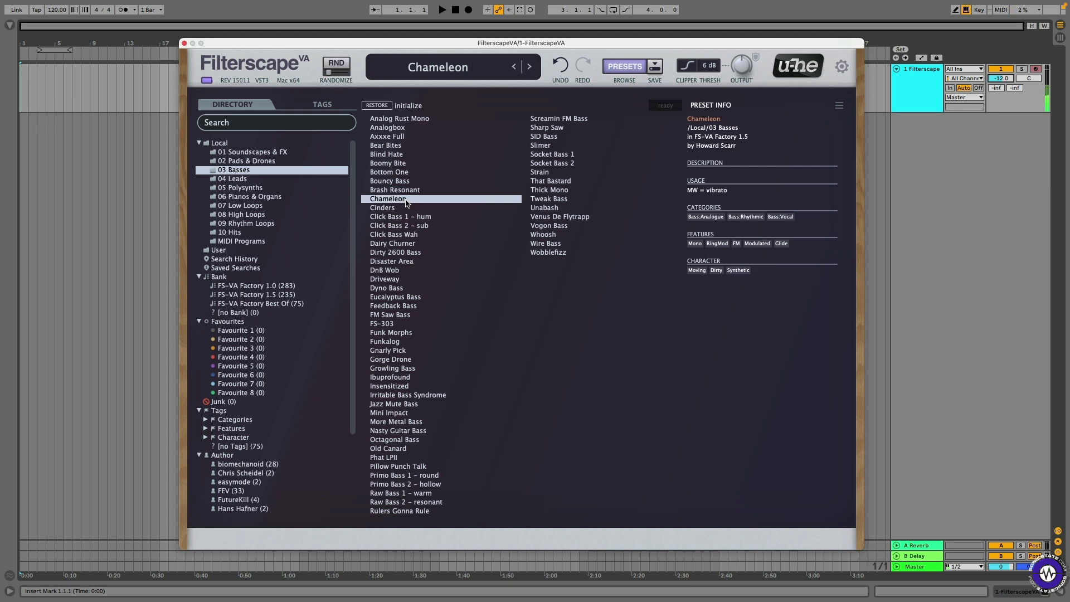
{"action": "left_click", "coordinate": [399, 209]}
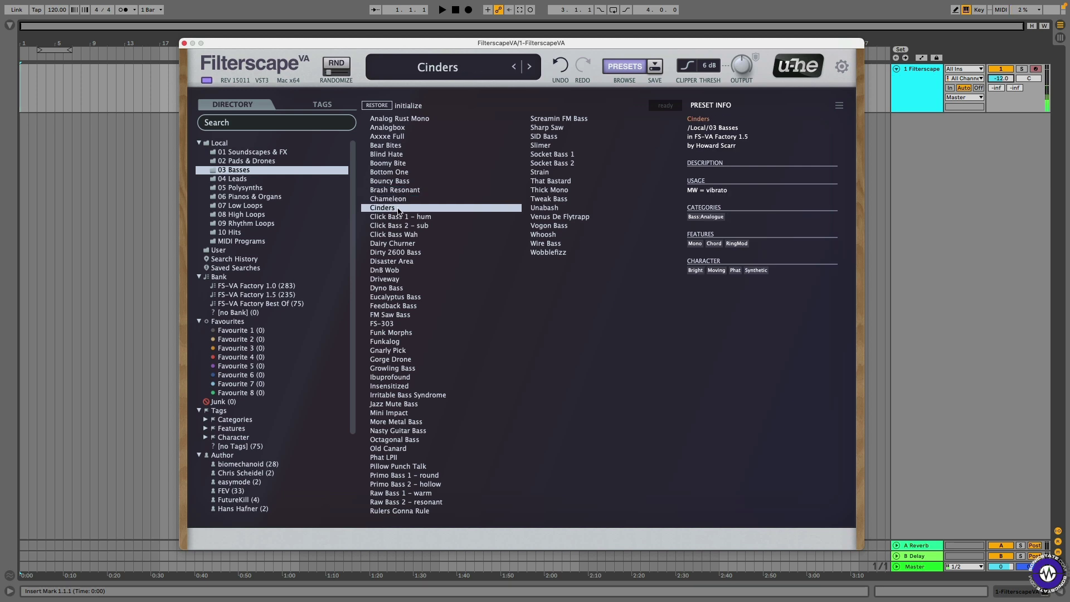
Try Irritable Bass Syndrome, raise the keyboard octave to C2, and end on Screamin FM Bass in the synth panel
{"action": "key", "text": "z"}
{"action": "left_click", "coordinate": [433, 399]}
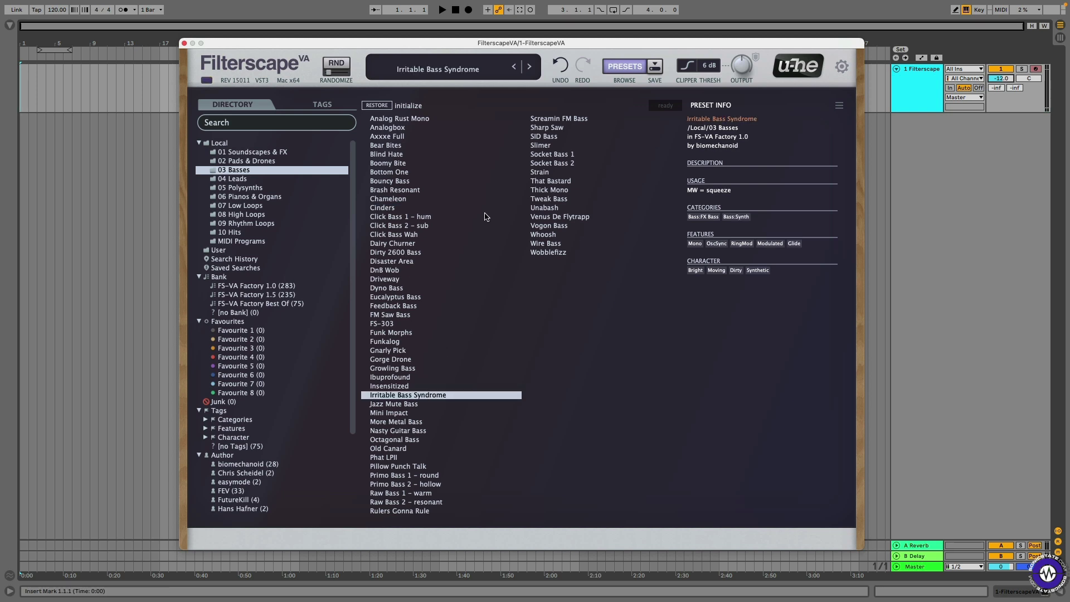
{"action": "key", "text": "x"}
{"action": "left_click", "coordinate": [560, 120]}
{"action": "key", "text": "a"}
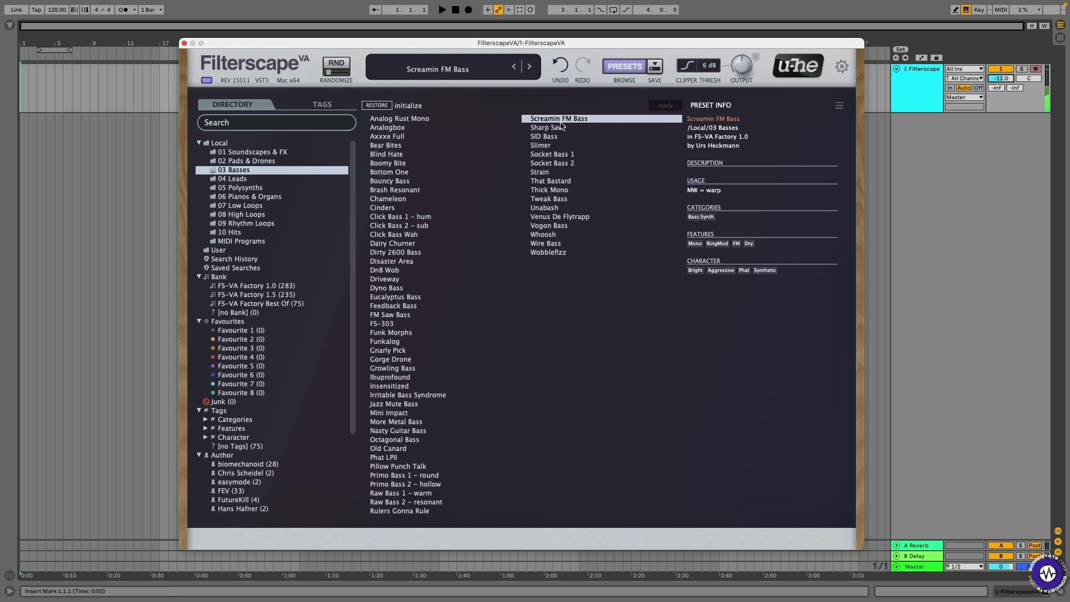
{"action": "left_click", "coordinate": [622, 66]}
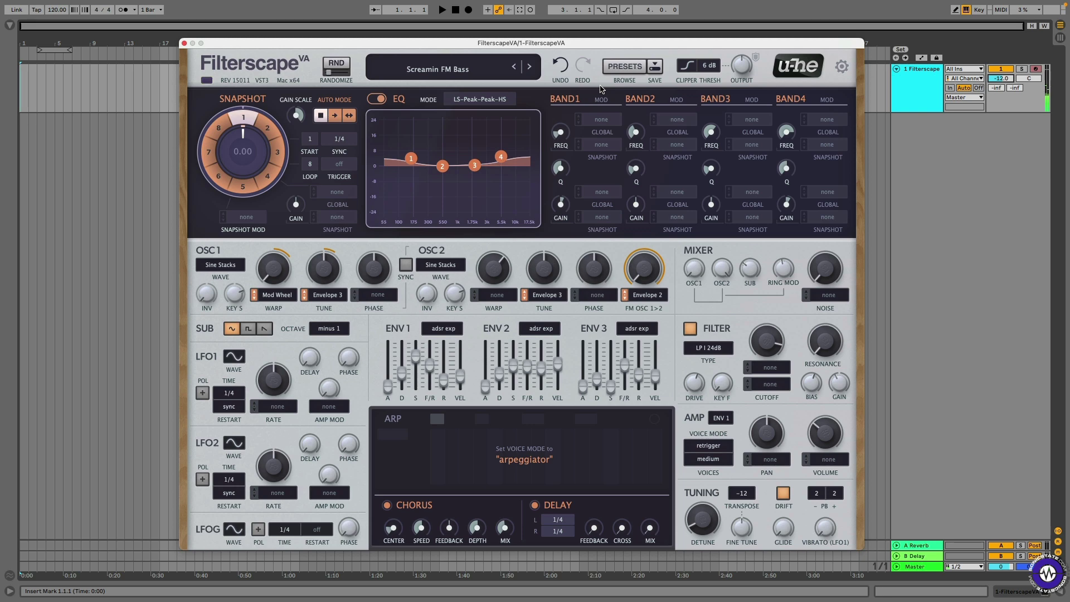
From 02 Pads & Drones, hear Aerial Glass and Airy Breath on the synth panel, with keyboard octave C3
{"action": "left_click", "coordinate": [624, 66]}
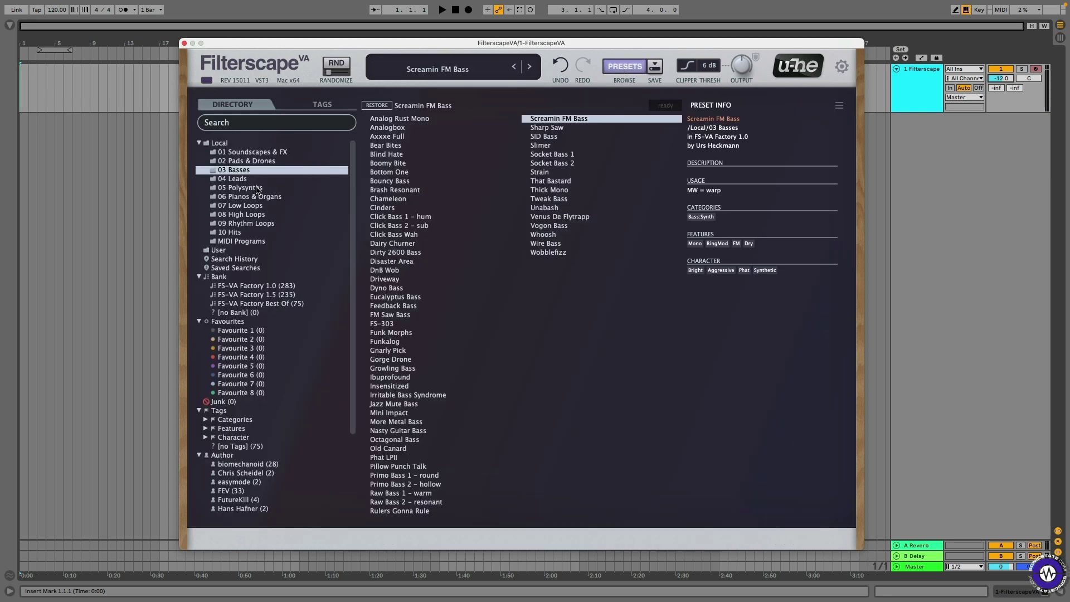
{"action": "left_click", "coordinate": [290, 160]}
{"action": "left_click", "coordinate": [406, 119]}
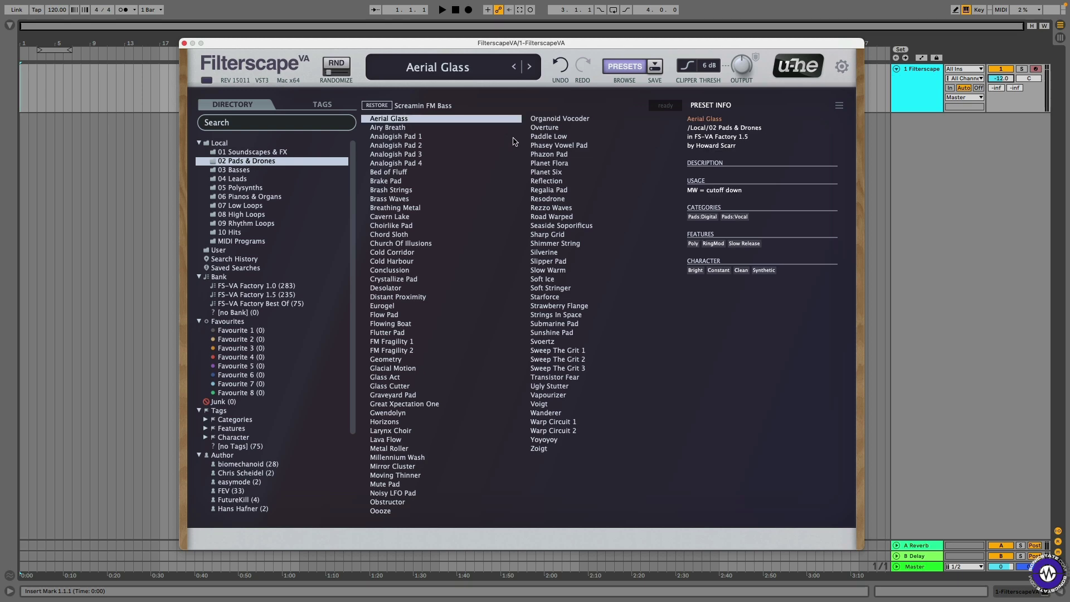
{"action": "left_click", "coordinate": [620, 66]}
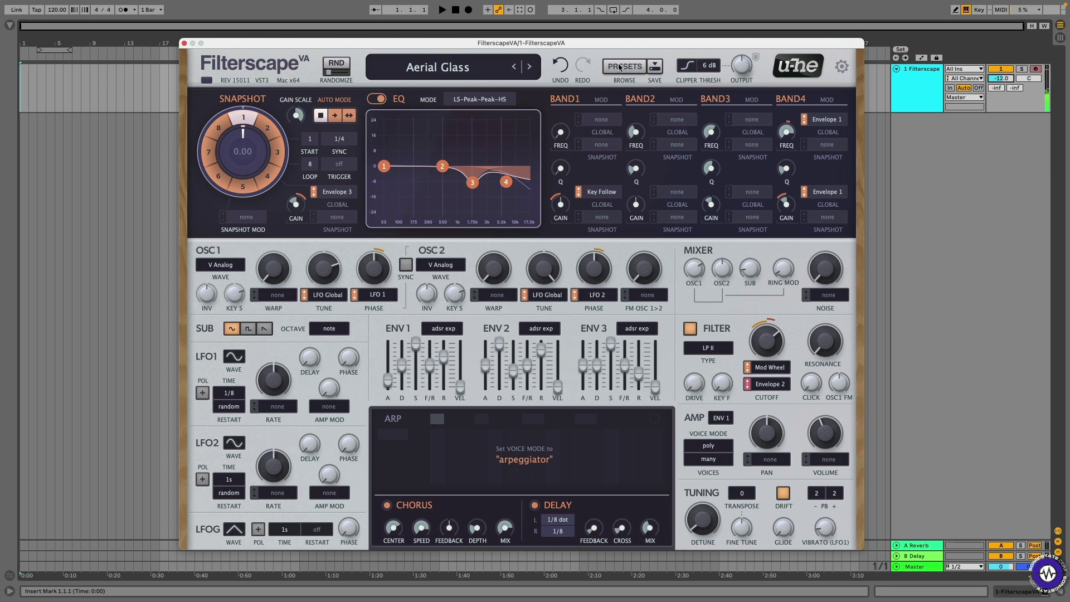
{"action": "left_click", "coordinate": [620, 65]}
{"action": "left_click", "coordinate": [400, 127]}
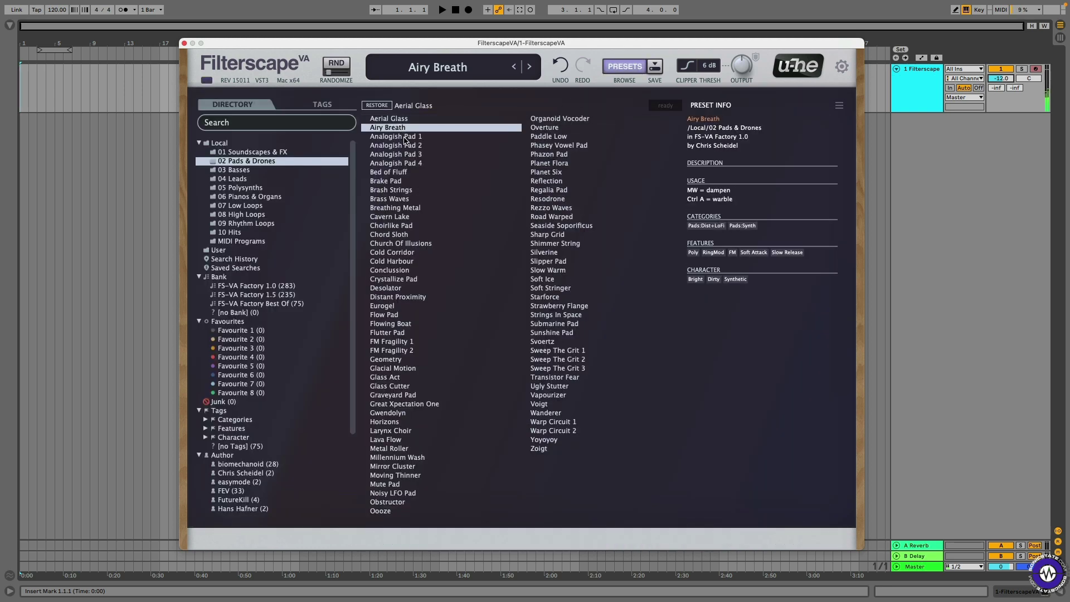
{"action": "left_click", "coordinate": [624, 67]}
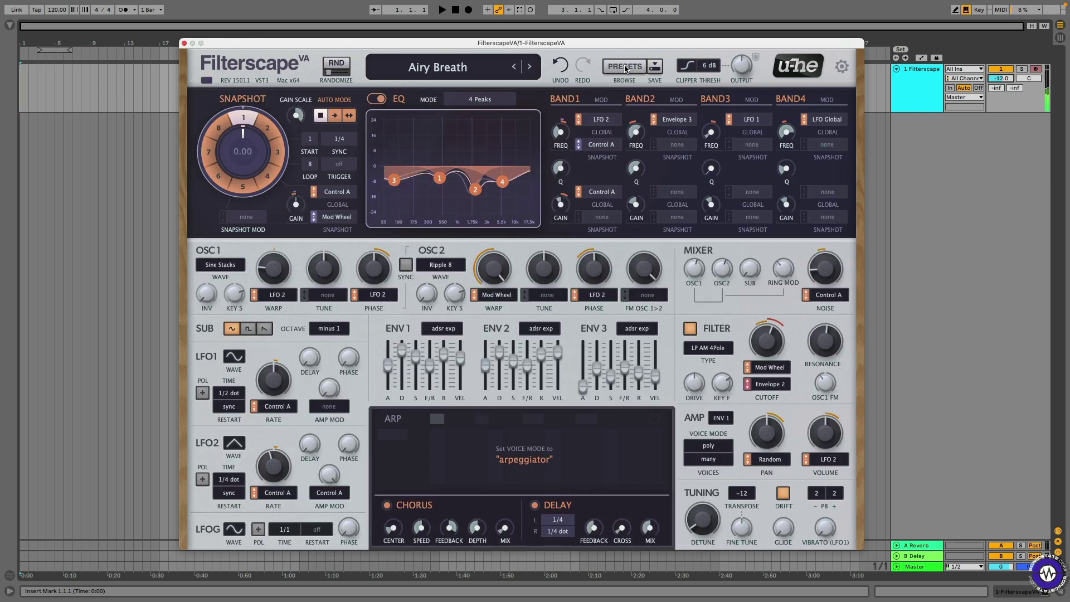
{"action": "key", "text": "a"}
Try Analogish Pad 1, then keep Analogish Pad 2 loaded and view the synth panel
{"action": "left_click", "coordinate": [624, 67]}
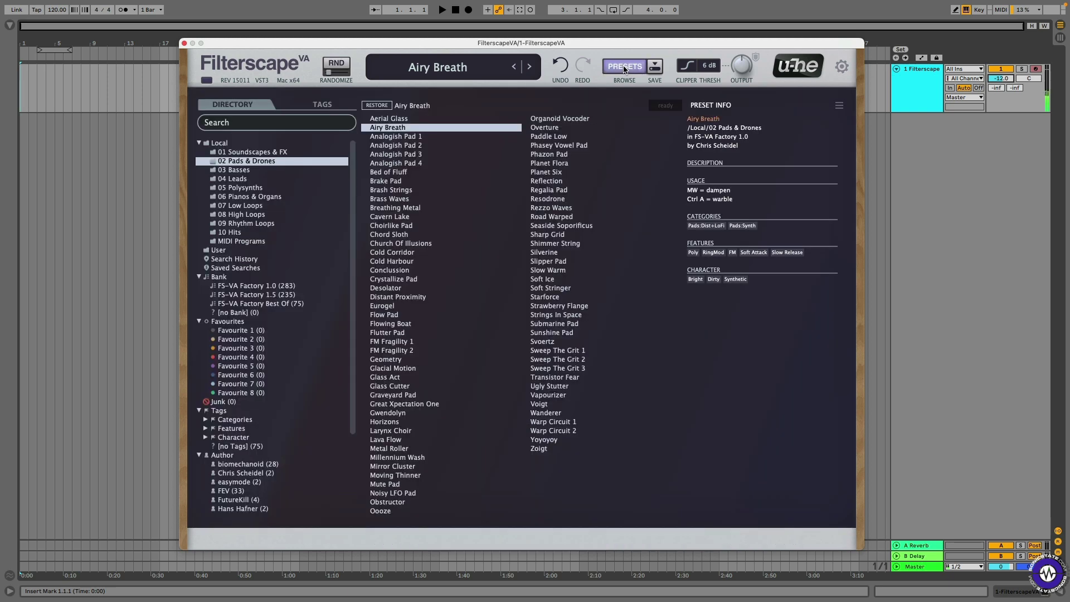
{"action": "left_click", "coordinate": [413, 136]}
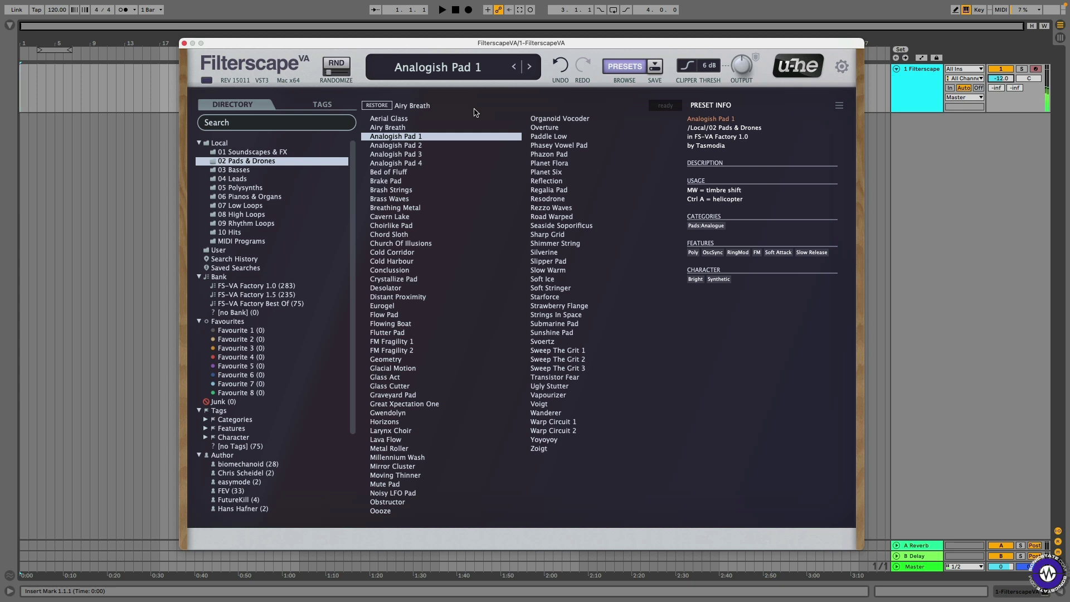
{"action": "left_click", "coordinate": [434, 145]}
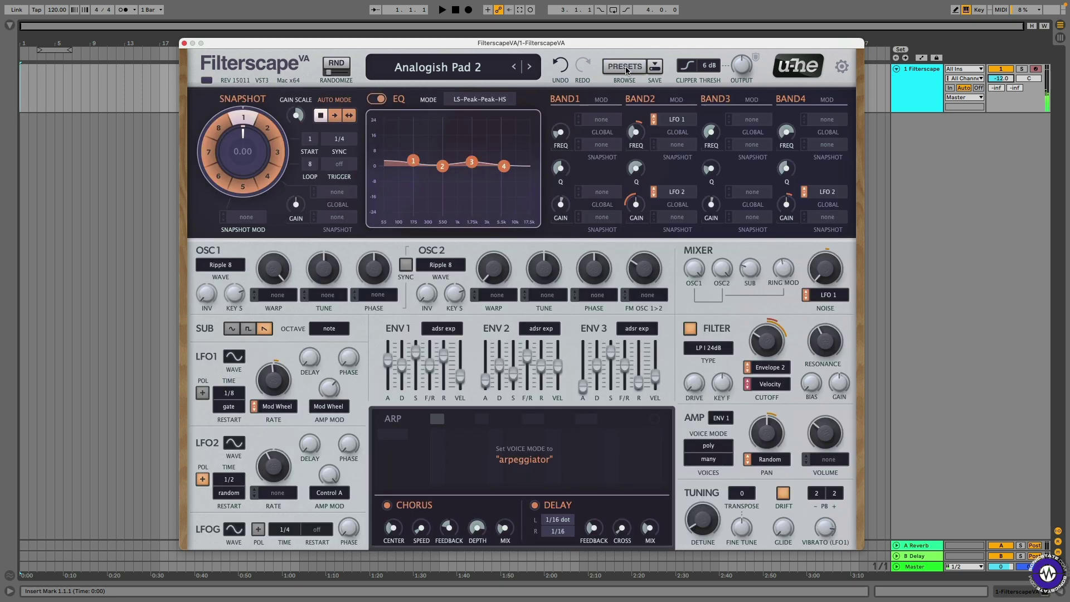
{"action": "left_click", "coordinate": [623, 68]}
{"action": "left_click", "coordinate": [623, 67]}
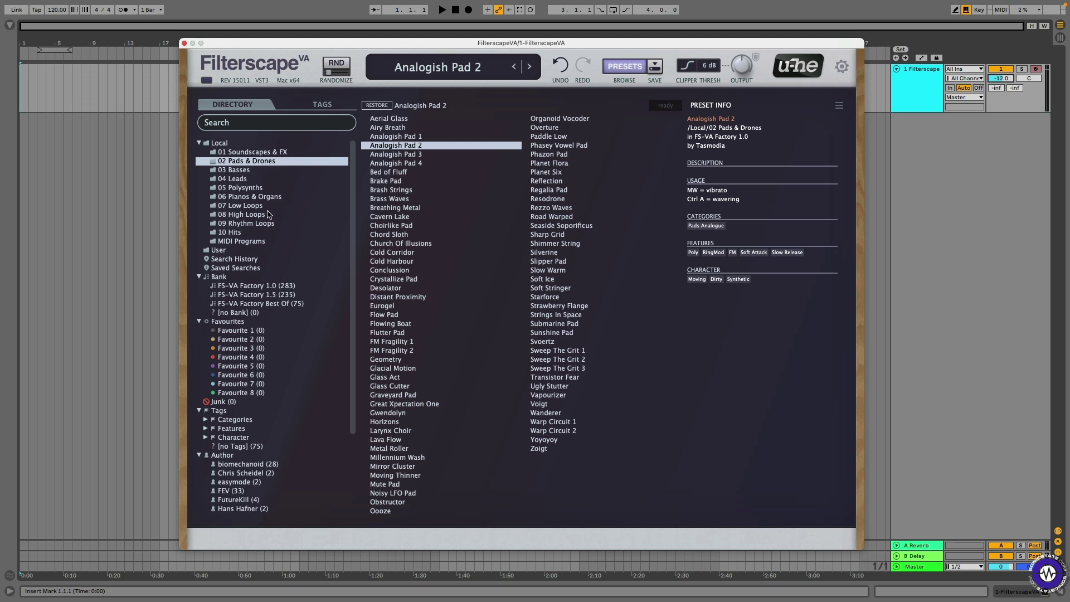
From 09 Rhythm Loops, audition Beat Complete, Bling Nodulator, Bongolei Auto and Booty McBootface
{"action": "left_click", "coordinate": [251, 222]}
{"action": "left_click", "coordinate": [415, 118]}
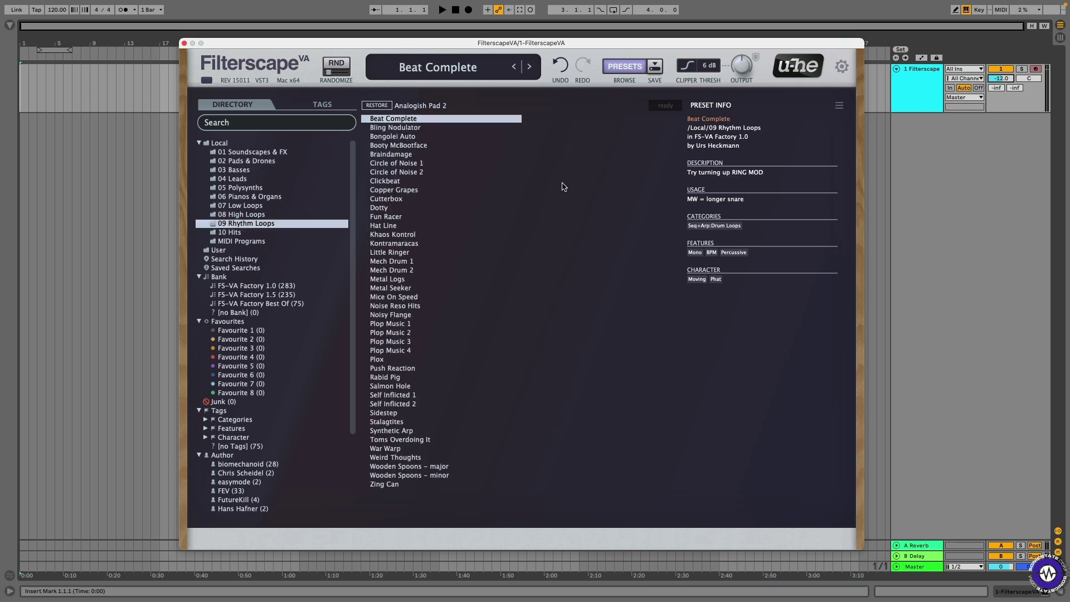
{"action": "left_click", "coordinate": [396, 128]}
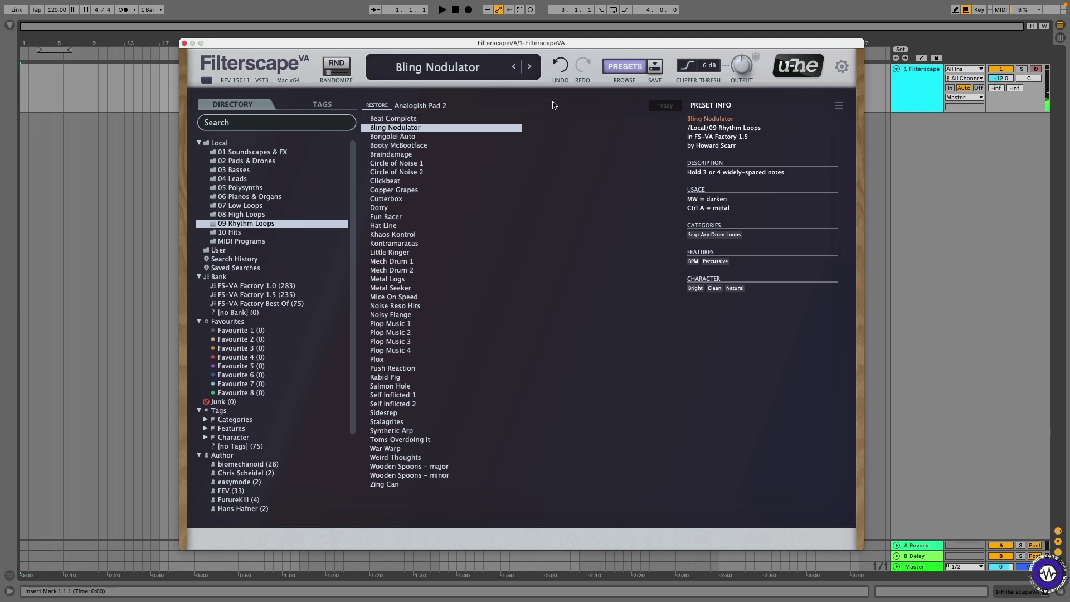
{"action": "left_click", "coordinate": [410, 136]}
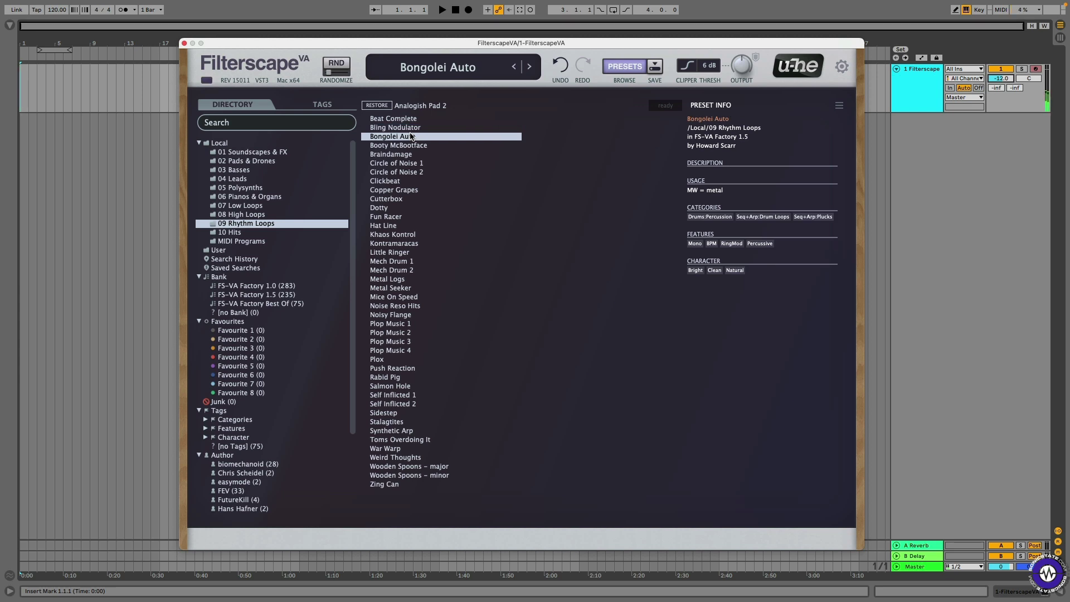
{"action": "left_click", "coordinate": [409, 146]}
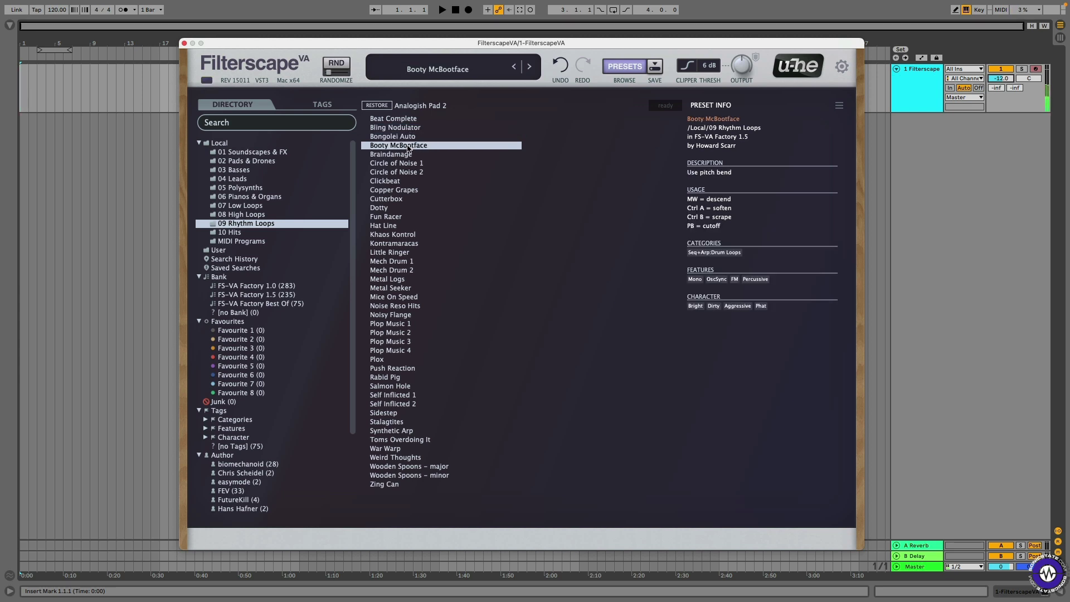
From 08 High Loops, try Aqua Regia, then keep Bot Gossip and close the browser
{"action": "left_click", "coordinate": [266, 217]}
{"action": "left_click", "coordinate": [410, 119]}
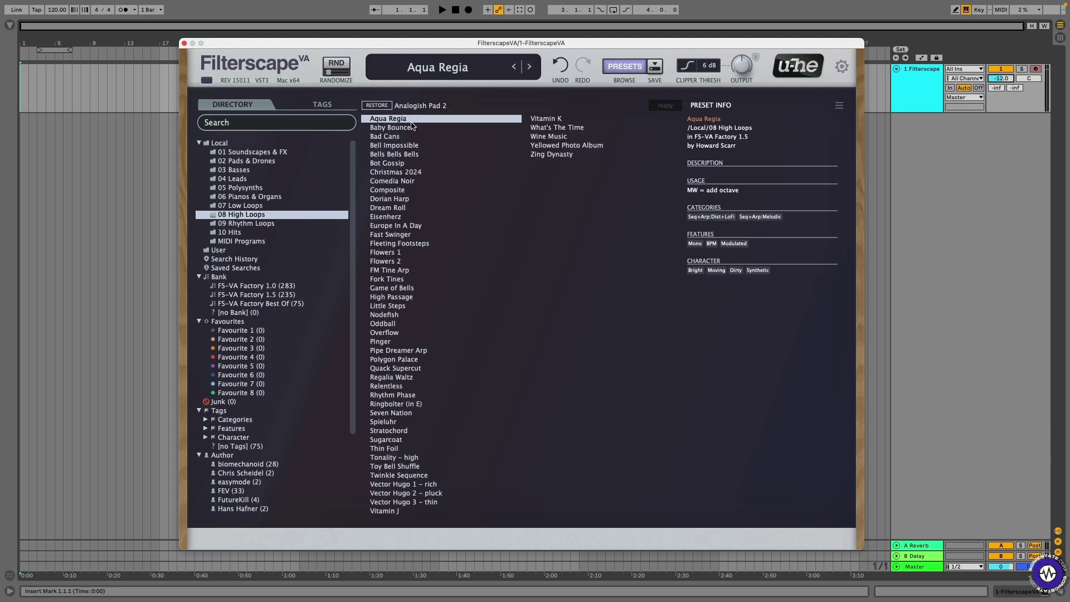
{"action": "left_click", "coordinate": [405, 164]}
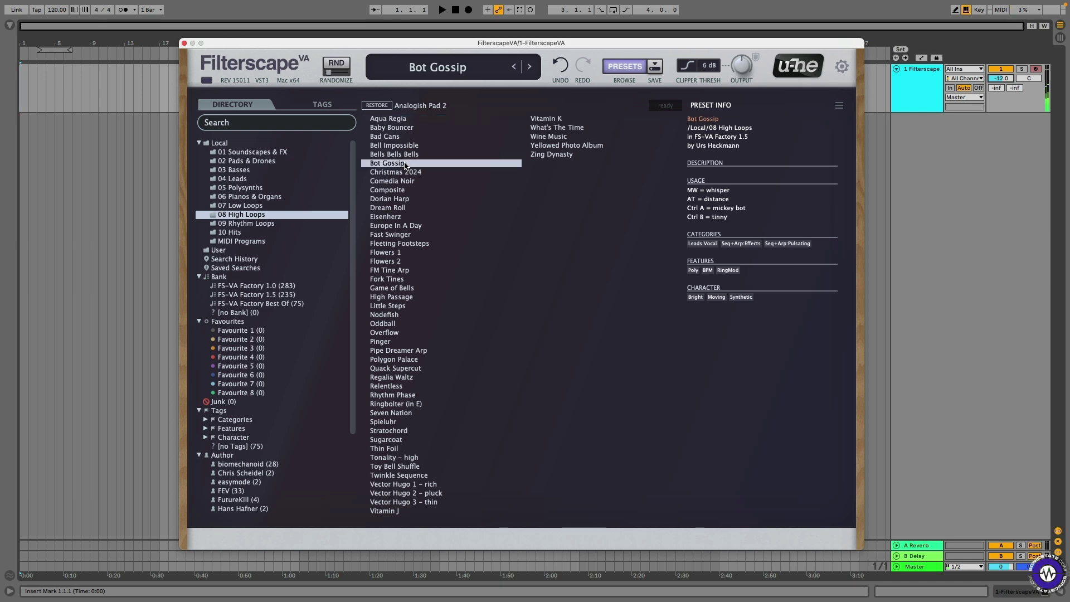
{"action": "left_click", "coordinate": [624, 66]}
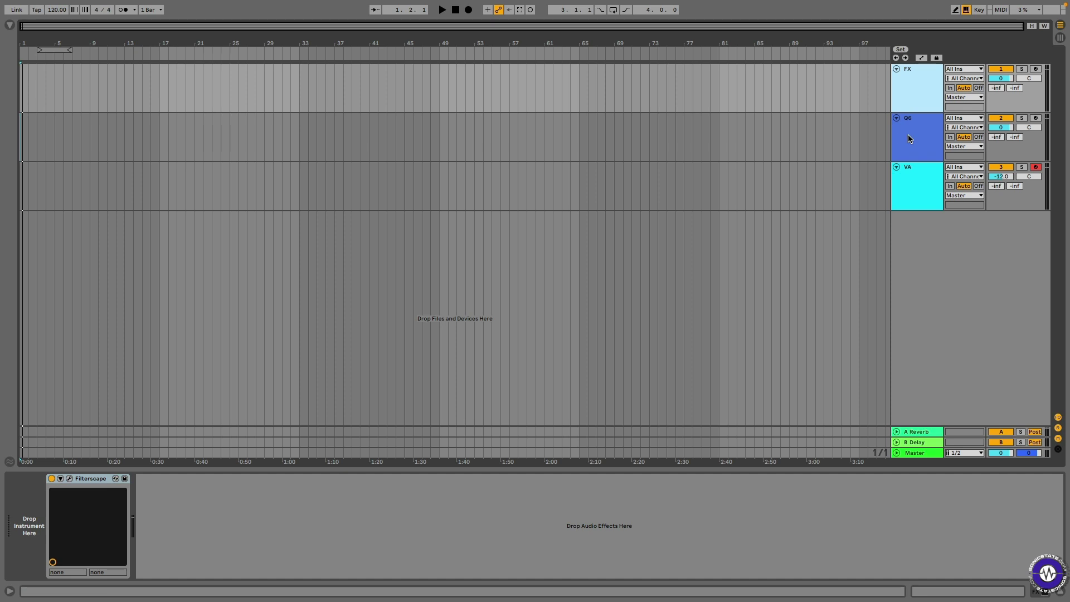
Select the VA track after Q6, then check Session view and return to Arrangement view
{"action": "key", "text": "Down"}
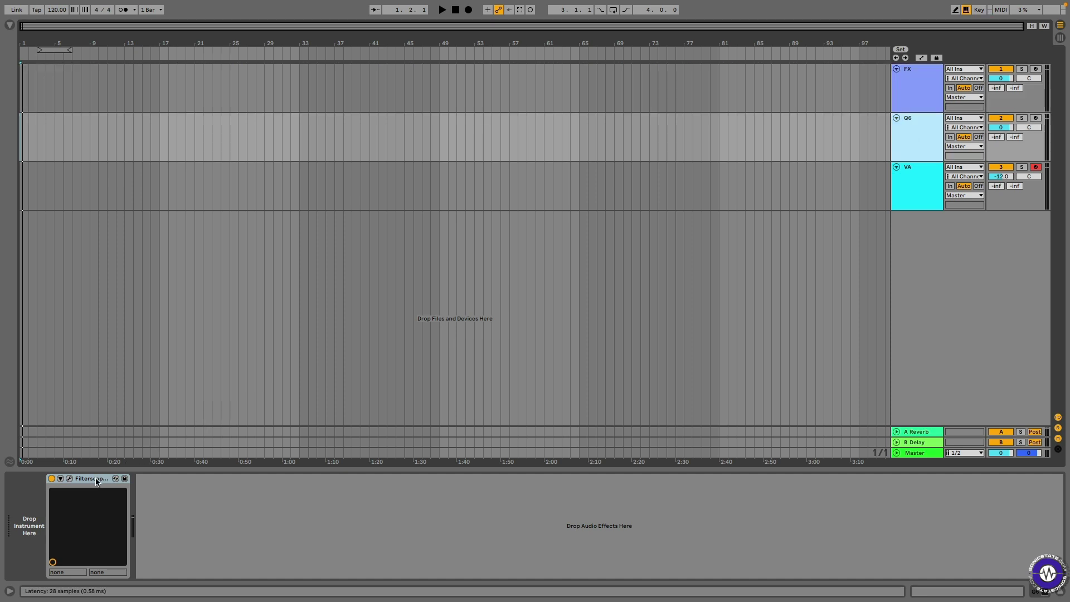
{"action": "left_click", "coordinate": [914, 179]}
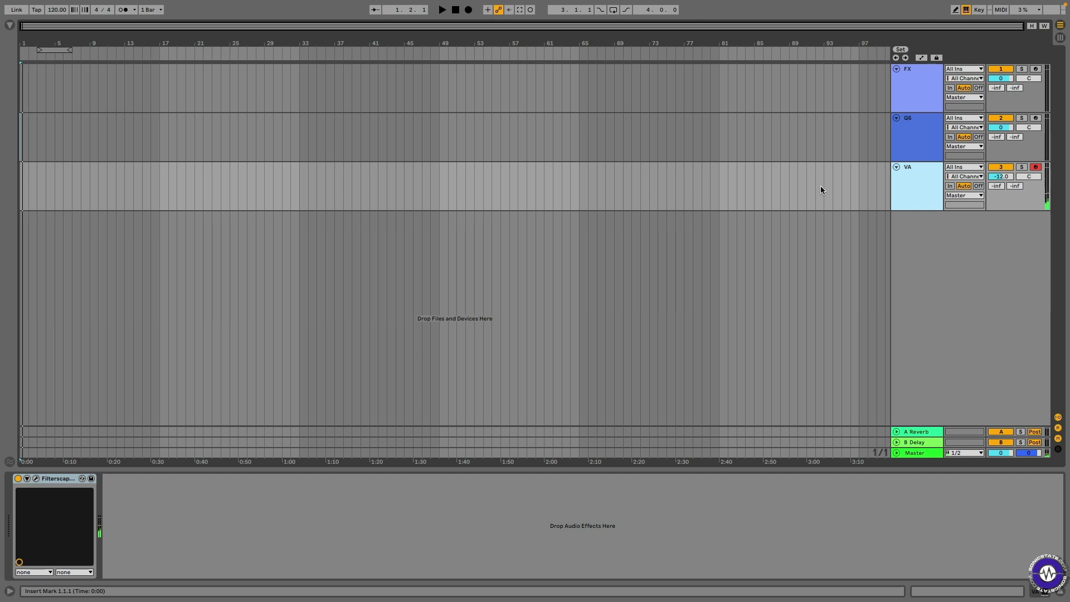
{"action": "key", "text": "Tab"}
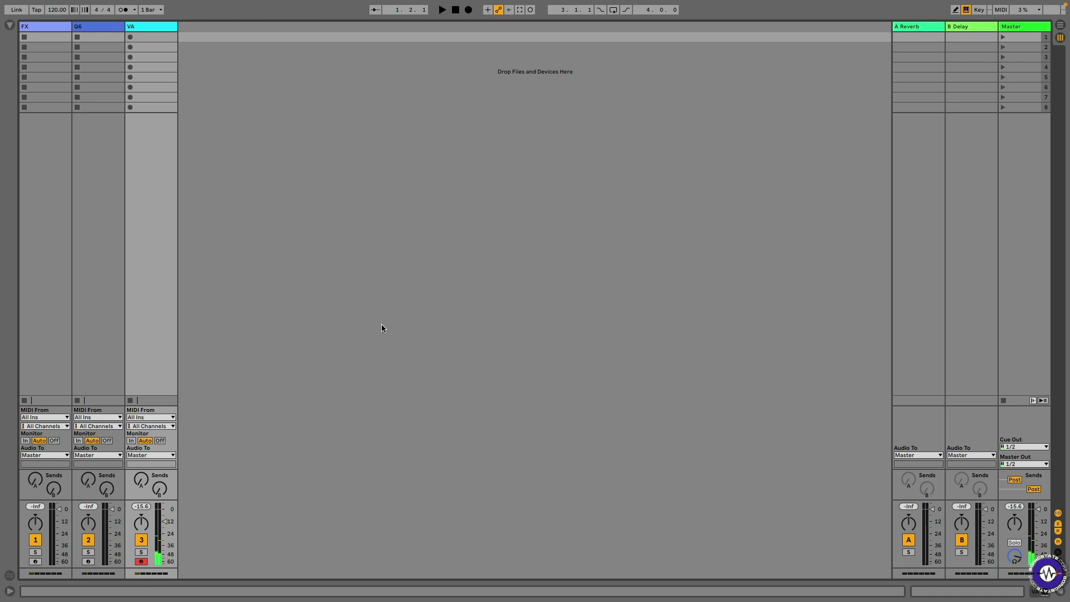
{"action": "key", "text": "Tab"}
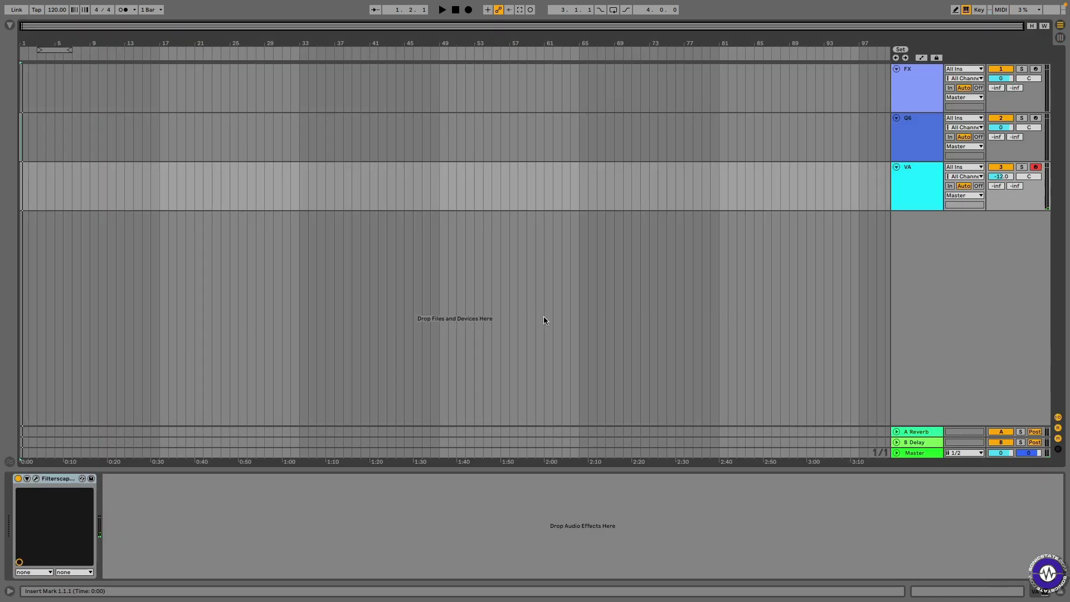